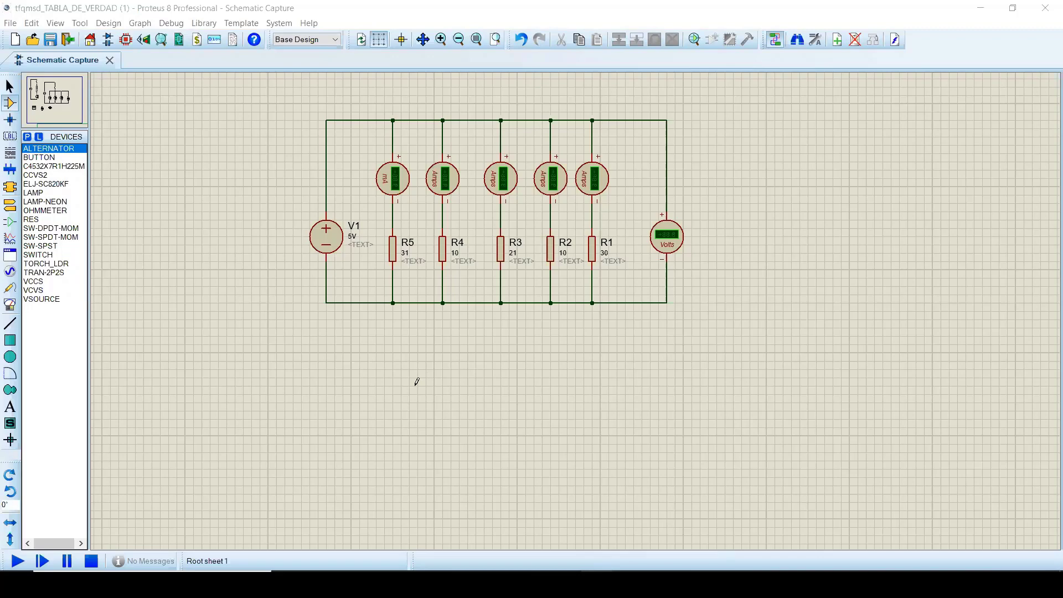
Look over the parallel resistor circuit and list the virtual instruments available for circuit simulation
{"action": "scroll", "coordinate": [506, 339], "scroll_direction": "down", "scroll_amount": 2}
{"action": "scroll", "coordinate": [584, 297], "scroll_direction": "up", "scroll_amount": 1}
{"action": "scroll", "coordinate": [535, 405], "scroll_direction": "up", "scroll_amount": 1}
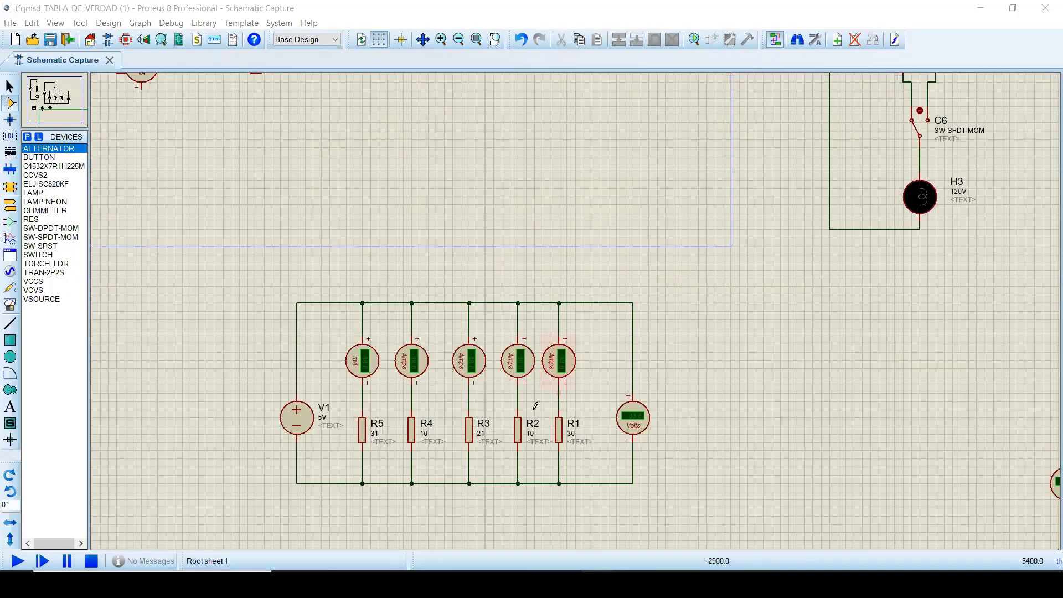
{"action": "scroll", "coordinate": [576, 310], "scroll_direction": "down", "scroll_amount": 1}
{"action": "scroll", "coordinate": [577, 307], "scroll_direction": "up", "scroll_amount": 1}
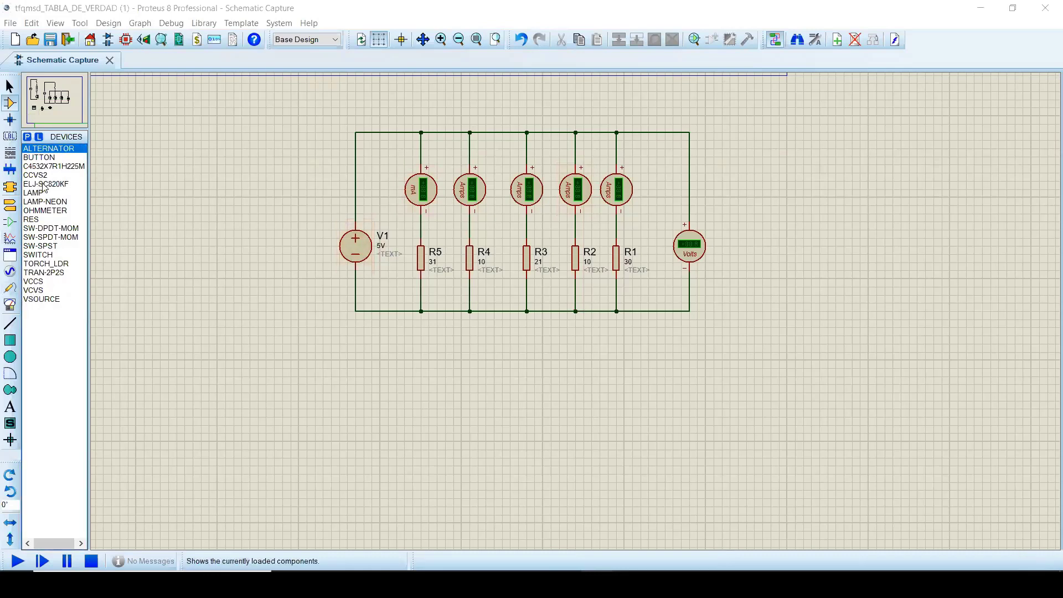
{"action": "left_click", "coordinate": [325, 10]}
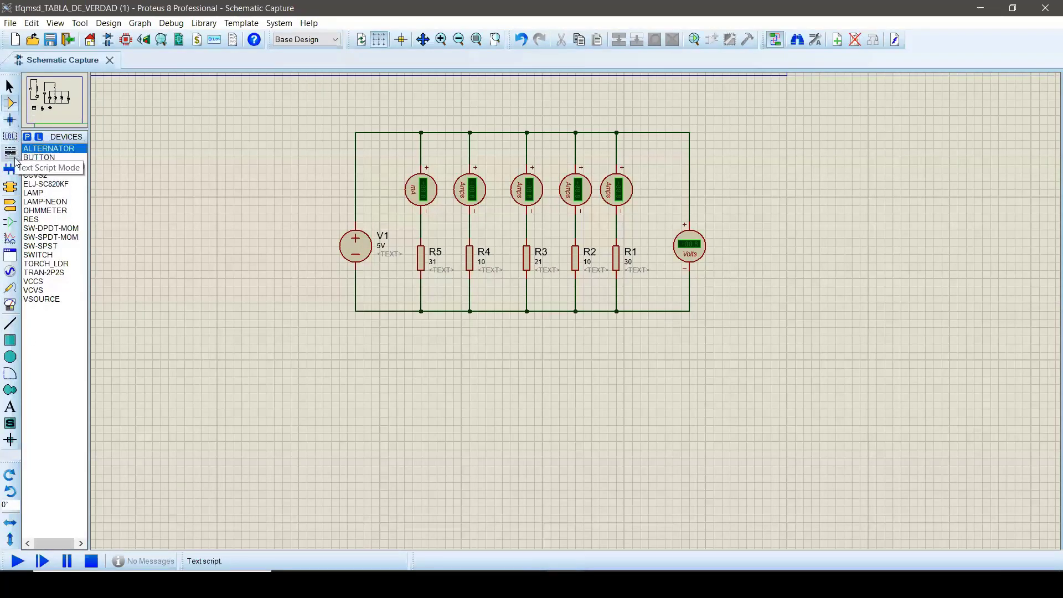
{"action": "left_click", "coordinate": [8, 307]}
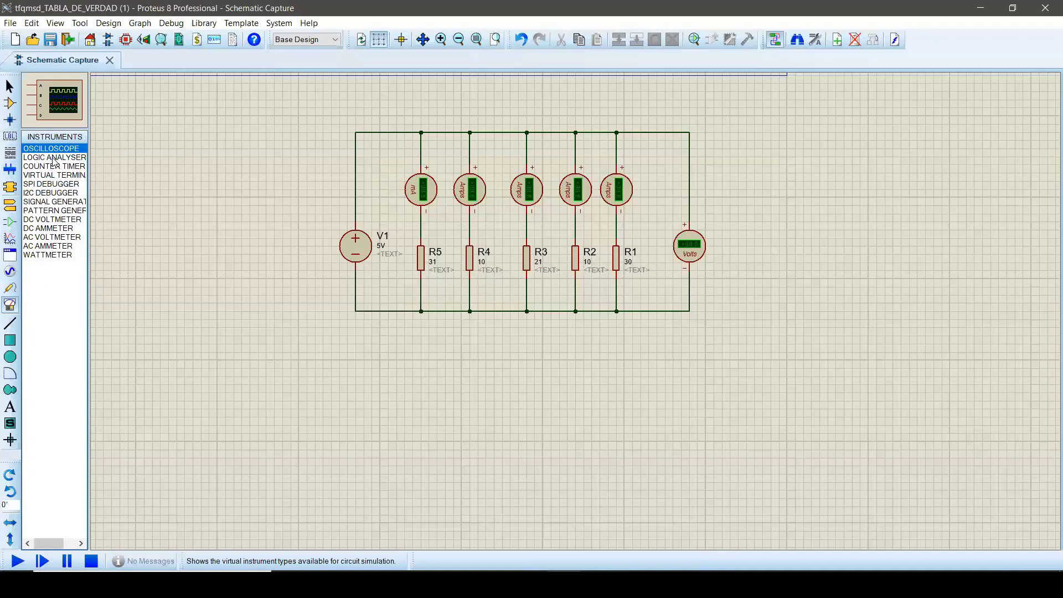
Preview the symbols of the wattmeter, DC voltmeter, DC ammeter, AC voltmeter and AC ammeter
{"action": "left_click", "coordinate": [49, 256]}
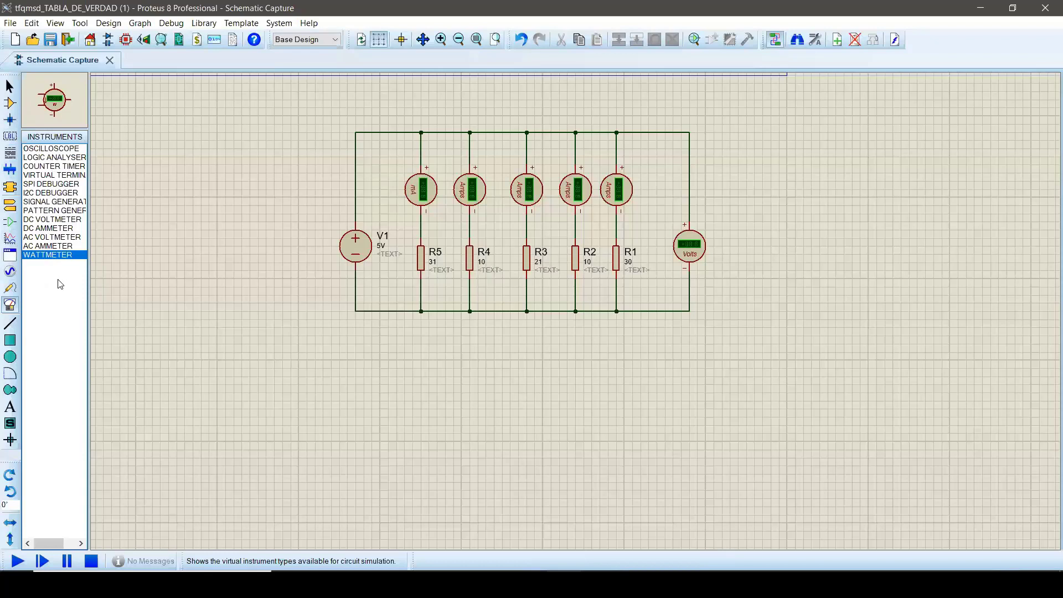
{"action": "left_click", "coordinate": [61, 221]}
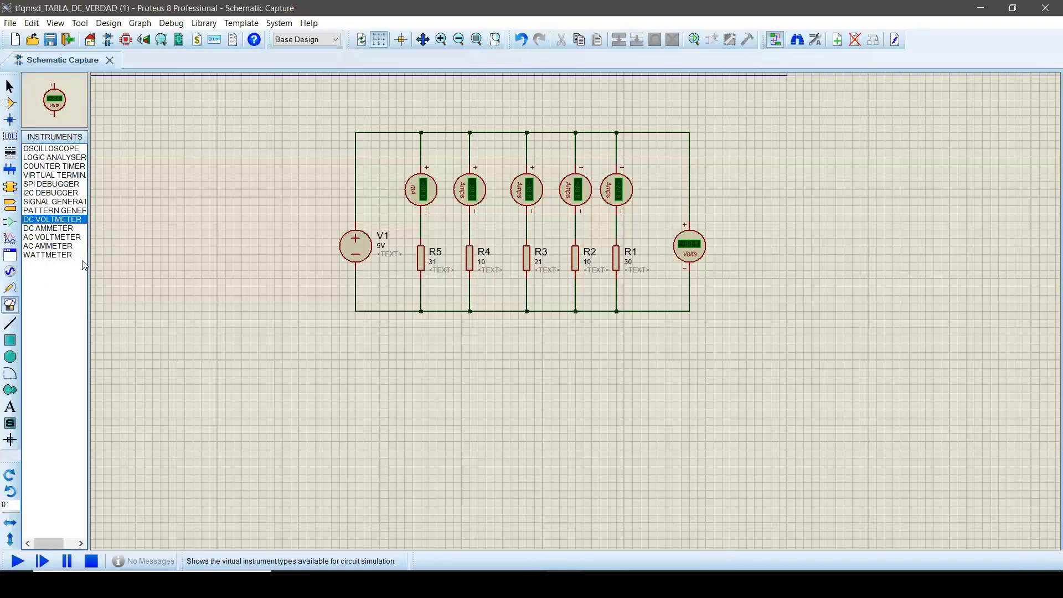
{"action": "left_click", "coordinate": [55, 230]}
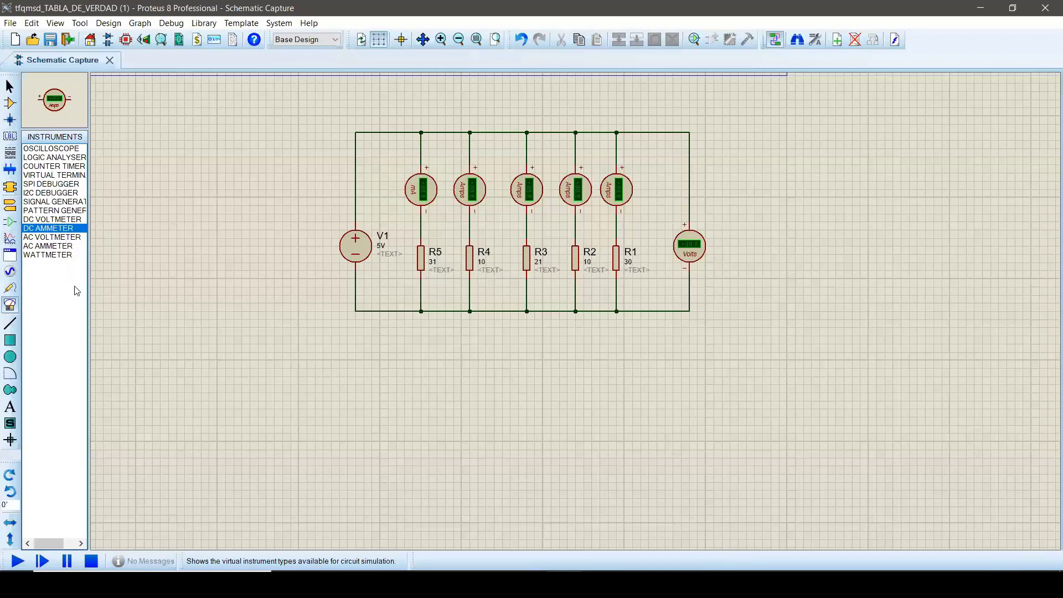
{"action": "left_click", "coordinate": [62, 238]}
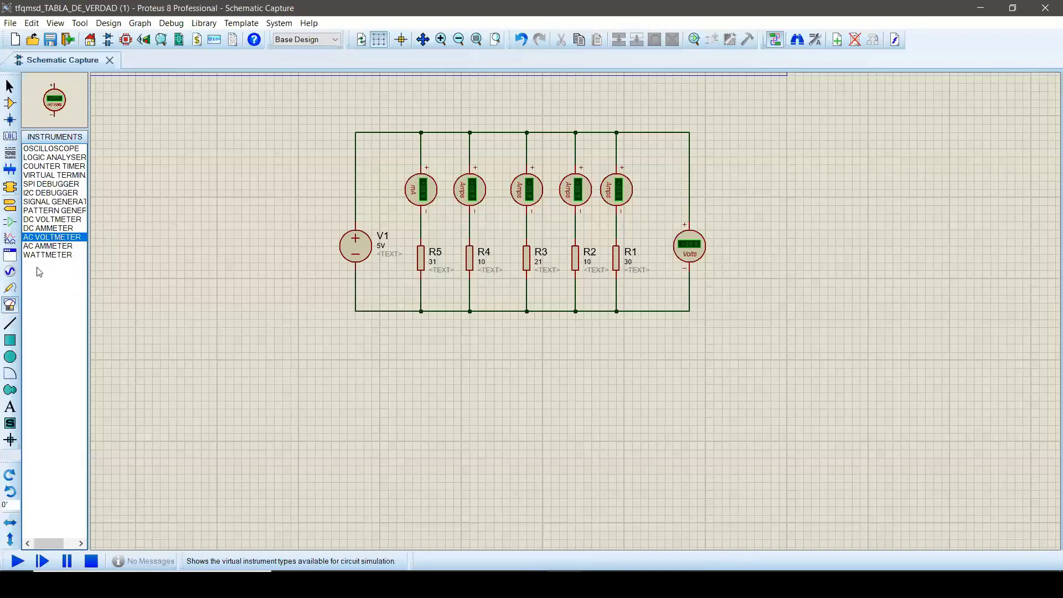
{"action": "left_click", "coordinate": [56, 247]}
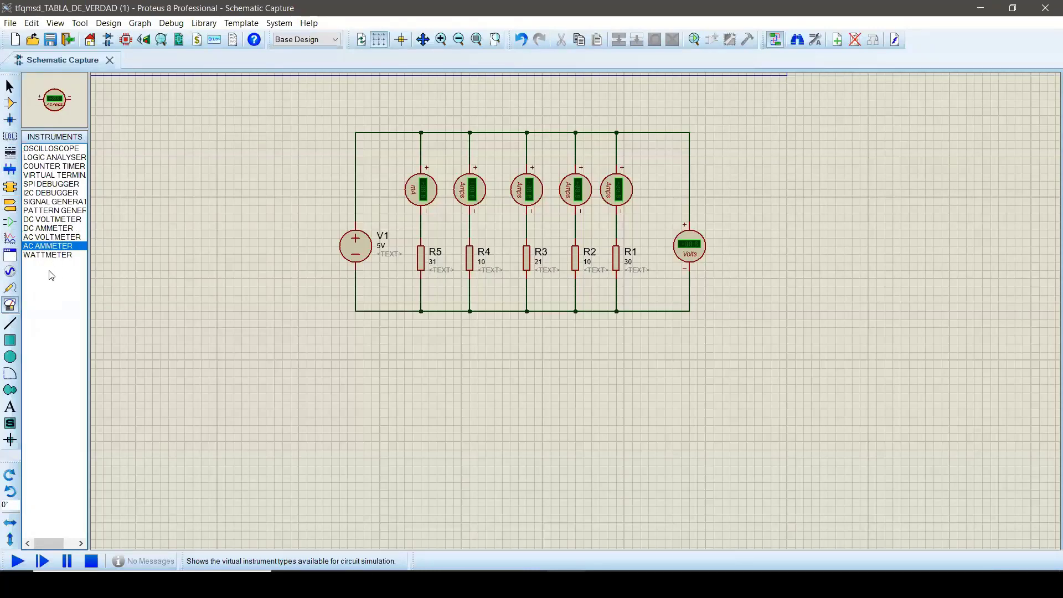
{"action": "left_click", "coordinate": [54, 256]}
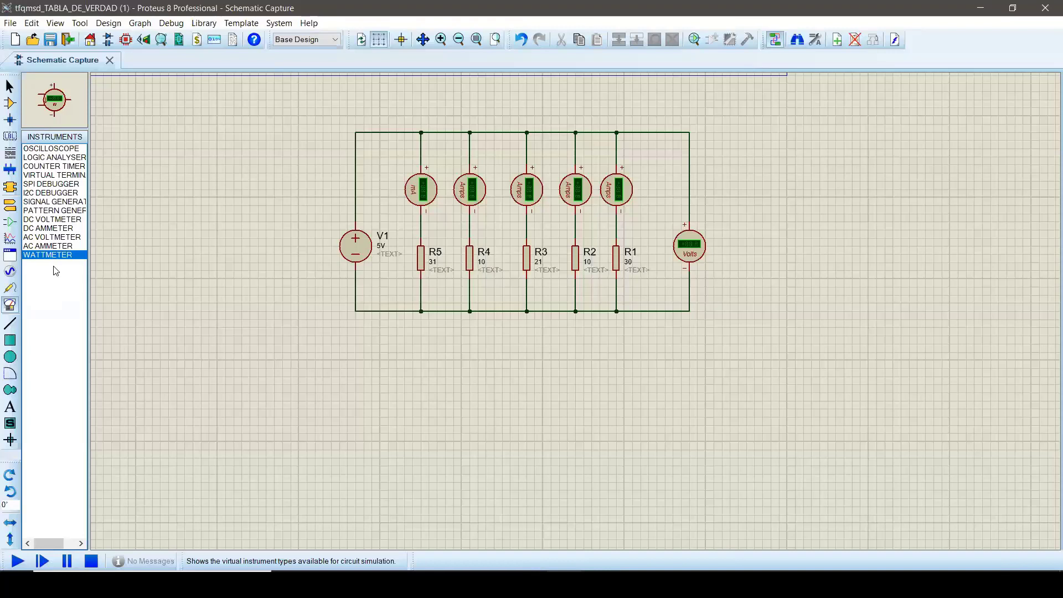
Place a DC voltmeter and a DC ammeter side by side in the empty area below the parallel circuit
{"action": "left_click", "coordinate": [49, 221]}
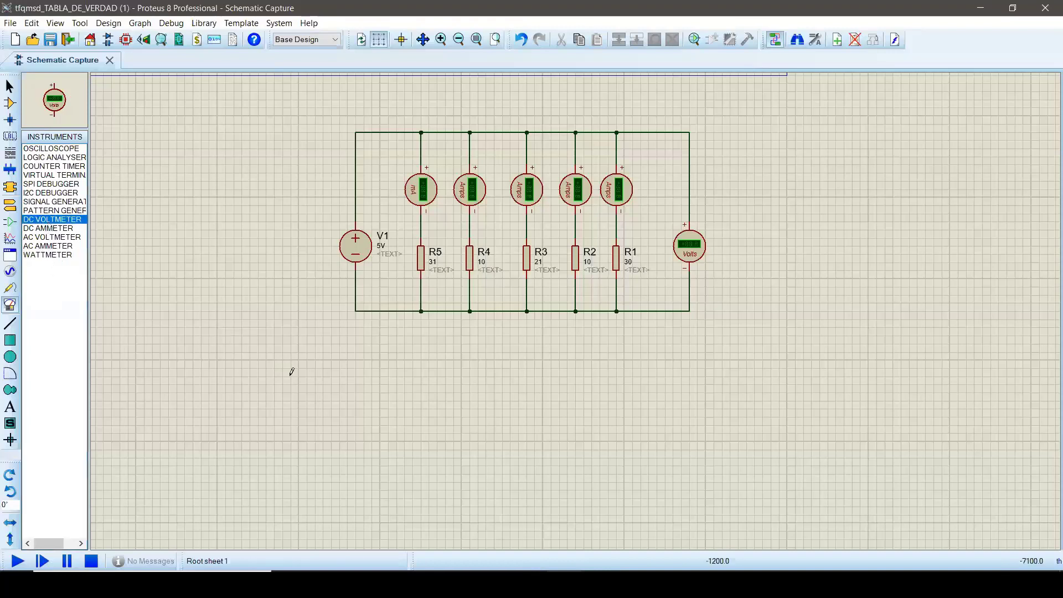
{"action": "left_click", "coordinate": [303, 373]}
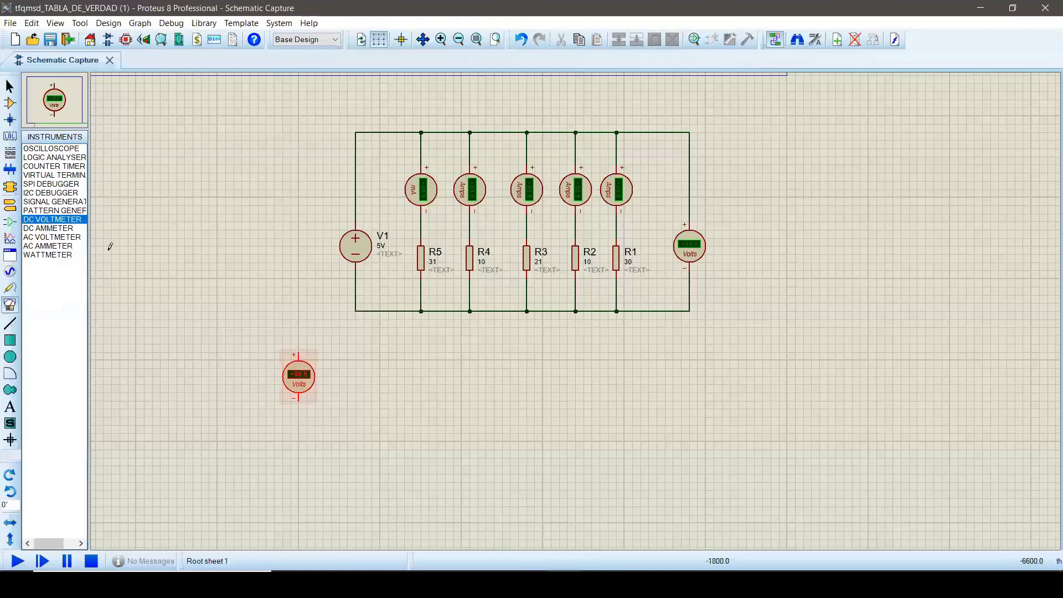
{"action": "left_click", "coordinate": [61, 229]}
{"action": "left_click", "coordinate": [361, 382]}
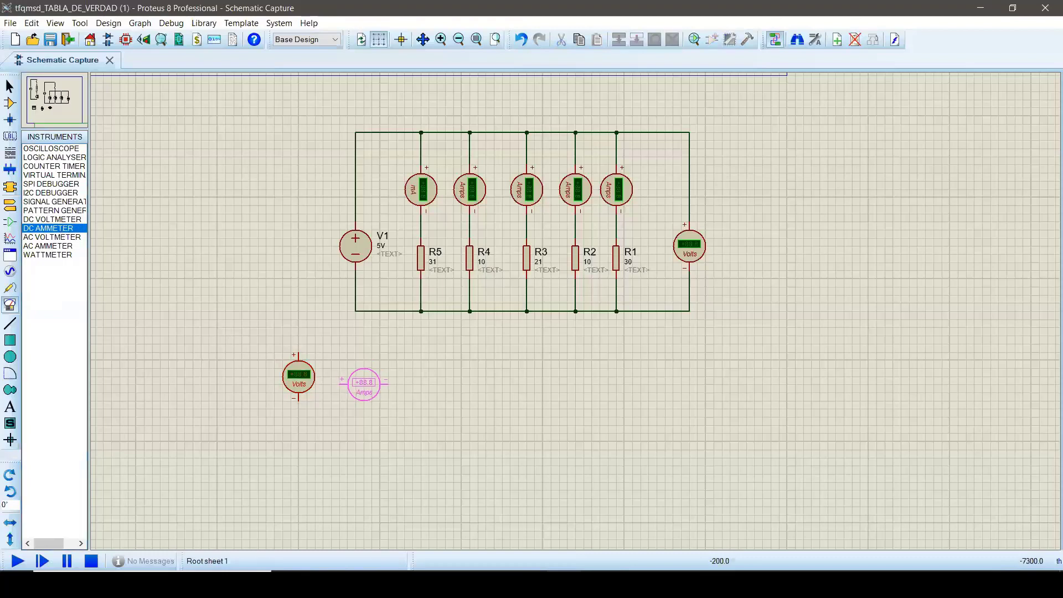
{"action": "left_click", "coordinate": [364, 384]}
Place an AC voltmeter and an AC ammeter to the right of the loose DC ammeter
{"action": "left_click", "coordinate": [83, 237]}
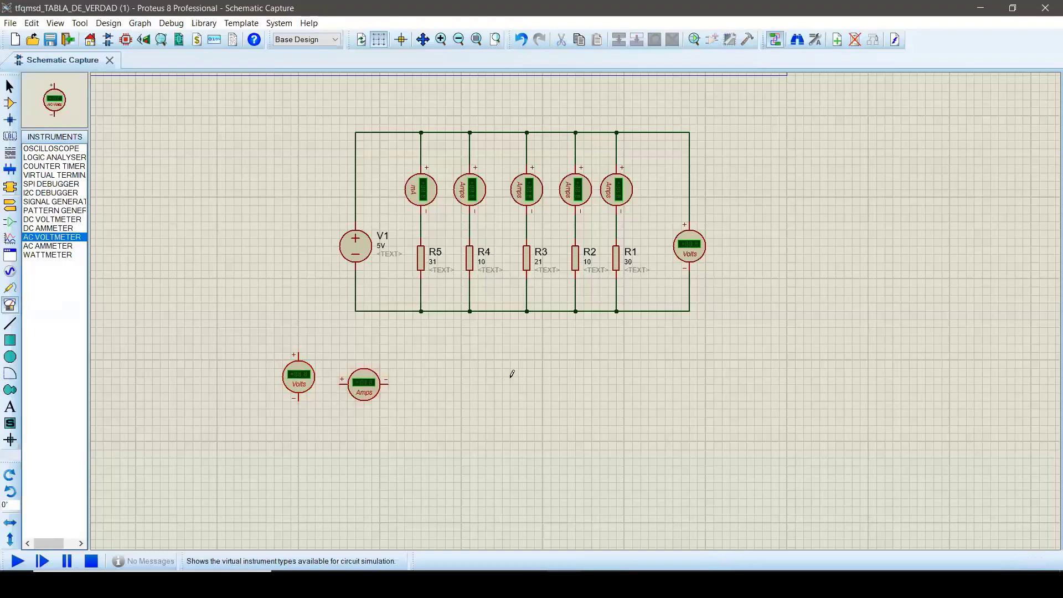
{"action": "left_click", "coordinate": [487, 382]}
{"action": "left_click", "coordinate": [454, 384]}
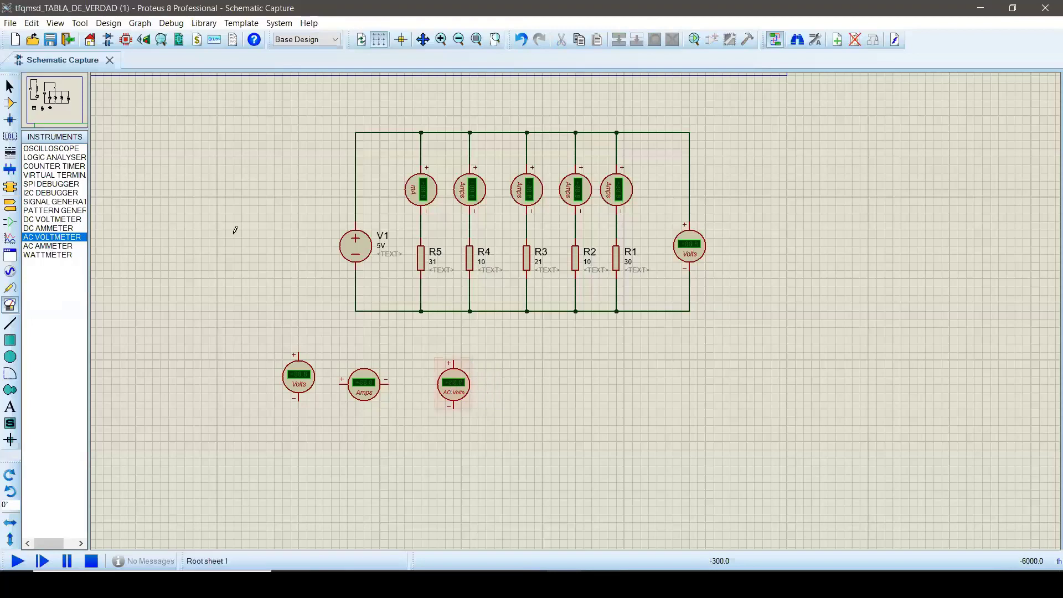
{"action": "left_click", "coordinate": [53, 246]}
{"action": "left_click", "coordinate": [519, 398]}
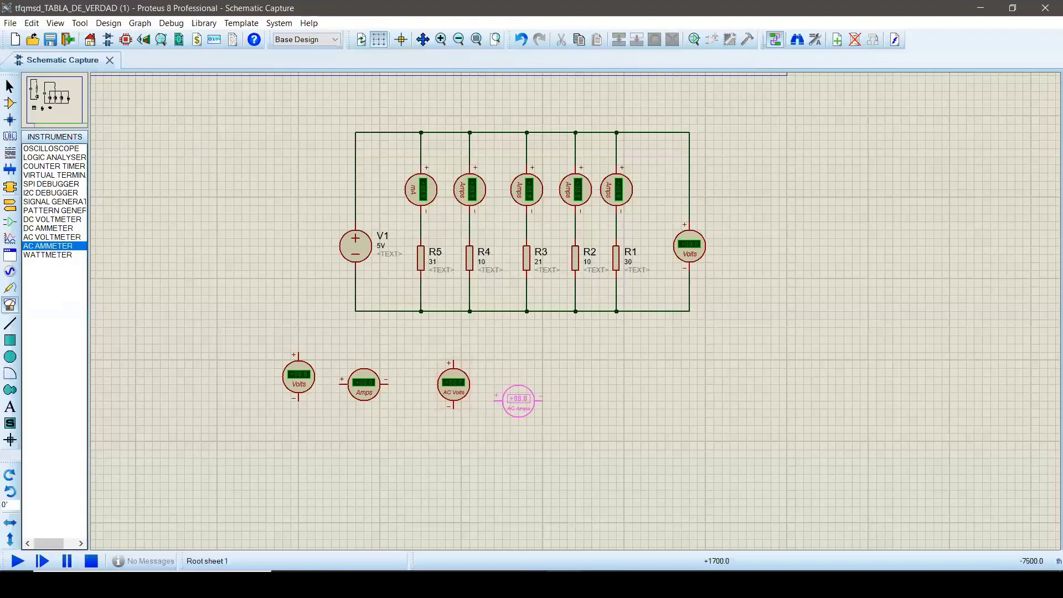
{"action": "left_click", "coordinate": [510, 391]}
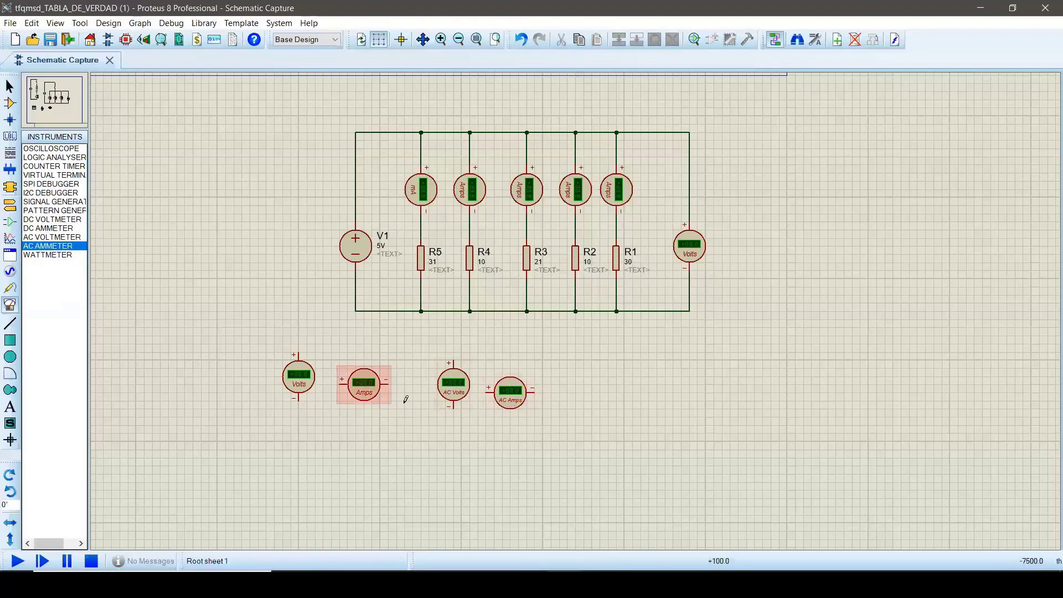
Examine the unit labels and terminal polarity of the loose DC and AC meters below the circuit
{"action": "scroll", "coordinate": [483, 392], "scroll_direction": "up", "scroll_amount": 1}
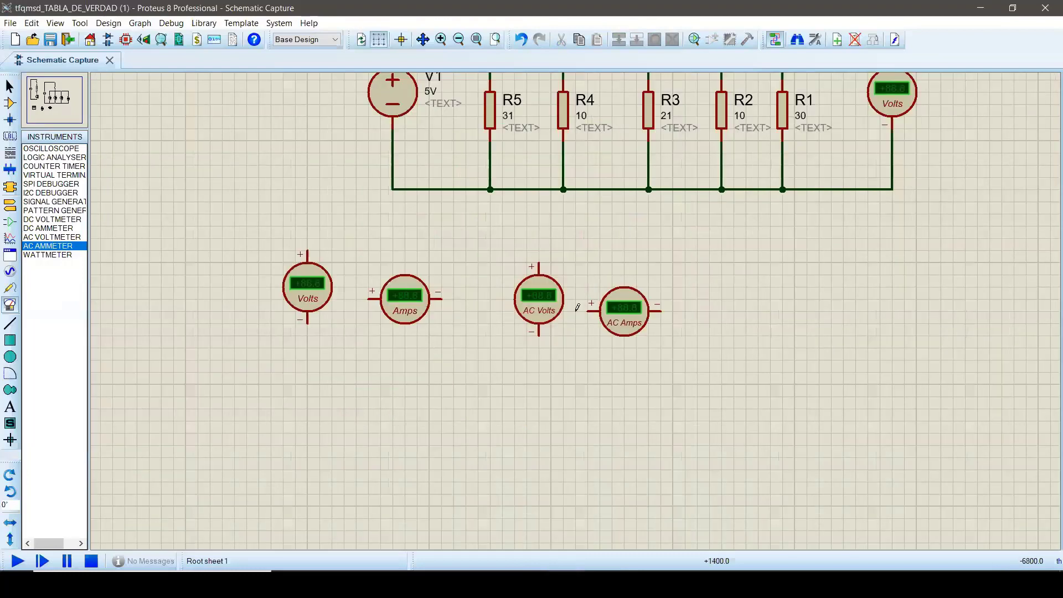
{"action": "scroll", "coordinate": [510, 356], "scroll_direction": "up", "scroll_amount": 1}
{"action": "scroll", "coordinate": [545, 340], "scroll_direction": "down", "scroll_amount": 2}
{"action": "scroll", "coordinate": [468, 340], "scroll_direction": "up", "scroll_amount": 1}
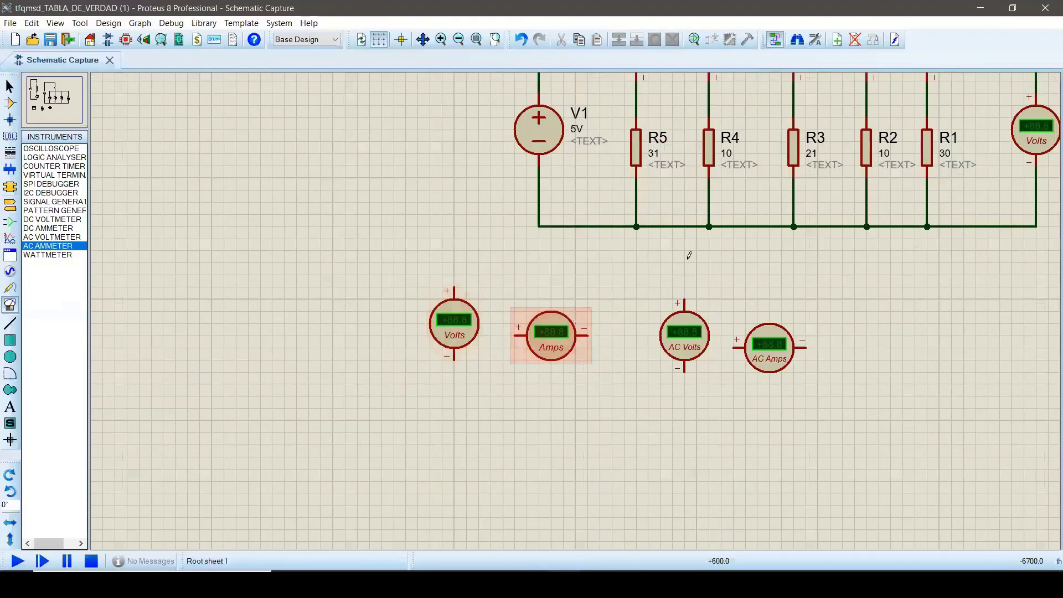
{"action": "scroll", "coordinate": [689, 255], "scroll_direction": "up", "scroll_amount": 1}
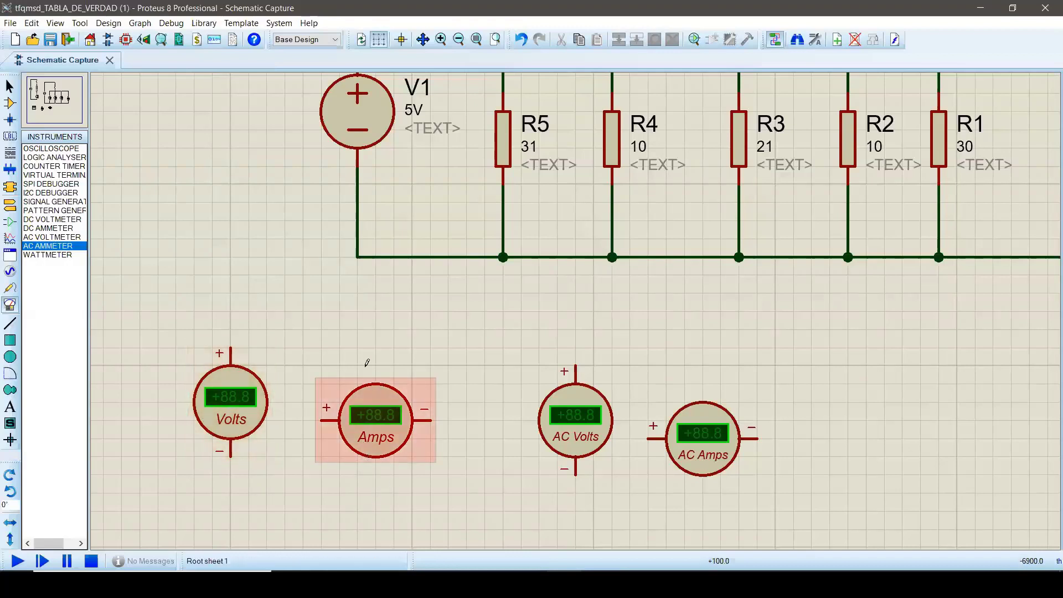
{"action": "scroll", "coordinate": [579, 310], "scroll_direction": "down", "scroll_amount": 1}
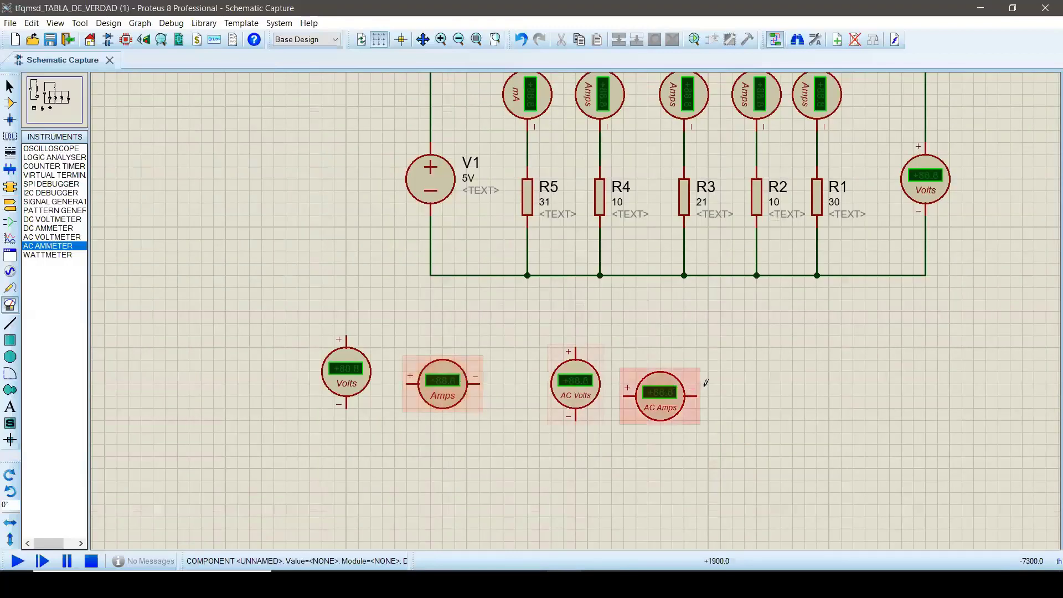
{"action": "scroll", "coordinate": [708, 375], "scroll_direction": "up", "scroll_amount": 1}
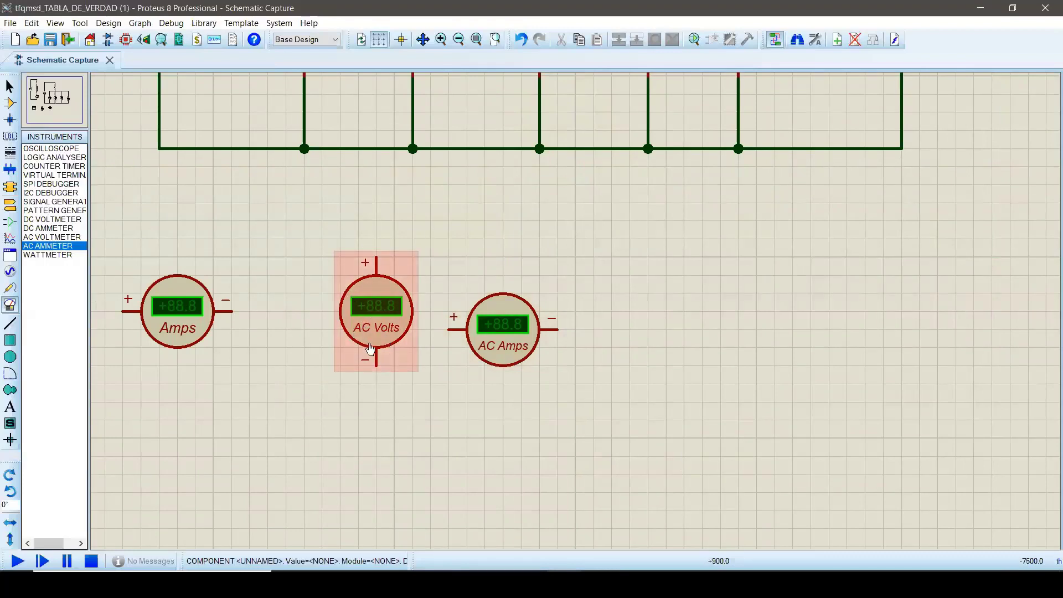
{"action": "left_click", "coordinate": [502, 349]}
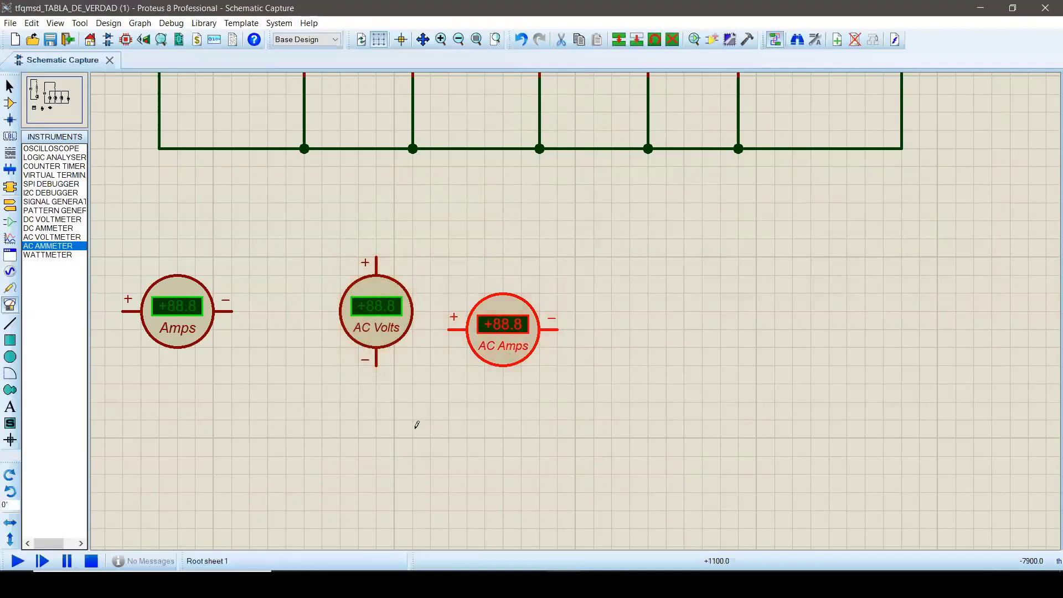
{"action": "scroll", "coordinate": [555, 321], "scroll_direction": "down", "scroll_amount": 1}
{"action": "scroll", "coordinate": [555, 321], "scroll_direction": "up", "scroll_amount": 1}
{"action": "scroll", "coordinate": [579, 307], "scroll_direction": "down", "scroll_amount": 3}
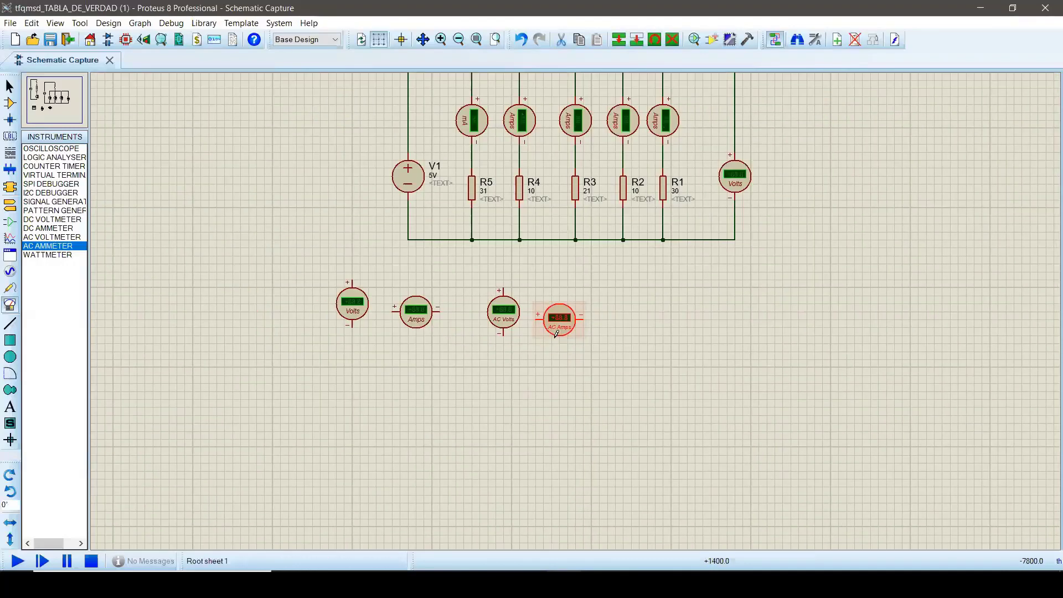
{"action": "scroll", "coordinate": [581, 304], "scroll_direction": "up", "scroll_amount": 3}
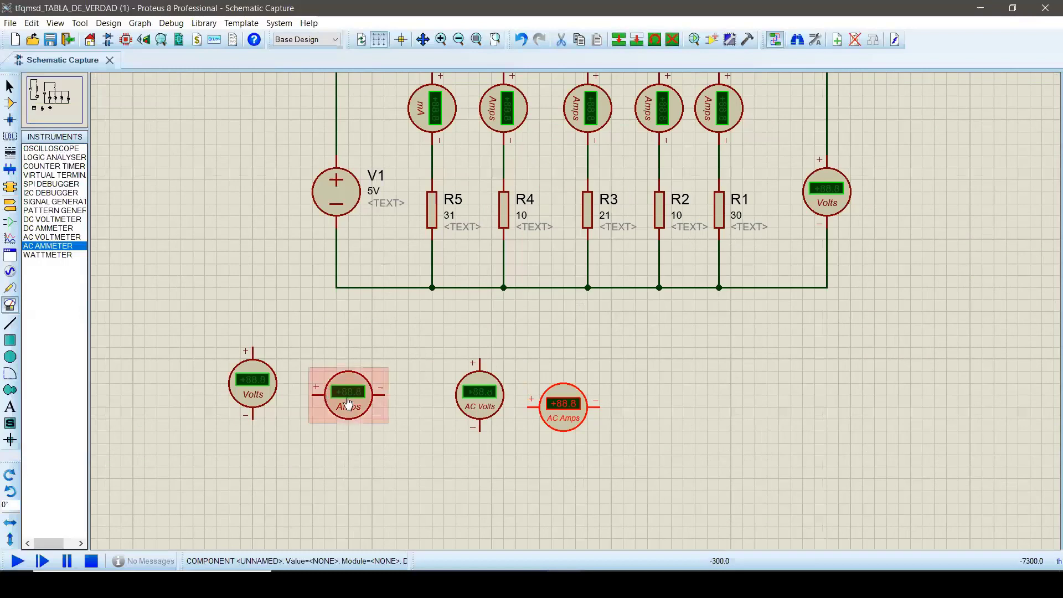
{"action": "left_click", "coordinate": [375, 449]}
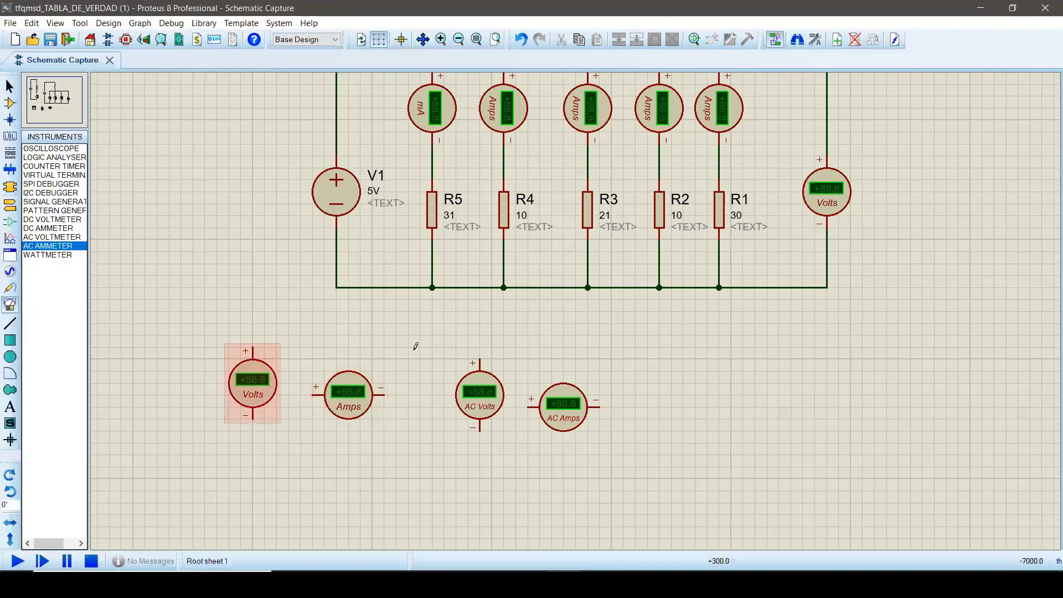
Delete the loose AC voltmeter and AC ammeter together
{"action": "left_click_drag", "start_coordinate": [425, 347], "coordinate": [437, 364]}
{"action": "left_click_drag", "start_coordinate": [438, 414], "coordinate": [611, 454]}
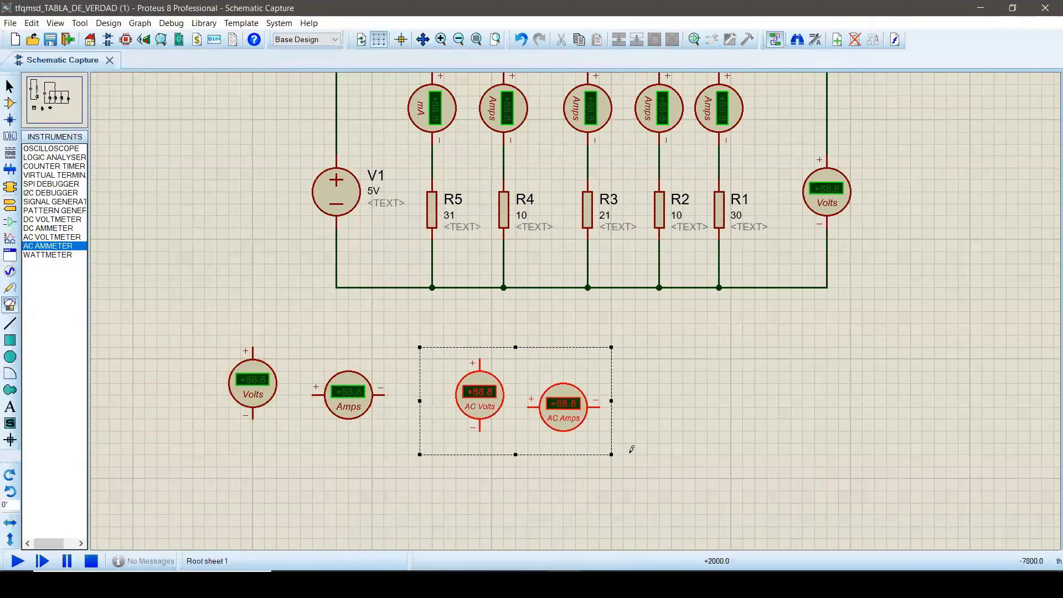
{"action": "key", "text": "Delete"}
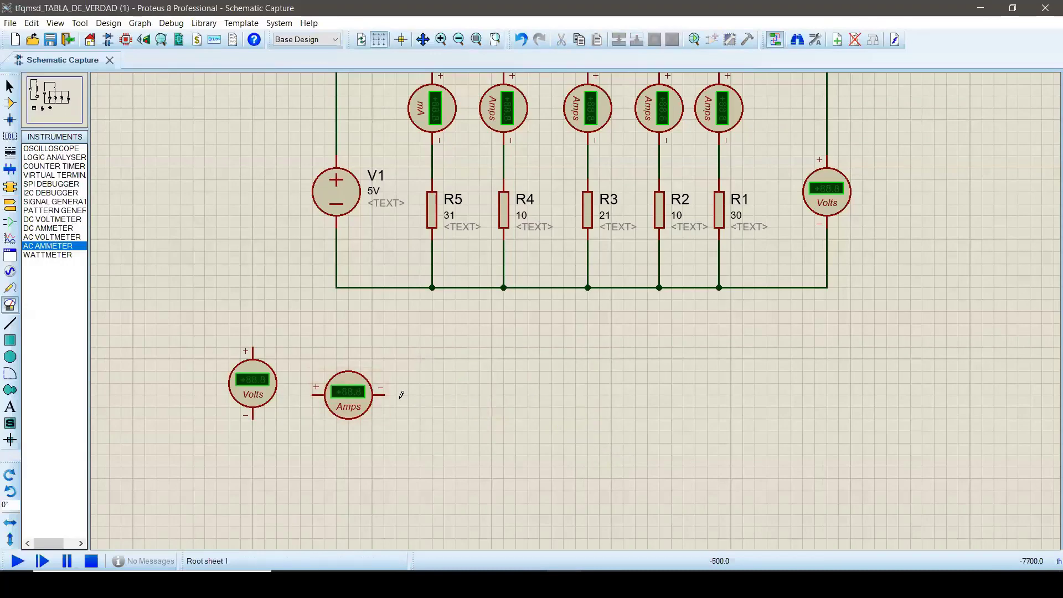
Delete the loose DC voltmeter and DC ammeter below the parallel circuit
{"action": "scroll", "coordinate": [596, 303], "scroll_direction": "down", "scroll_amount": 1}
{"action": "scroll", "coordinate": [574, 316], "scroll_direction": "up", "scroll_amount": 1}
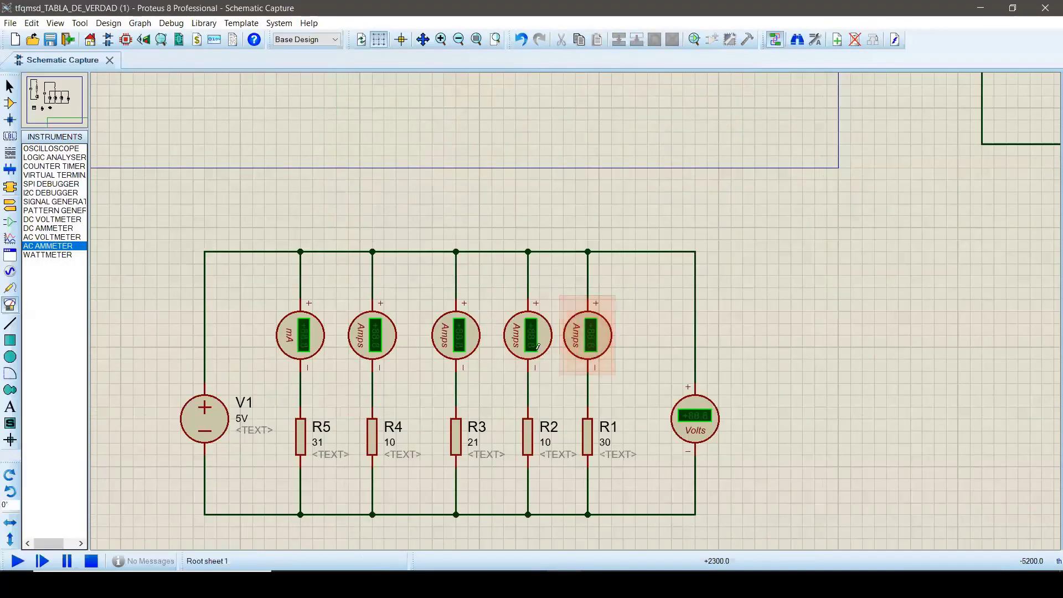
{"action": "scroll", "coordinate": [556, 368], "scroll_direction": "down", "scroll_amount": 1}
{"action": "scroll", "coordinate": [556, 370], "scroll_direction": "up", "scroll_amount": 1}
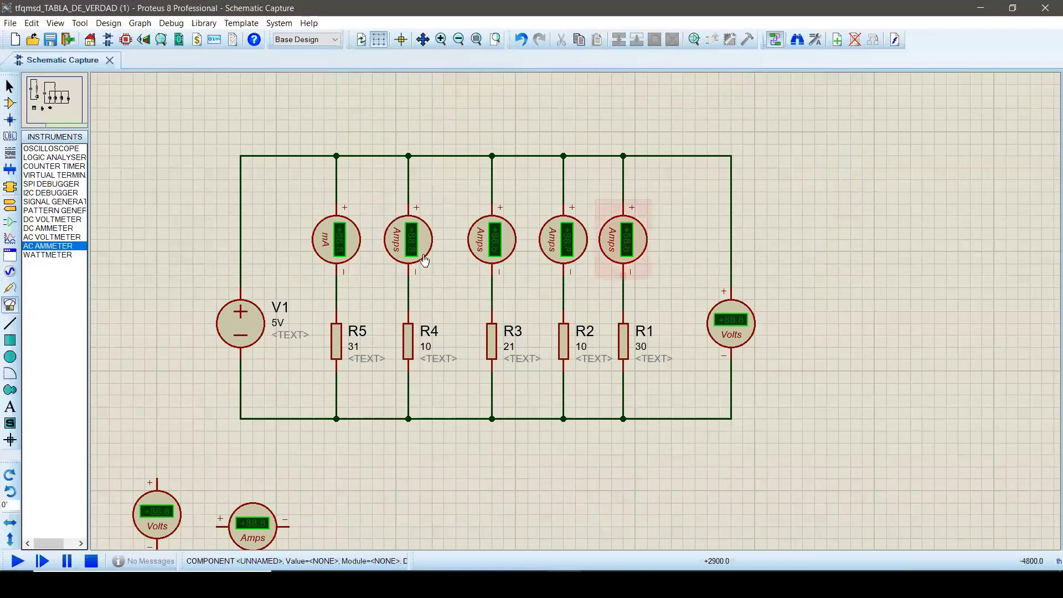
{"action": "left_click_drag", "start_coordinate": [109, 467], "coordinate": [313, 549]}
{"action": "key", "text": "Delete"}
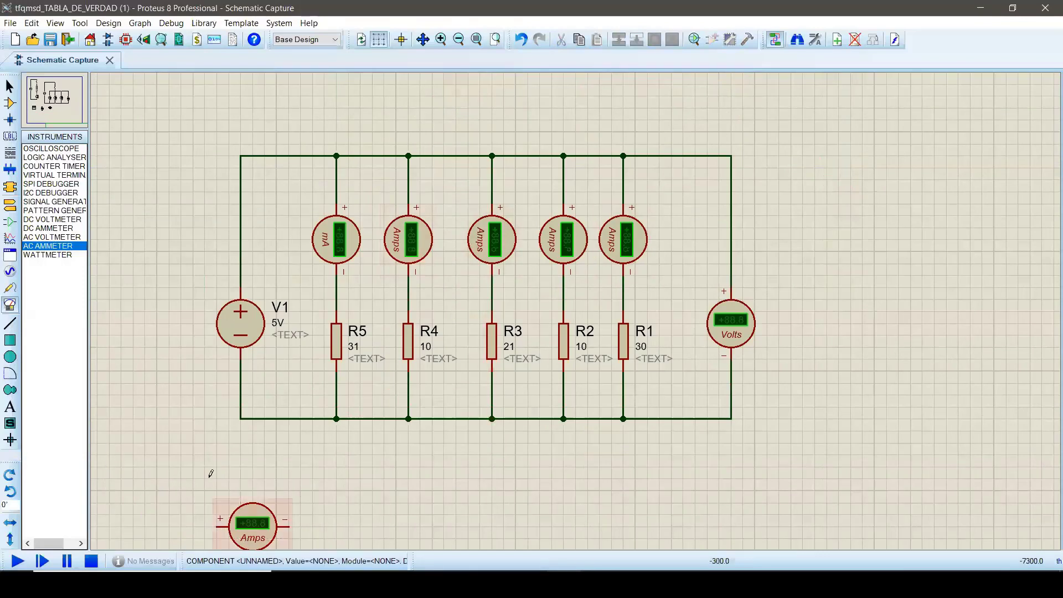
{"action": "left_click", "coordinate": [247, 518]}
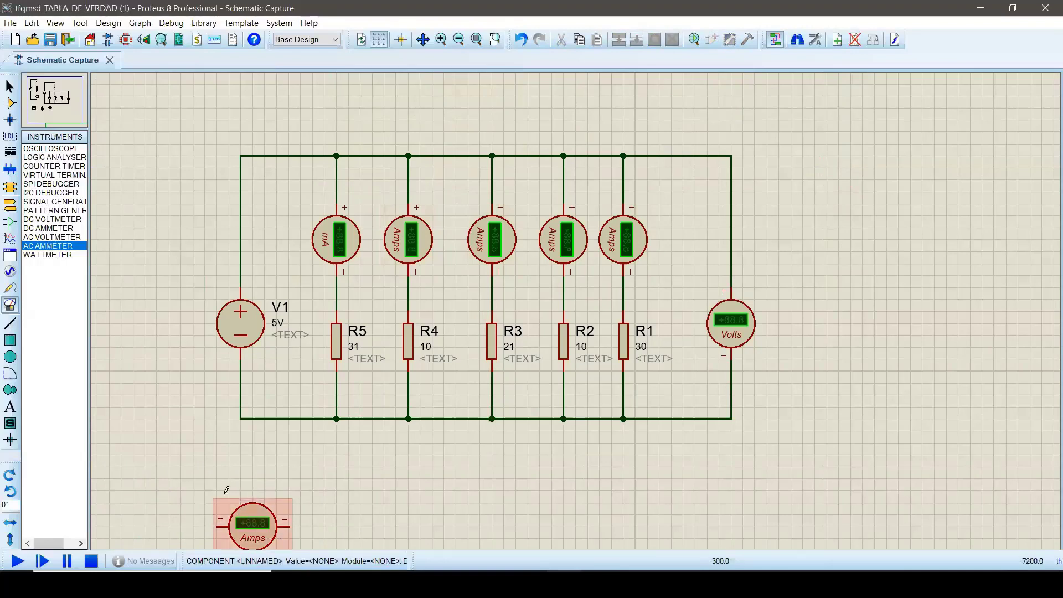
{"action": "key", "text": "Delete"}
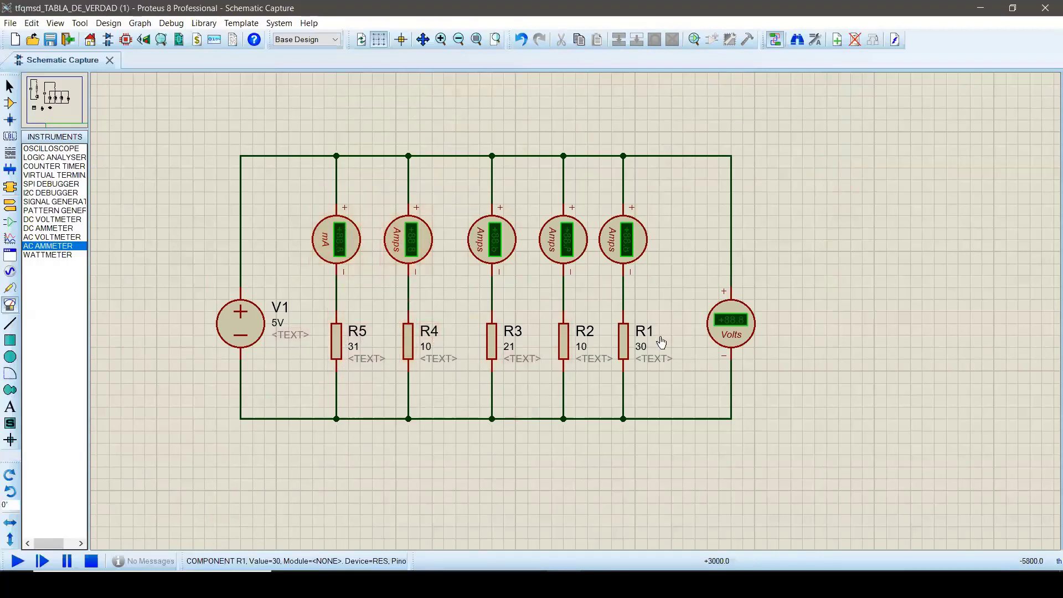
Move the loose voltmeter to the left of source V2 in the unfinished circuit
{"action": "scroll", "coordinate": [582, 311], "scroll_direction": "down", "scroll_amount": 2}
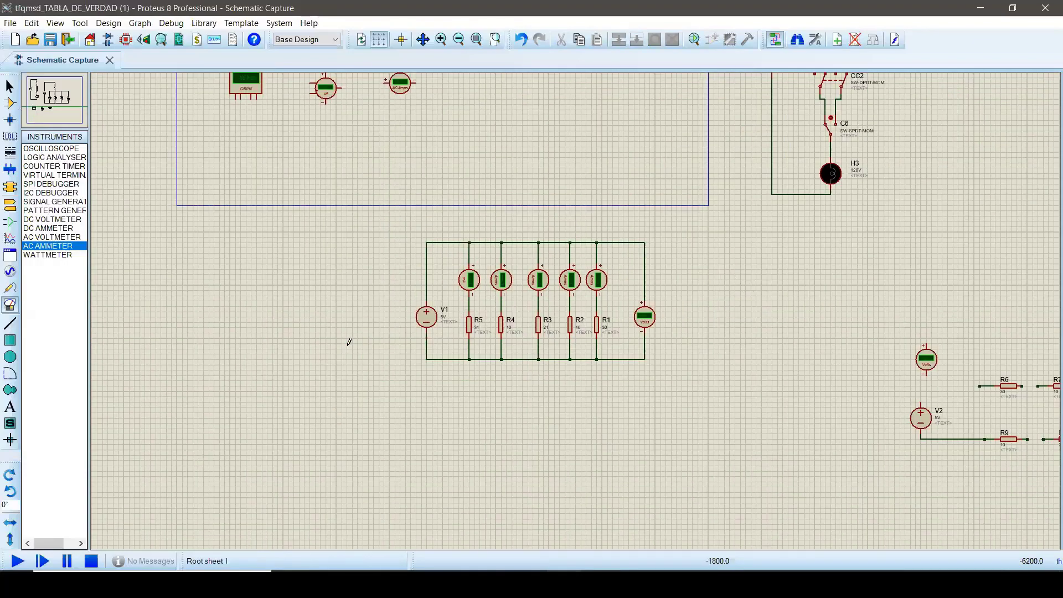
{"action": "scroll", "coordinate": [670, 330], "scroll_direction": "down", "scroll_amount": 2}
{"action": "scroll", "coordinate": [471, 323], "scroll_direction": "up", "scroll_amount": 1}
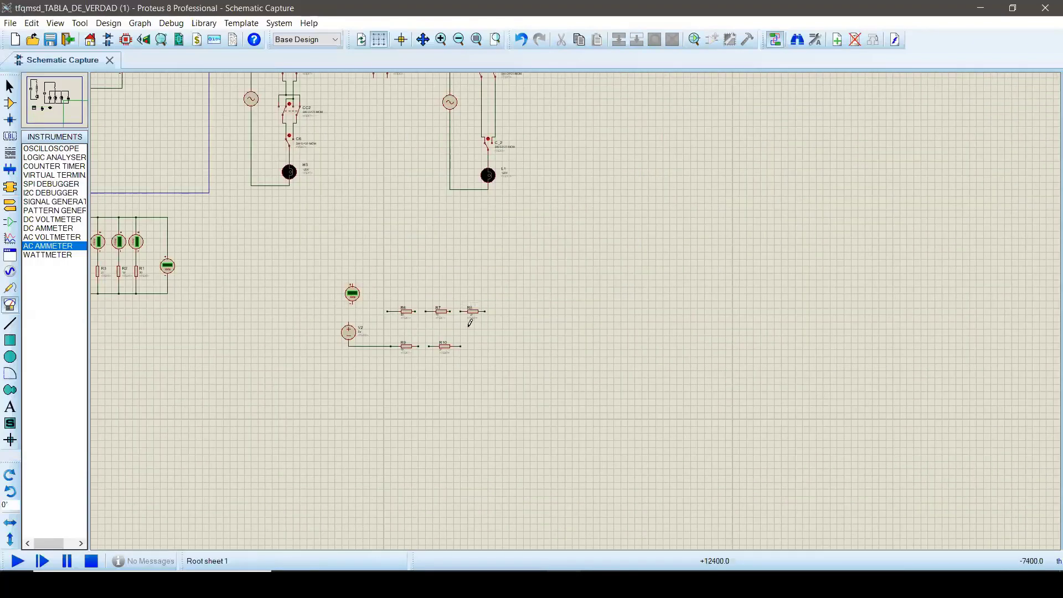
{"action": "scroll", "coordinate": [470, 322], "scroll_direction": "up", "scroll_amount": 2}
{"action": "scroll", "coordinate": [513, 333], "scroll_direction": "up", "scroll_amount": 1}
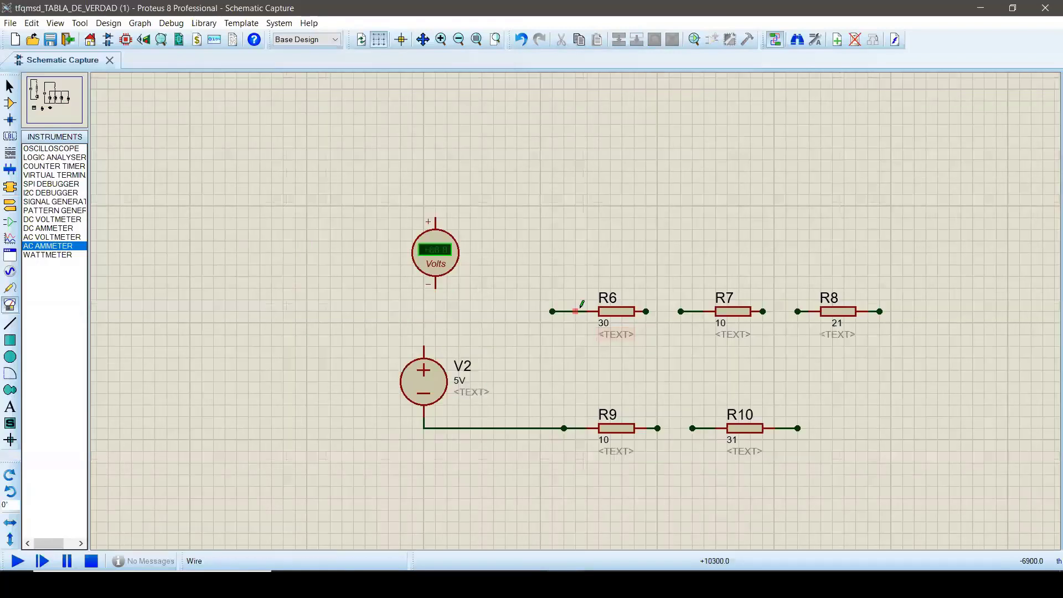
{"action": "left_click", "coordinate": [404, 280]}
{"action": "left_click_drag", "start_coordinate": [404, 280], "coordinate": [252, 363]}
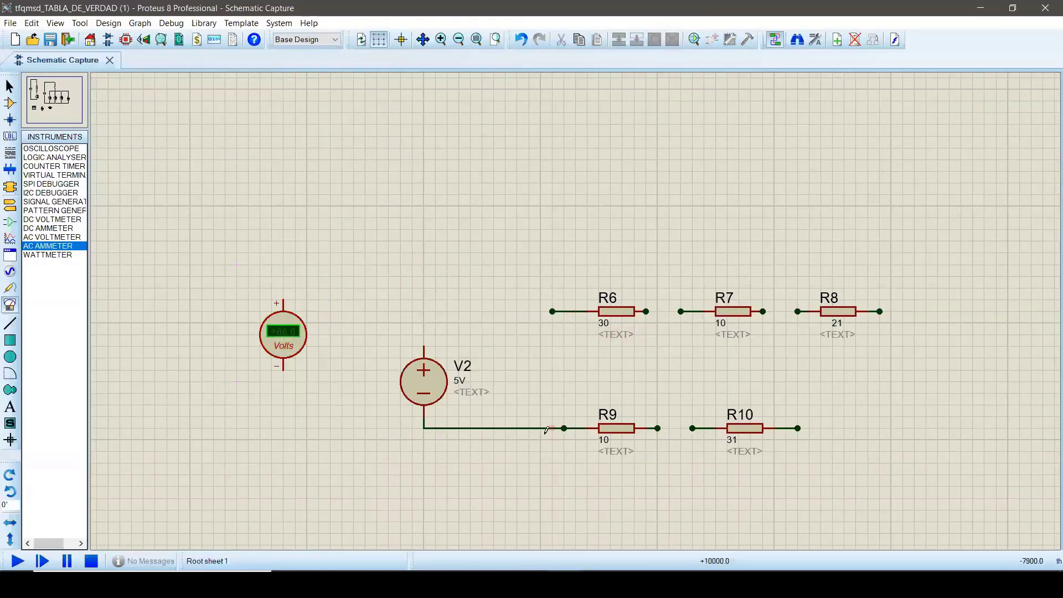
Delete the wire between V2's negative terminal and R9
{"action": "key", "text": "Escape"}
{"action": "left_click", "coordinate": [504, 429]}
{"action": "key", "text": "Delete"}
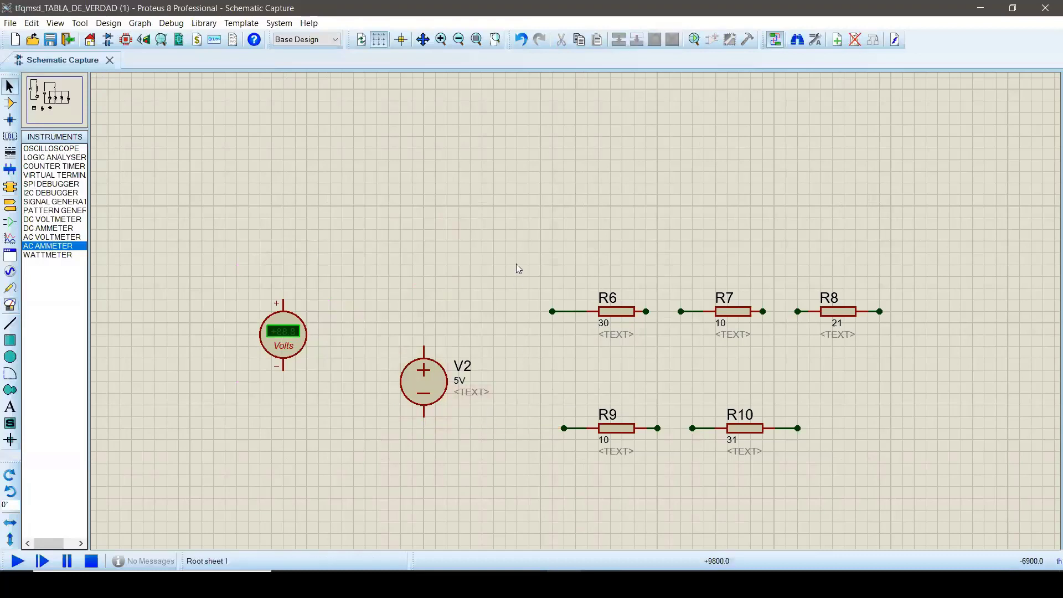
Move resistors R6 and R7 aside, stacked one above the other well to the upper right of V2
{"action": "left_click_drag", "start_coordinate": [540, 230], "coordinate": [577, 254]}
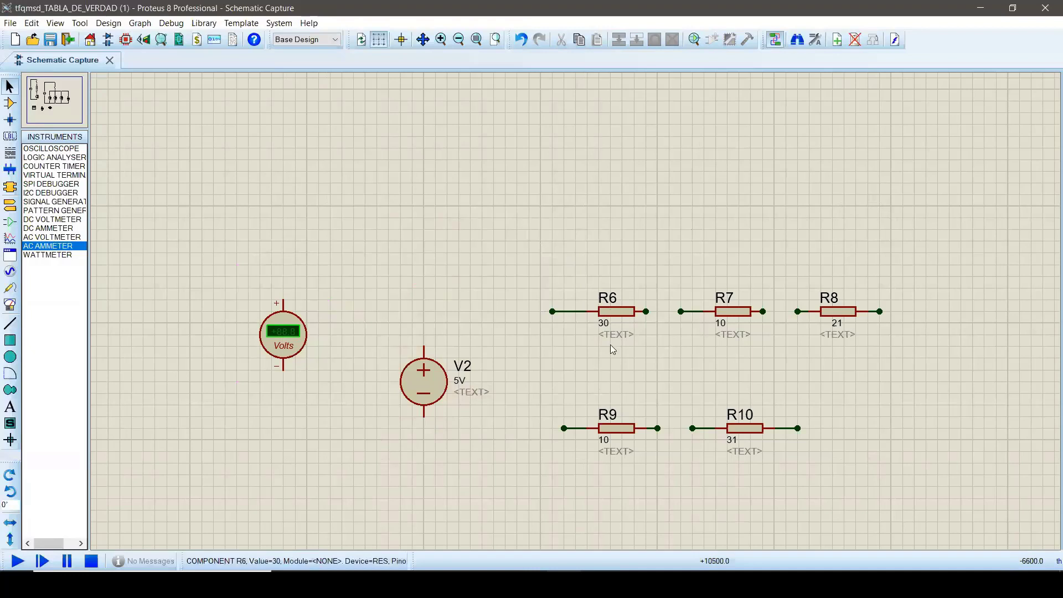
{"action": "left_click", "coordinate": [617, 321]}
{"action": "left_click_drag", "start_coordinate": [493, 218], "coordinate": [926, 165]}
{"action": "left_click_drag", "start_coordinate": [634, 218], "coordinate": [796, 283]}
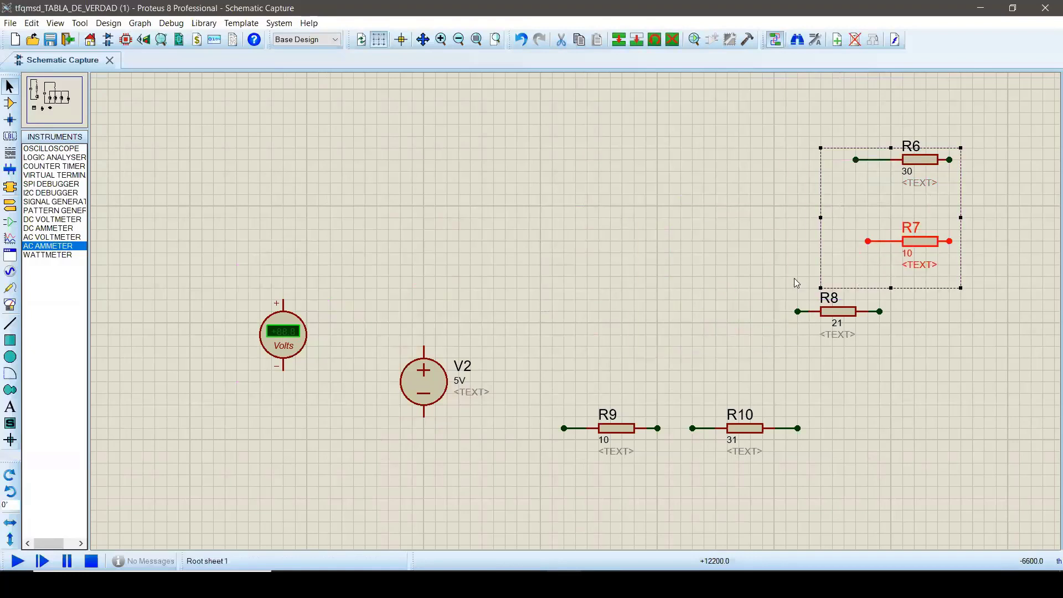
{"action": "left_click", "coordinate": [736, 285]}
Move resistor R8 to a position above and slightly right of source V2
{"action": "left_click_drag", "start_coordinate": [729, 277], "coordinate": [878, 343]}
{"action": "left_click_drag", "start_coordinate": [838, 311], "coordinate": [534, 264]}
{"action": "left_click", "coordinate": [557, 336]}
{"action": "double_click", "coordinate": [548, 276]}
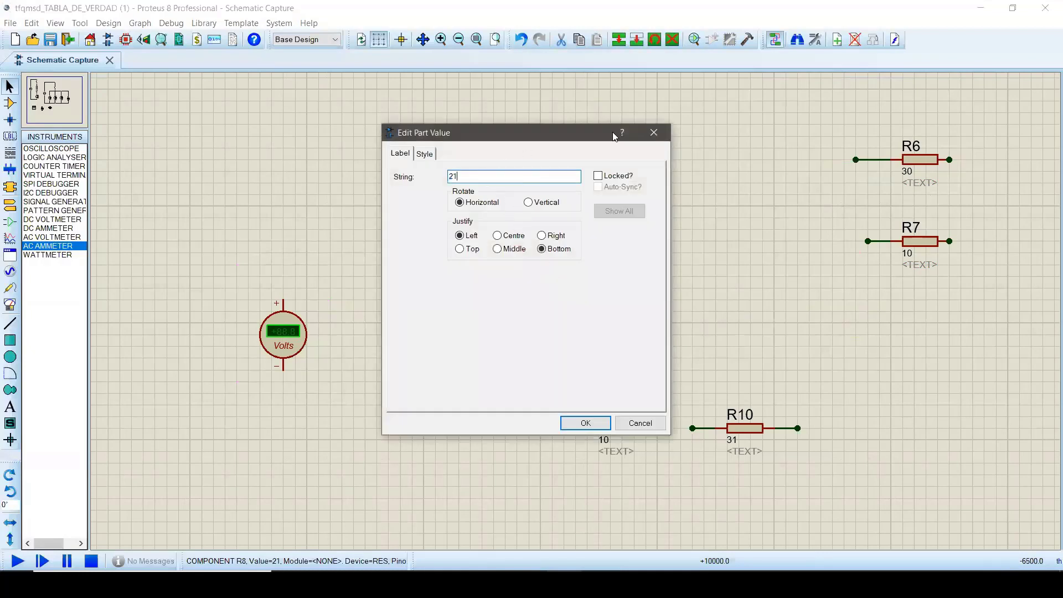
{"action": "left_click", "coordinate": [654, 133]}
{"action": "double_click", "coordinate": [532, 278]}
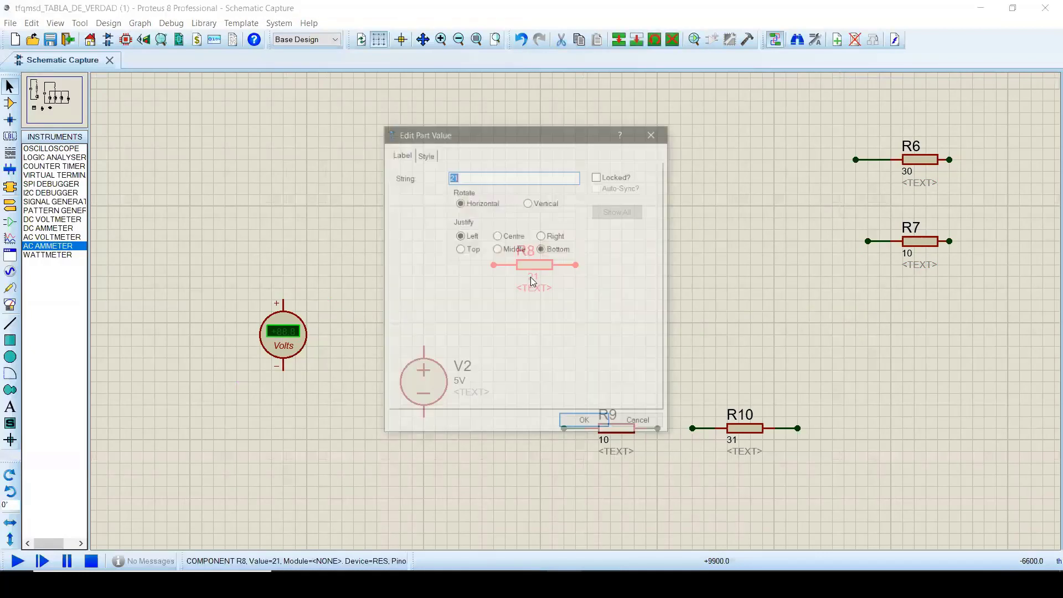
{"action": "left_click", "coordinate": [651, 135]}
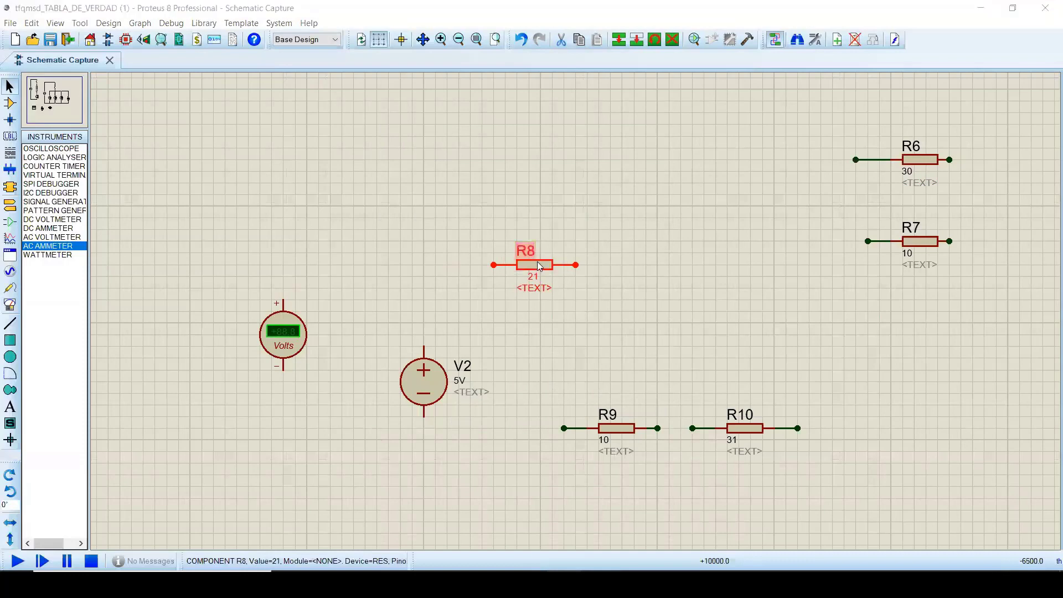
{"action": "double_click", "coordinate": [540, 260]}
{"action": "left_click", "coordinate": [654, 133]}
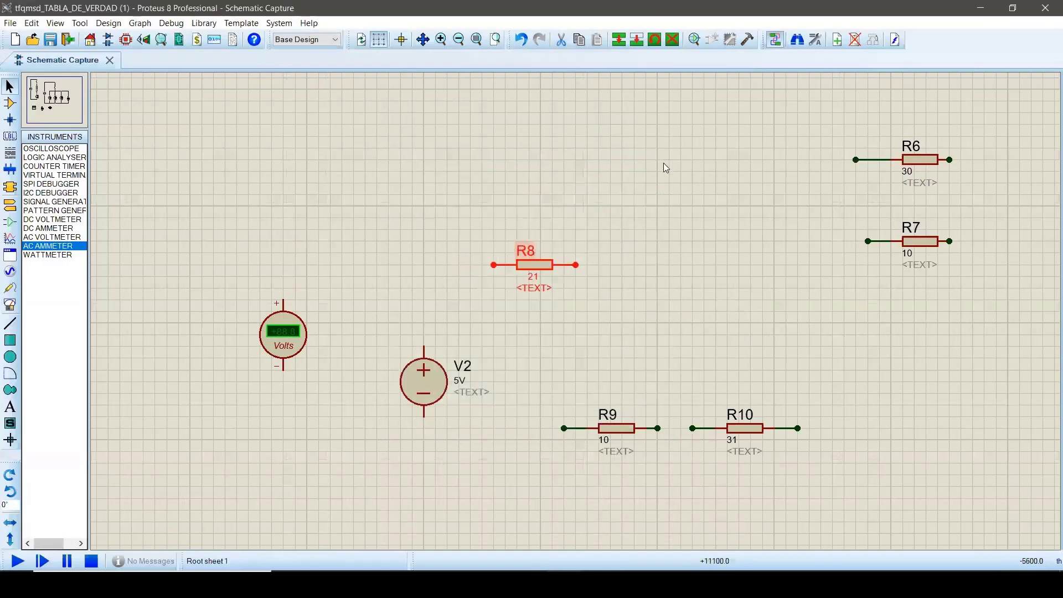
Set the value of resistor R8 to 100k
{"action": "double_click", "coordinate": [536, 278]}
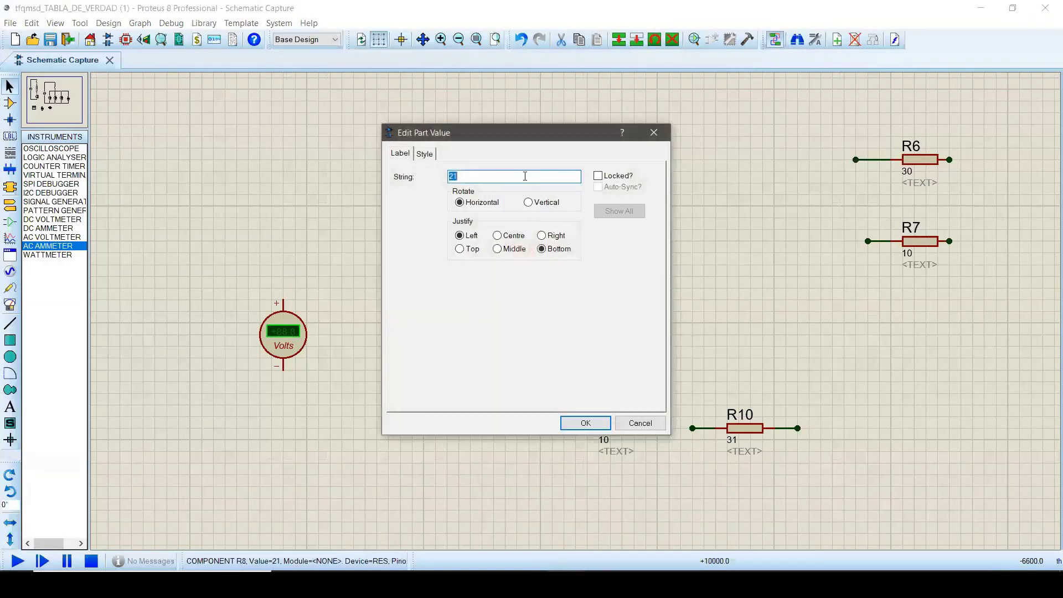
{"action": "type", "text": "100k"}
{"action": "left_click", "coordinate": [586, 423]}
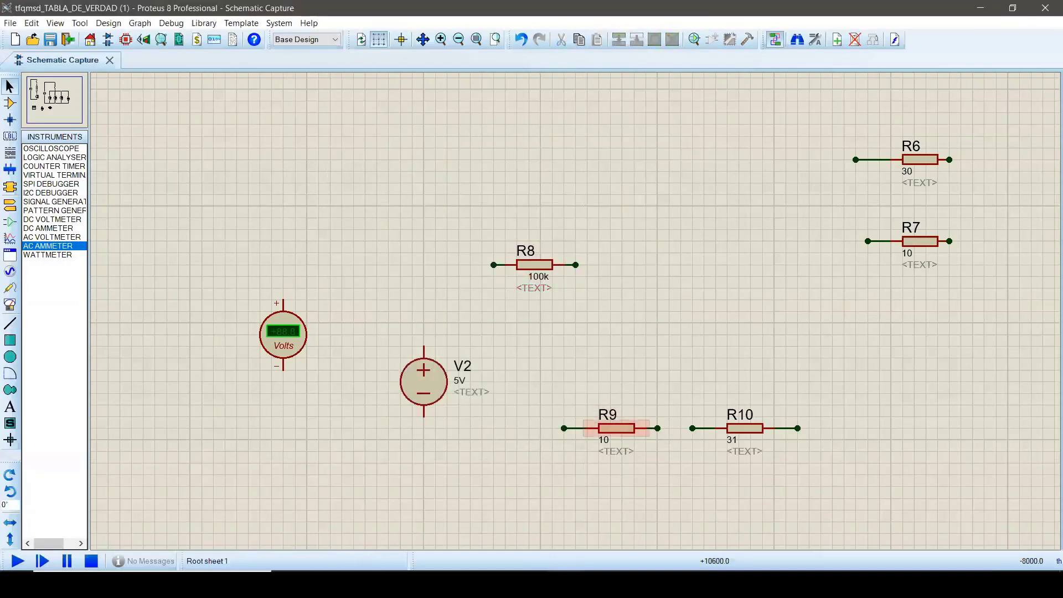
Set the value of resistor R9 to 200k and move it in line with R8, on its right
{"action": "double_click", "coordinate": [603, 440]}
{"action": "type", "text": "200k"}
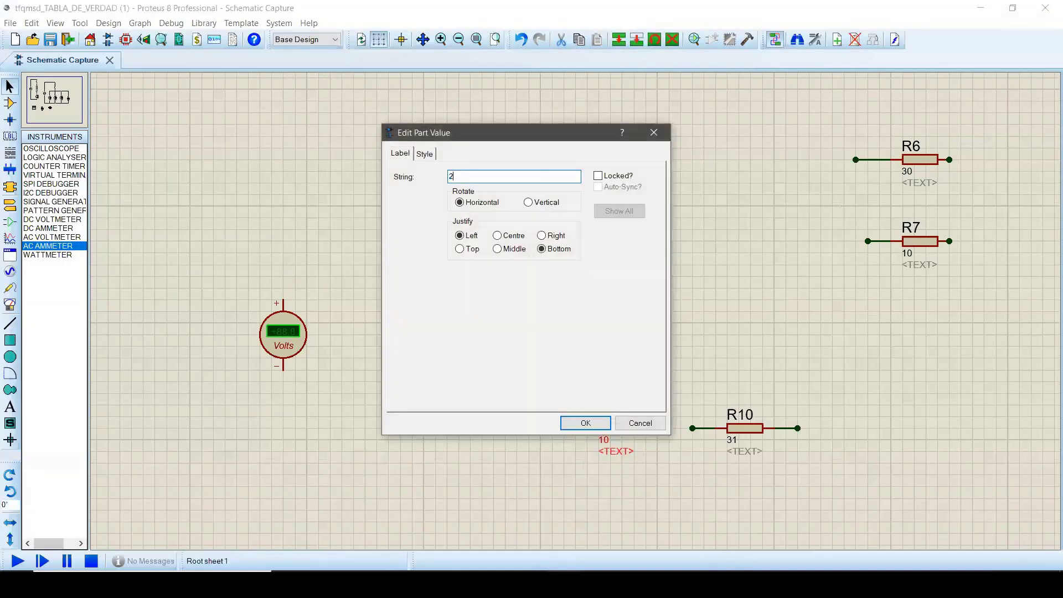
{"action": "left_click", "coordinate": [585, 426]}
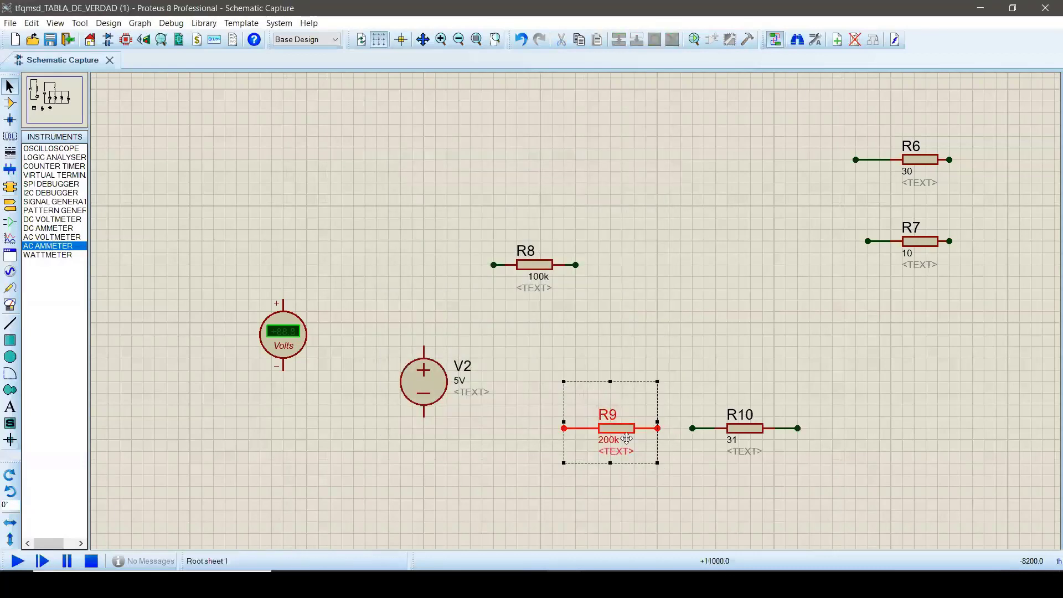
{"action": "left_click_drag", "start_coordinate": [626, 438], "coordinate": [662, 275]}
{"action": "left_click", "coordinate": [660, 325]}
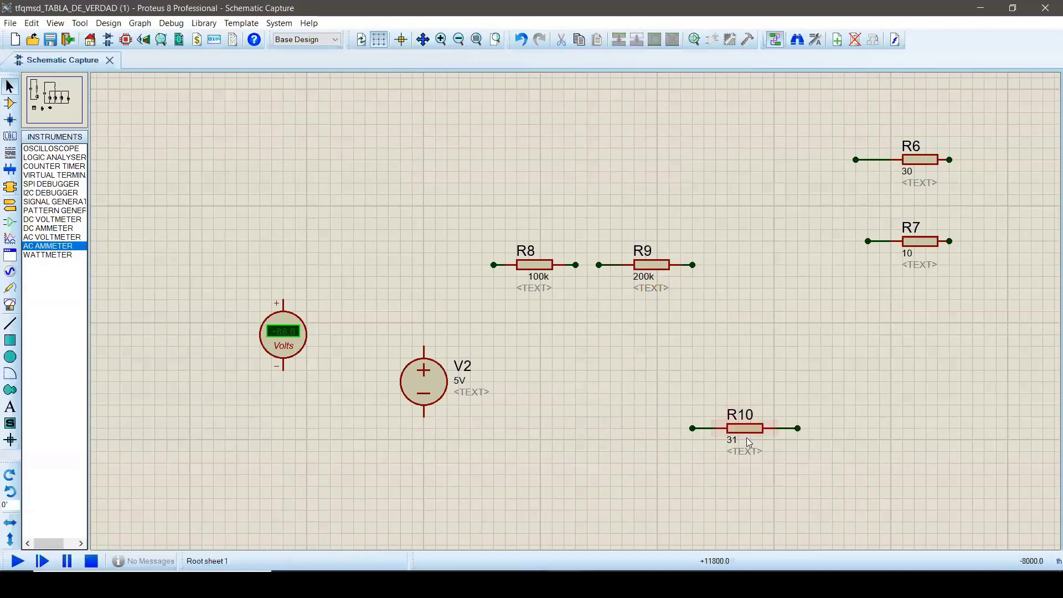
Set the value of resistor R10 to 250k
{"action": "double_click", "coordinate": [749, 441]}
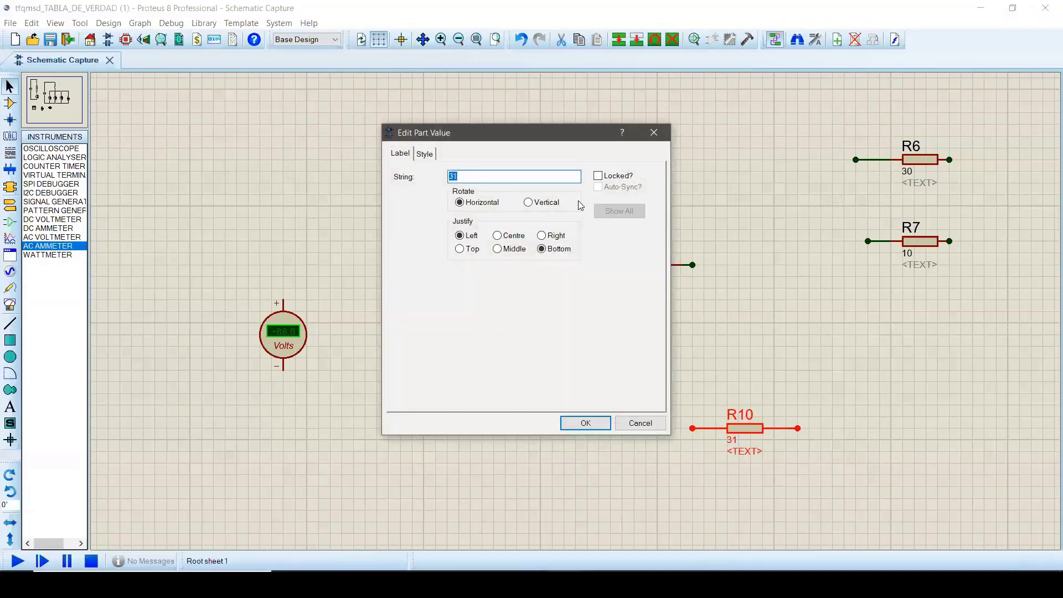
{"action": "type", "text": "250k"}
{"action": "left_click", "coordinate": [585, 423]}
{"action": "left_click", "coordinate": [643, 363]}
Wire V2's positive terminal to R8's left end and R8's right end to R9
{"action": "left_click", "coordinate": [494, 264]}
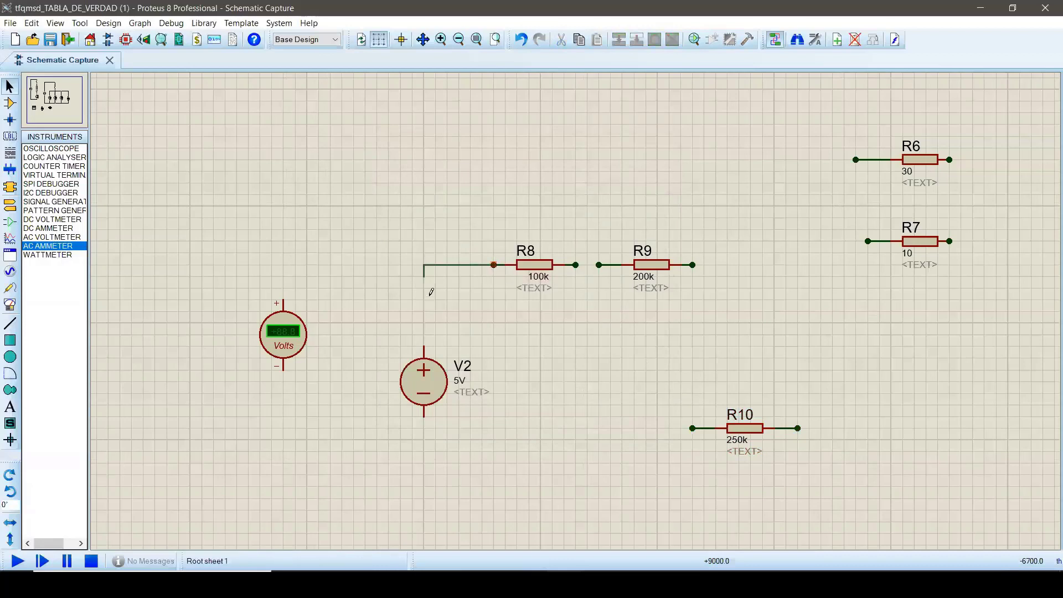
{"action": "left_click", "coordinate": [424, 348]}
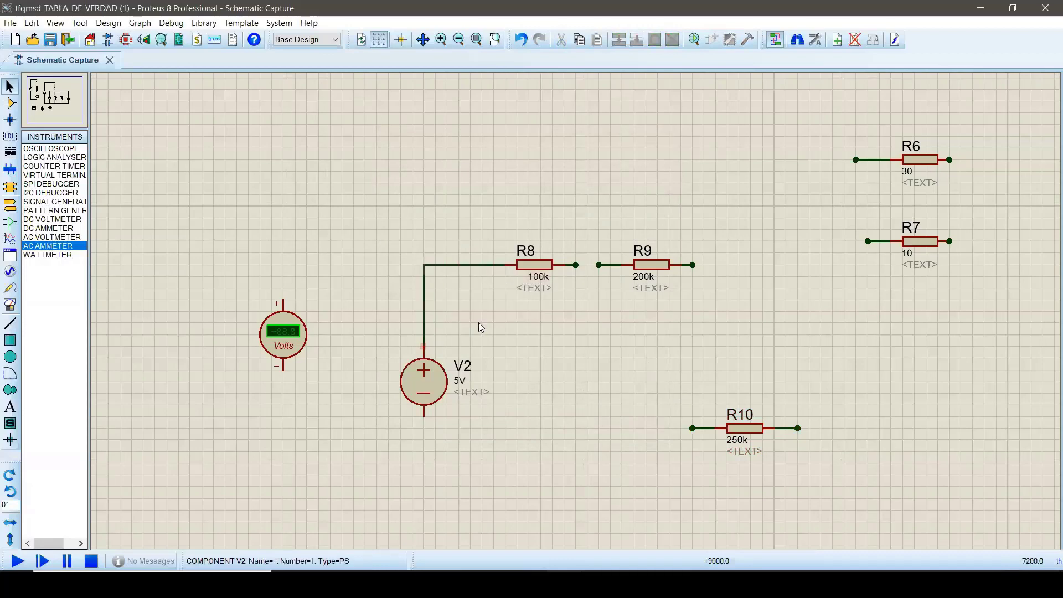
{"action": "left_click", "coordinate": [576, 265]}
{"action": "left_click", "coordinate": [599, 265]}
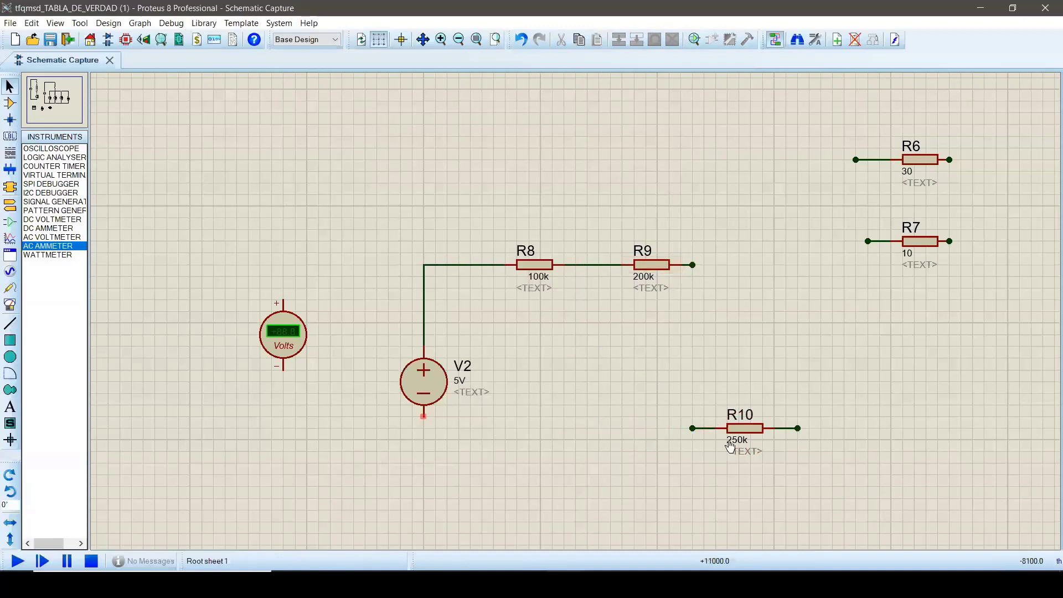
Move R10 below R8 and close the series loop by wiring it between V2's negative terminal and R9's free end
{"action": "left_click", "coordinate": [745, 428]}
{"action": "left_click_drag", "start_coordinate": [745, 428], "coordinate": [569, 428]}
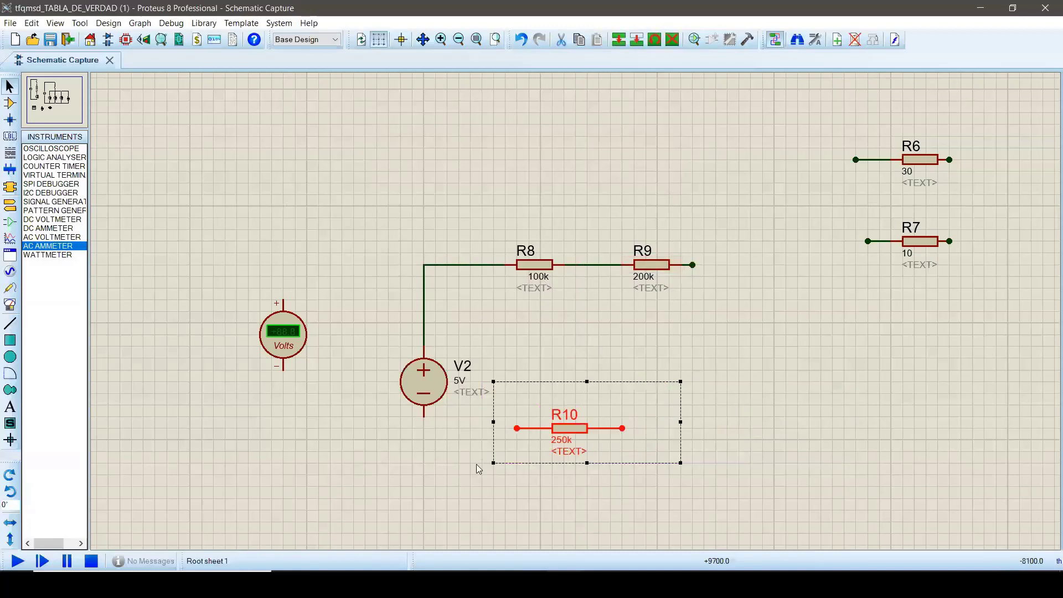
{"action": "left_click", "coordinate": [479, 470]}
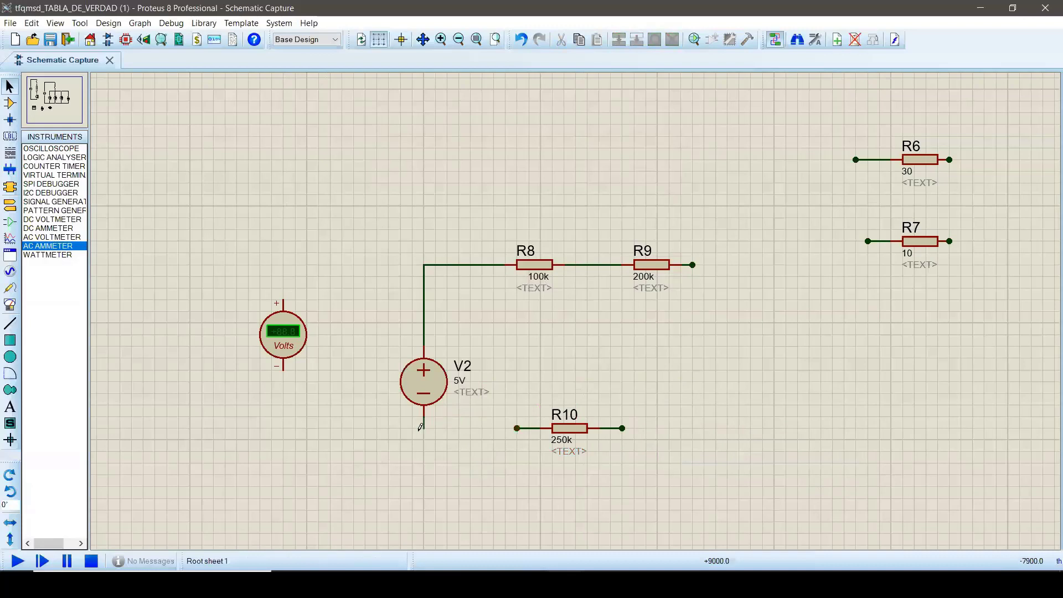
{"action": "left_click", "coordinate": [520, 428]}
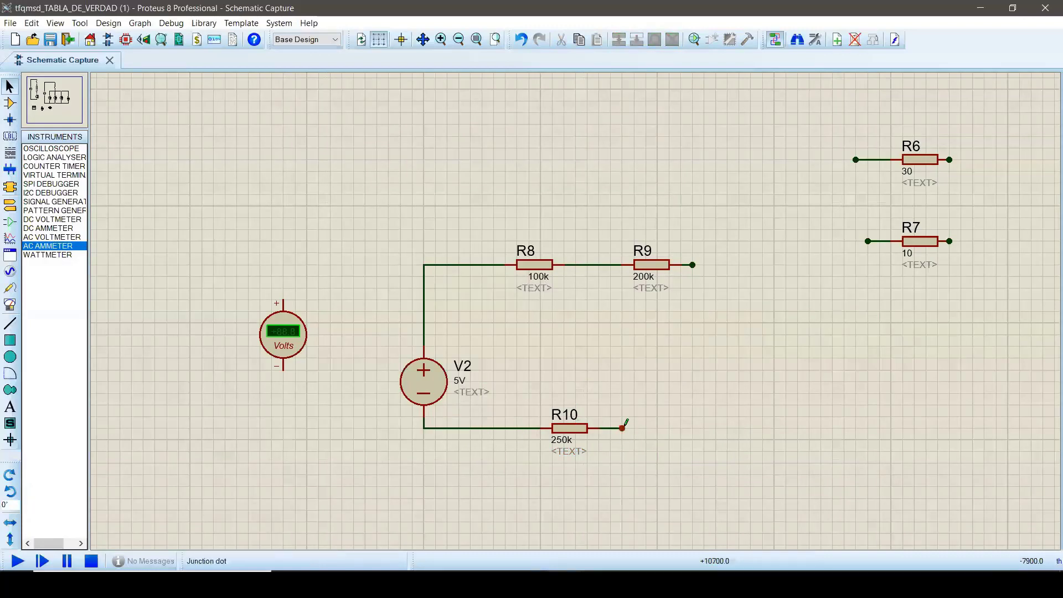
{"action": "left_click", "coordinate": [623, 428]}
{"action": "left_click", "coordinate": [692, 264]}
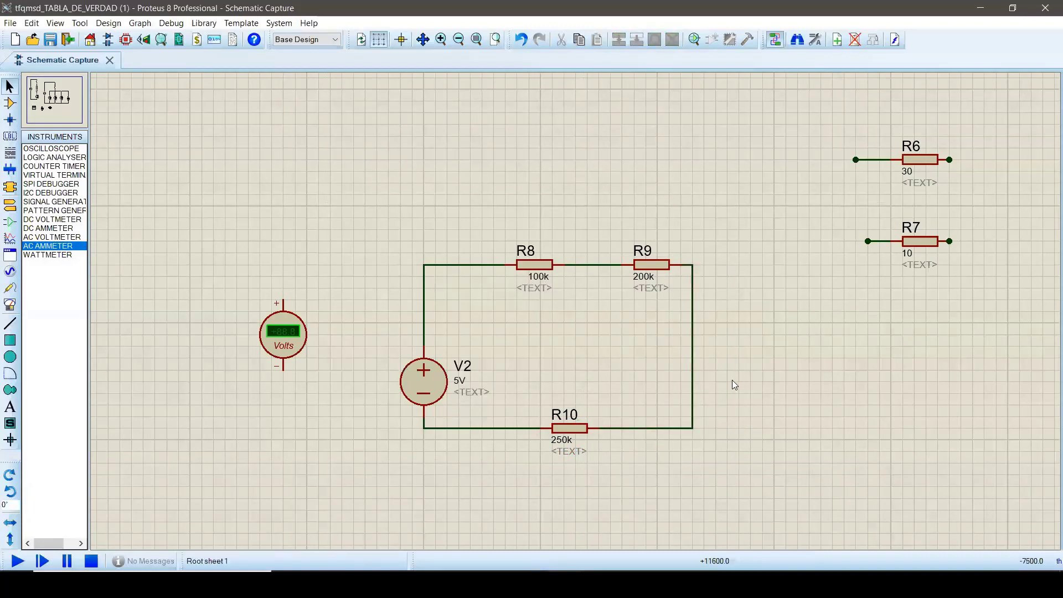
Delete the unused resistors R6 and R7 together
{"action": "left_click_drag", "start_coordinate": [832, 114], "coordinate": [995, 287]}
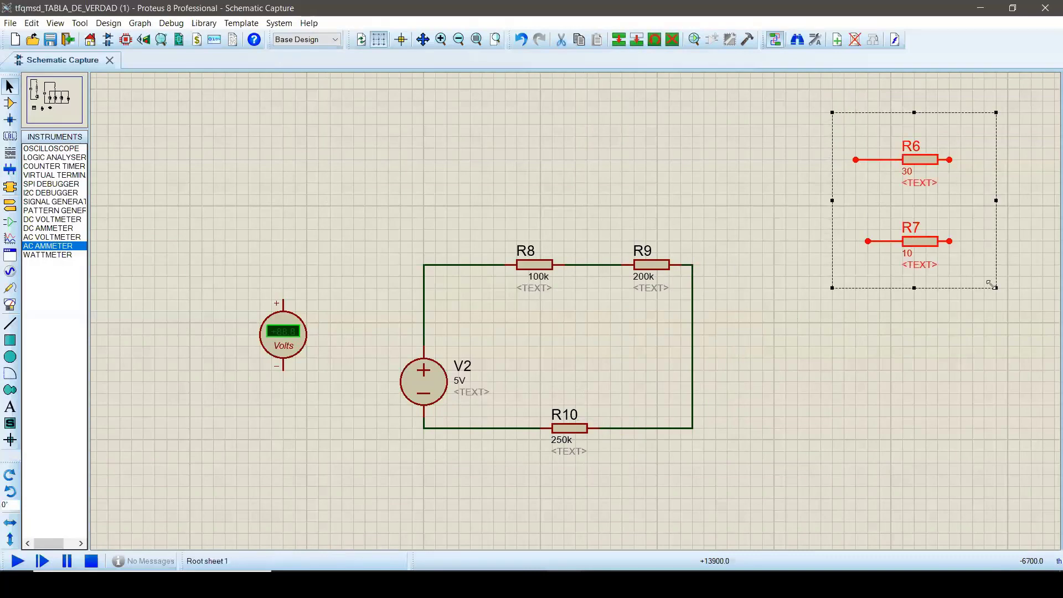
{"action": "key", "text": "Delete"}
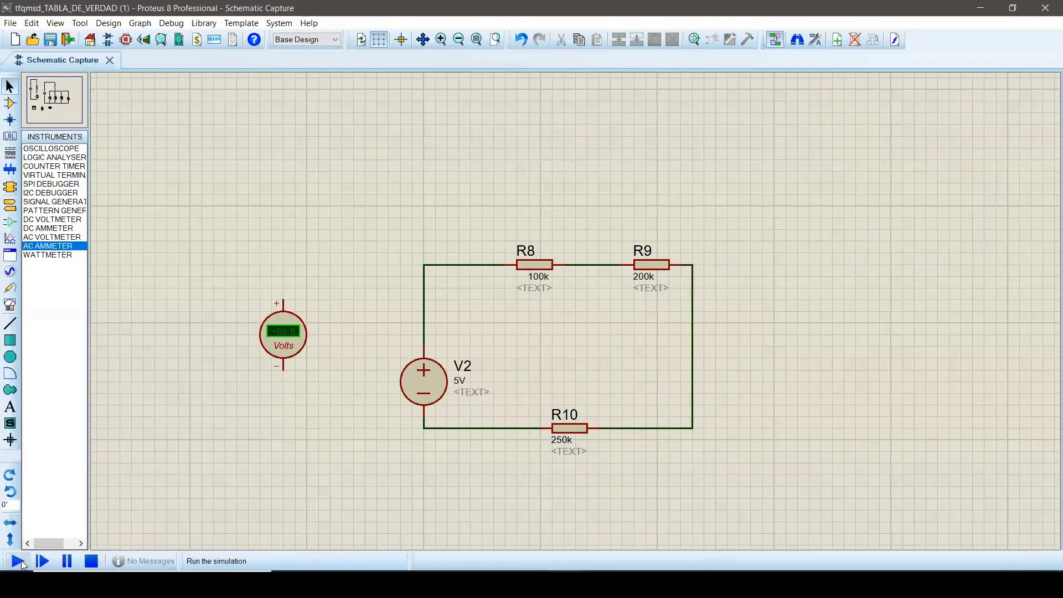
Wire the voltmeter in parallel with source V2, matching polarity, and run and stop the simulation to measure the source voltage
{"action": "left_click", "coordinate": [283, 298]}
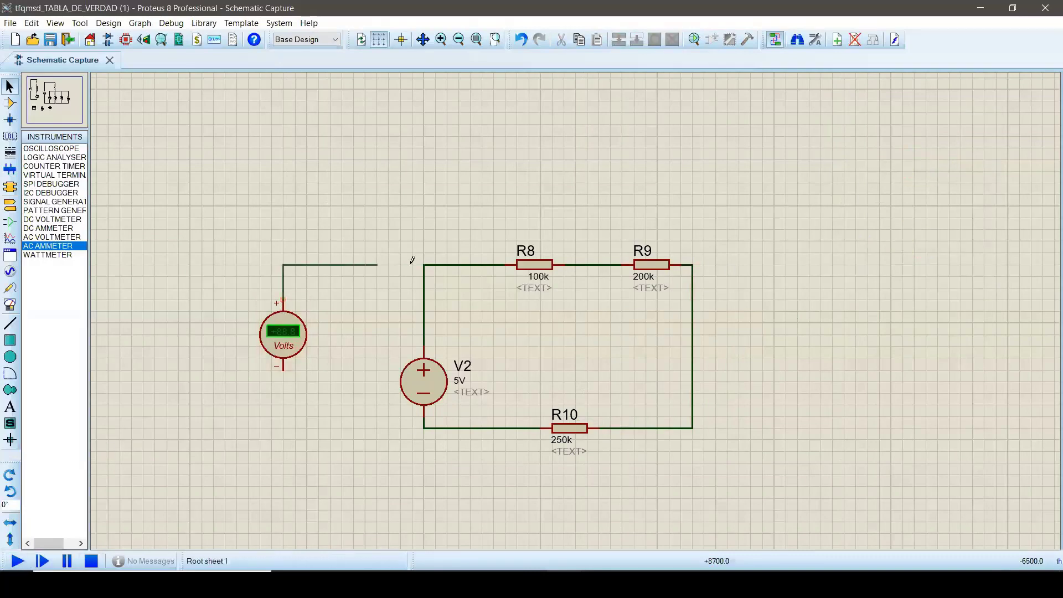
{"action": "left_click", "coordinate": [424, 264]}
{"action": "left_click", "coordinate": [283, 368]}
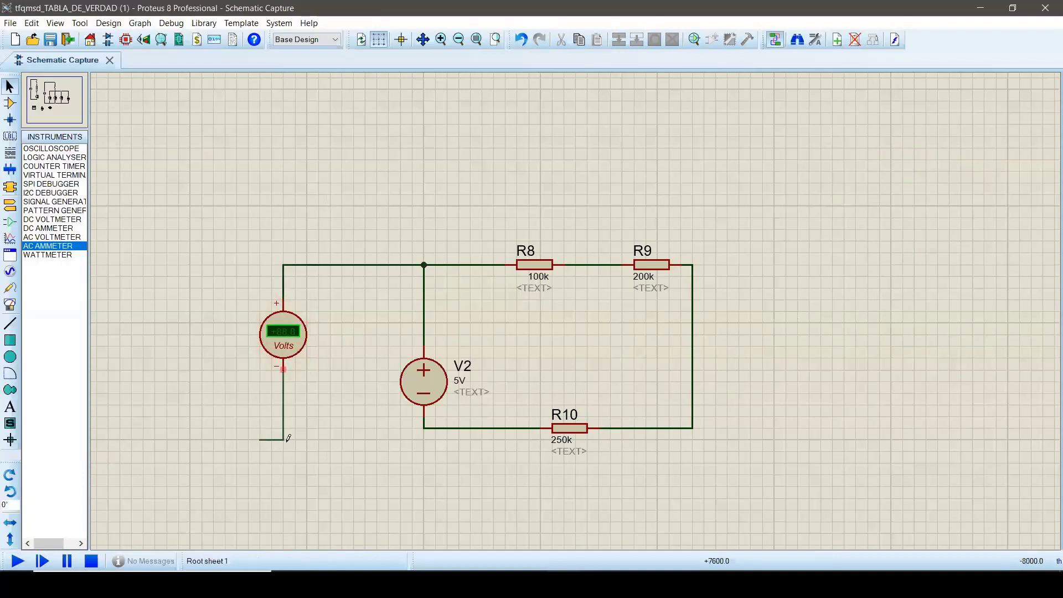
{"action": "left_click", "coordinate": [424, 427]}
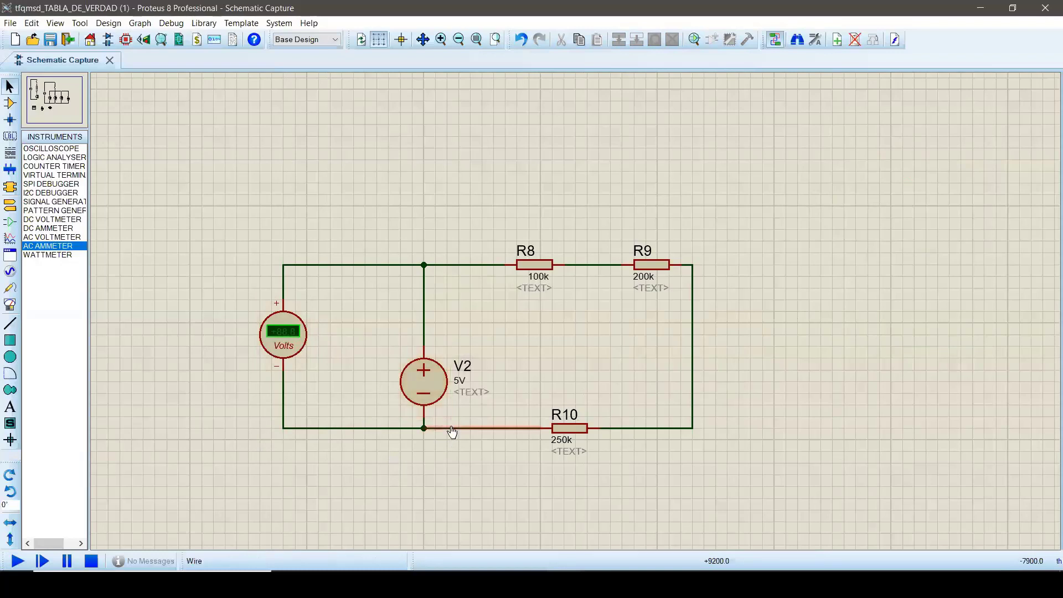
{"action": "left_click", "coordinate": [21, 563]}
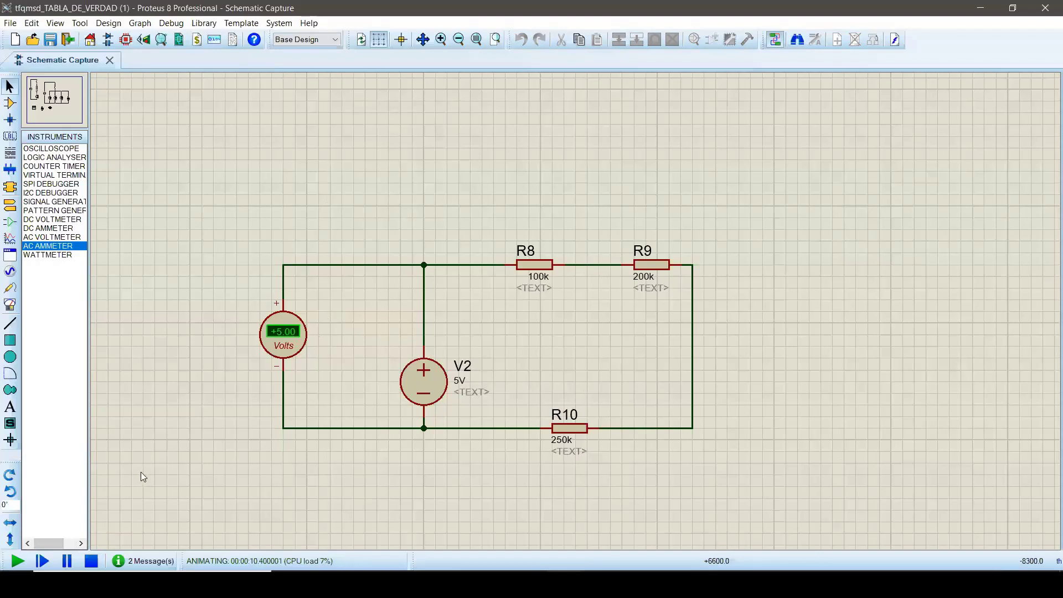
{"action": "left_click", "coordinate": [91, 561]}
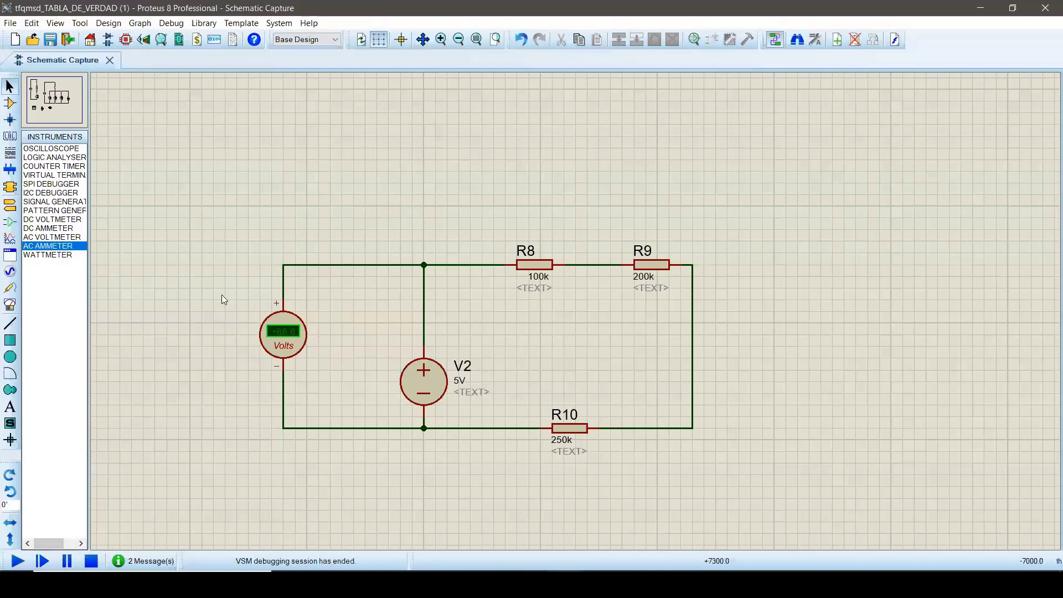
Copy the voltmeter beside V2 three times, placing one copy above R8, one above R9 and one below R10
{"action": "left_click_drag", "start_coordinate": [213, 276], "coordinate": [331, 369]}
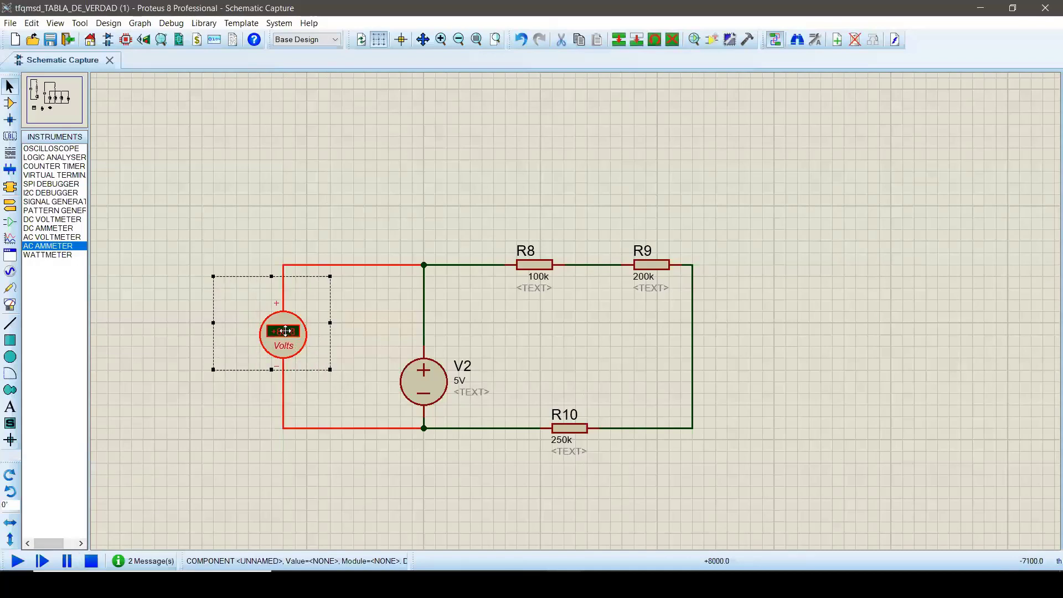
{"action": "right_click", "coordinate": [284, 331]}
{"action": "left_click", "coordinate": [334, 169]}
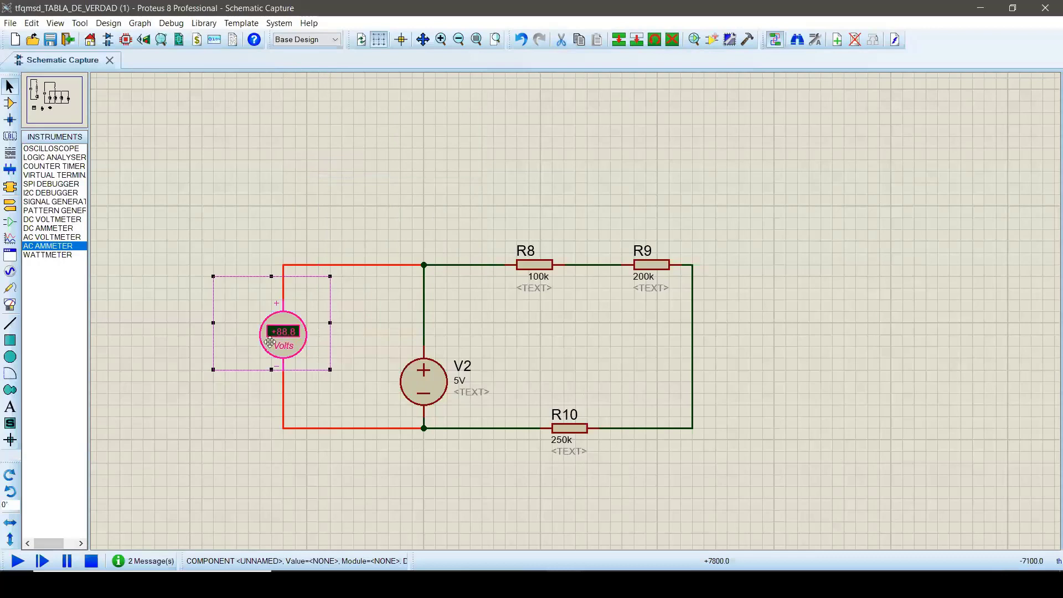
{"action": "right_click", "coordinate": [249, 355]}
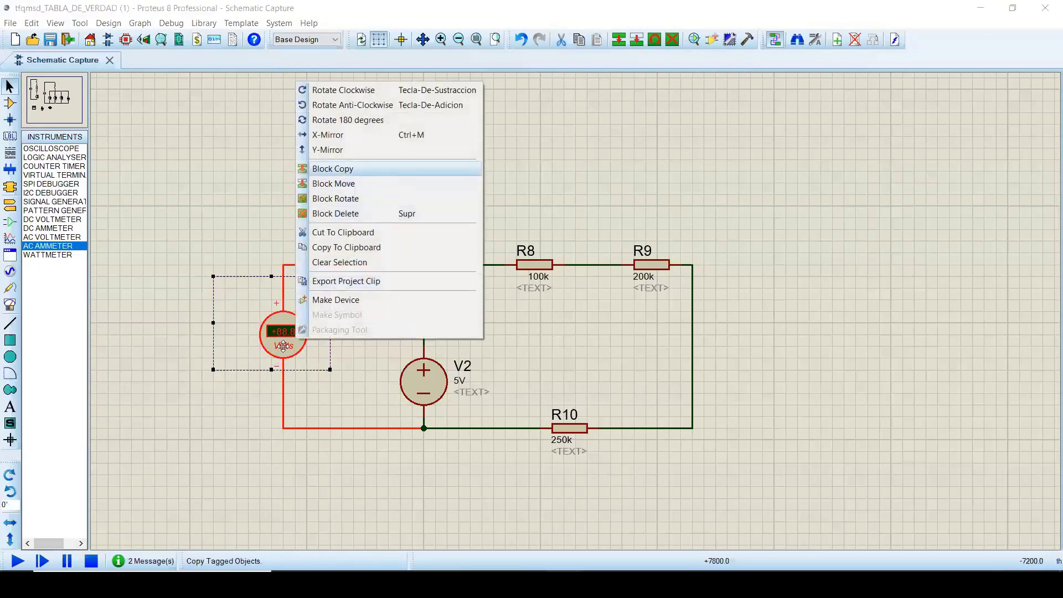
{"action": "left_click", "coordinate": [357, 171]}
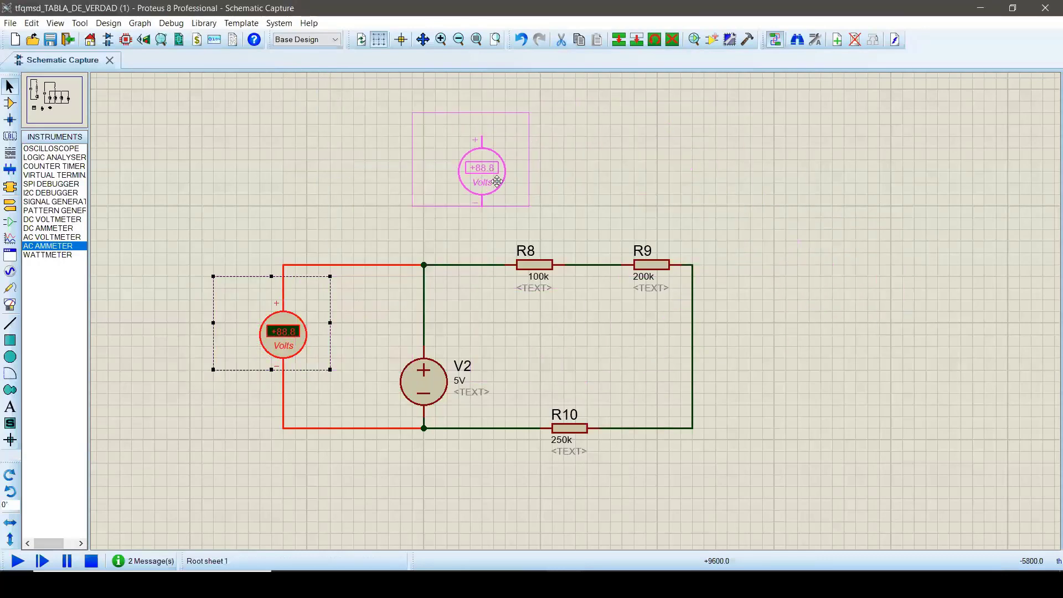
{"action": "left_click", "coordinate": [482, 183]}
{"action": "left_click", "coordinate": [657, 182]}
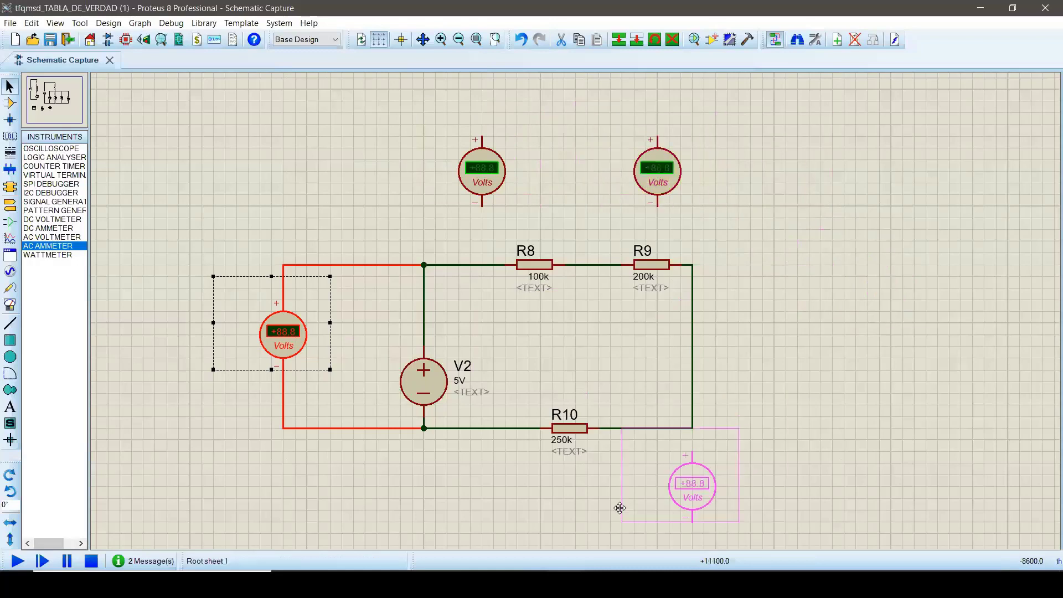
{"action": "left_click", "coordinate": [564, 529]}
{"action": "key", "text": "Escape"}
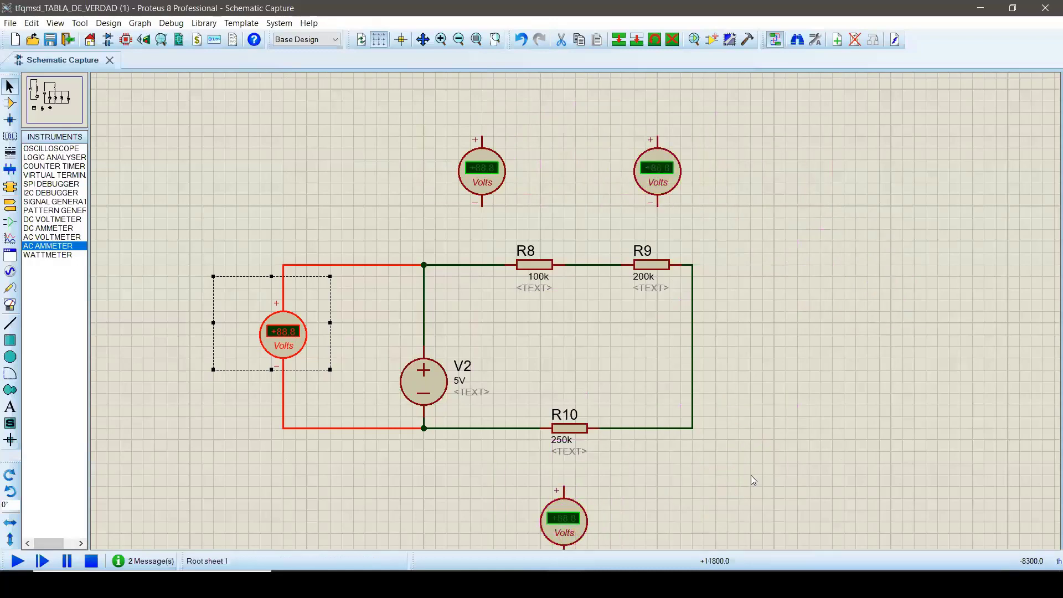
{"action": "left_click", "coordinate": [350, 190]}
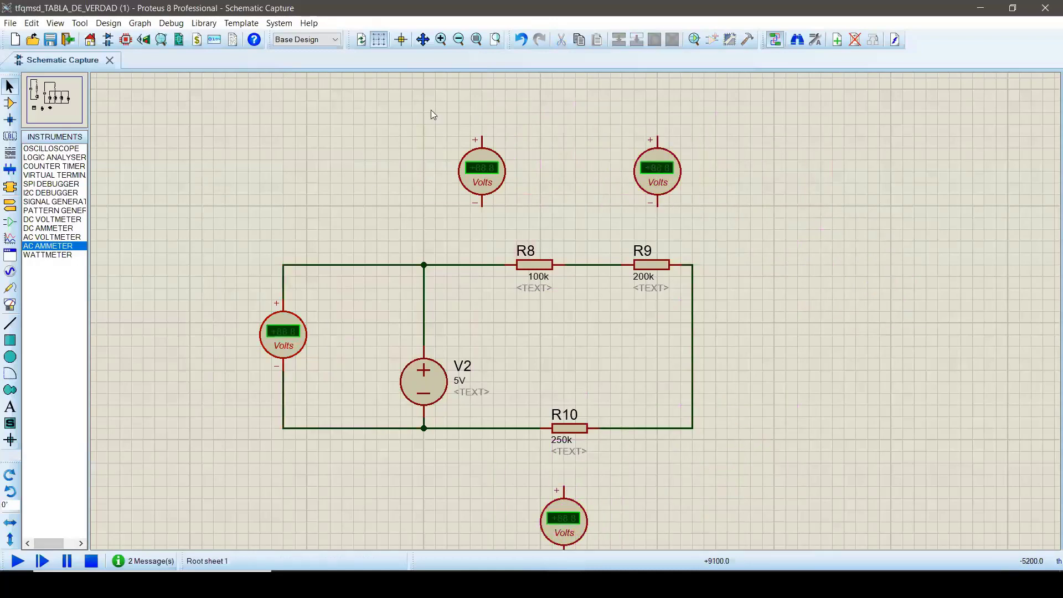
Try rotating the voltmeters above R8 and R9 clockwise, and undo both rotations
{"action": "left_click_drag", "start_coordinate": [447, 124], "coordinate": [541, 229]}
{"action": "key", "text": "KP_Subtract"}
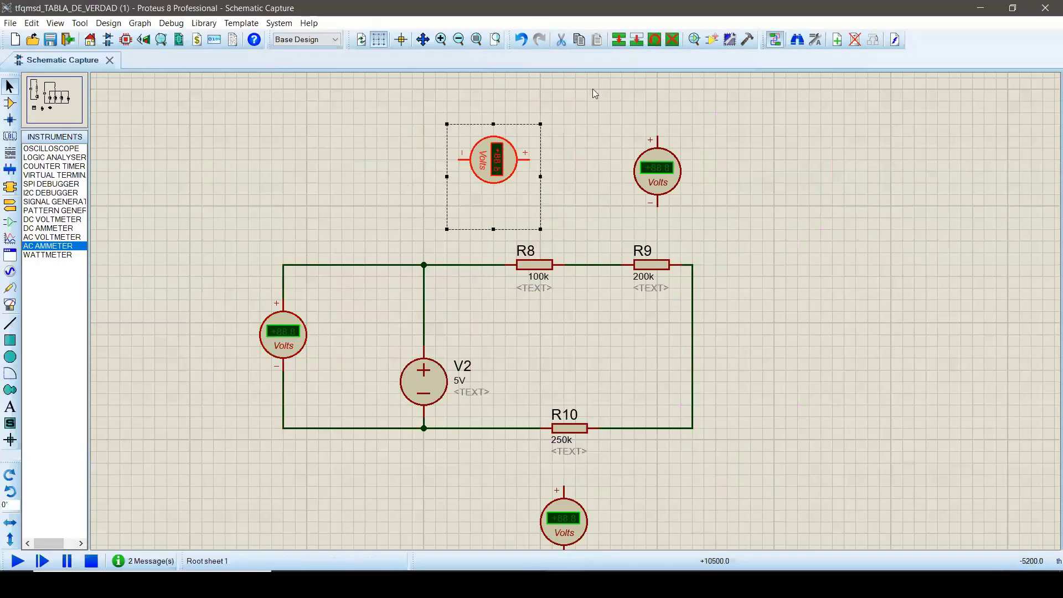
{"action": "left_click_drag", "start_coordinate": [592, 89], "coordinate": [733, 227]}
{"action": "key", "text": "KP_Subtract"}
{"action": "left_click_drag", "start_coordinate": [471, 475], "coordinate": [663, 546]}
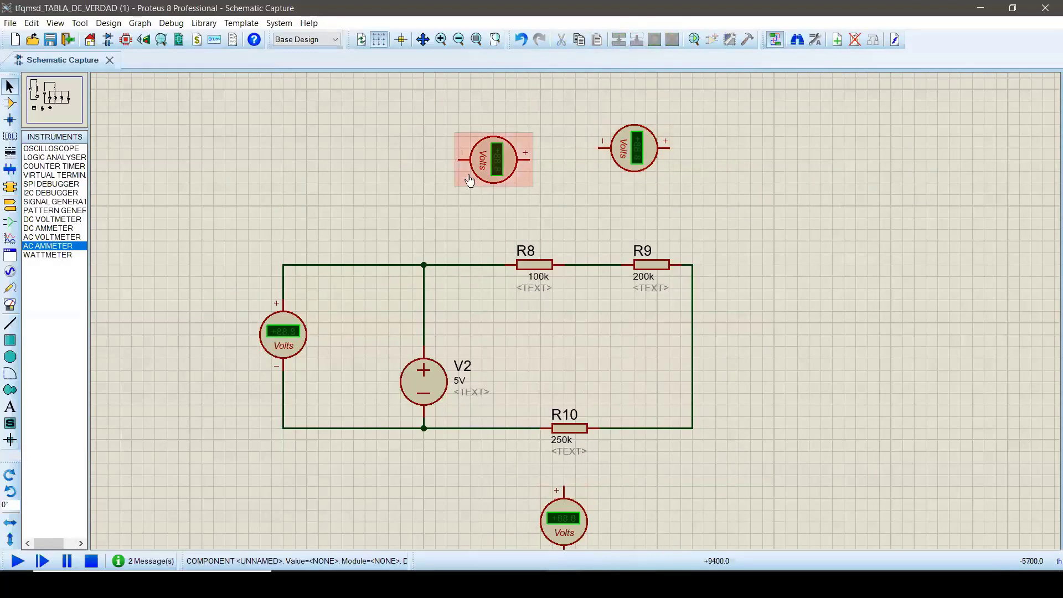
{"action": "key", "text": "ctrl+z"}
{"action": "key", "text": "ctrl+z"}
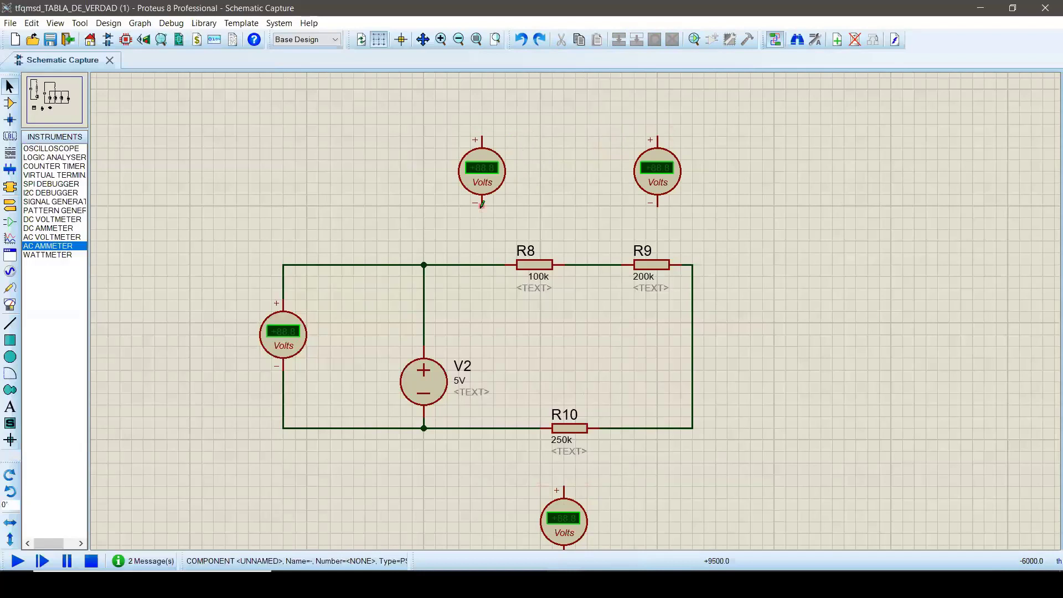
Wire the upper-left voltmeter in parallel with R8, its positive terminal to R8's right end and its negative terminal to R8's left end
{"action": "left_click", "coordinate": [481, 137]}
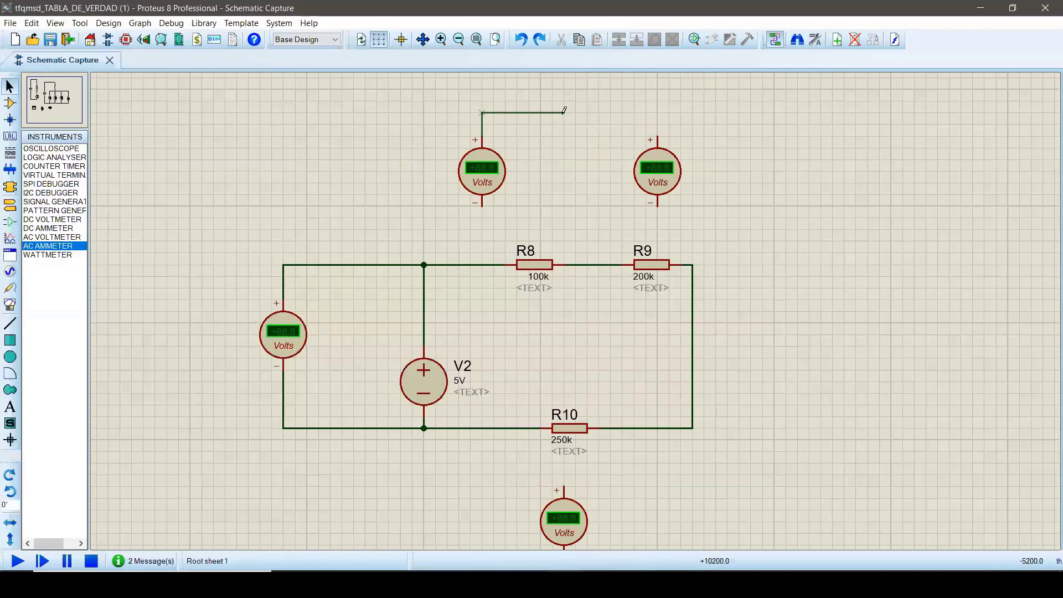
{"action": "left_click", "coordinate": [576, 265]}
{"action": "left_click", "coordinate": [481, 208]}
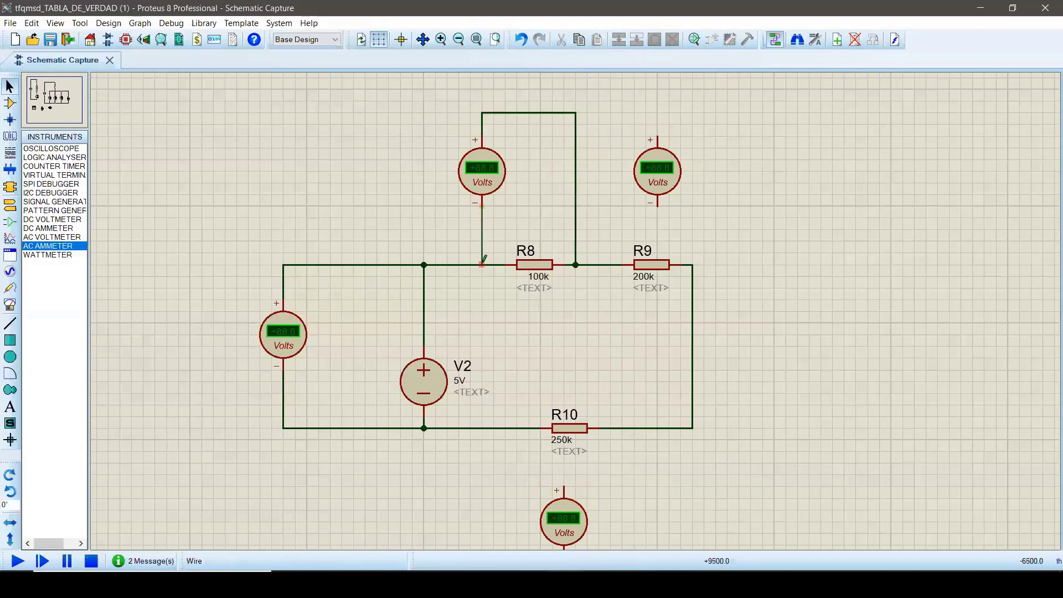
{"action": "left_click", "coordinate": [482, 264]}
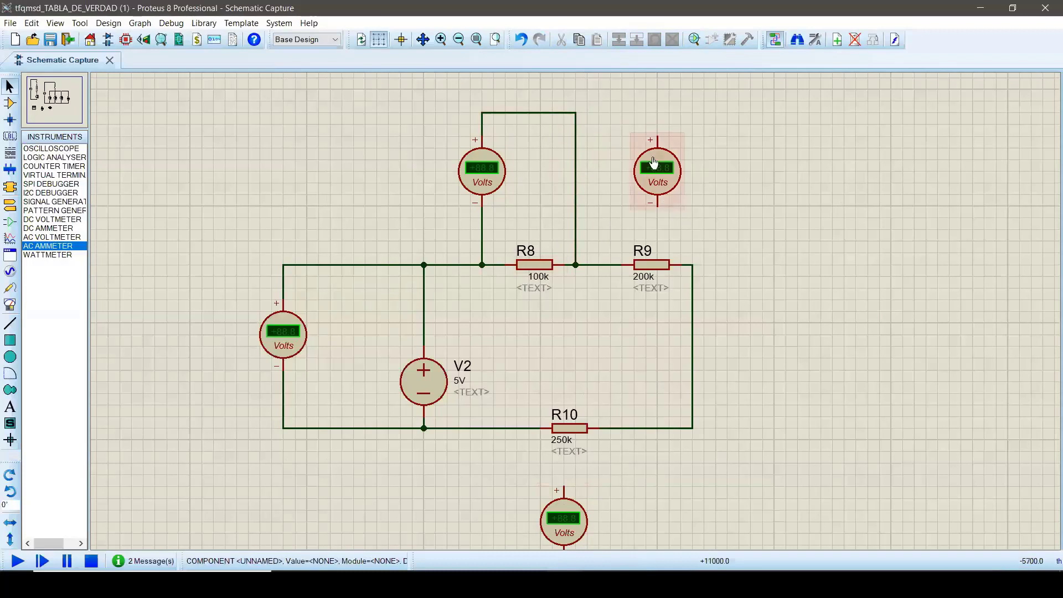
Shift R9's voltmeter left and wire it in parallel with R9, negative terminal to R9's left end and positive terminal to its right end
{"action": "left_click_drag", "start_coordinate": [654, 174], "coordinate": [630, 174]}
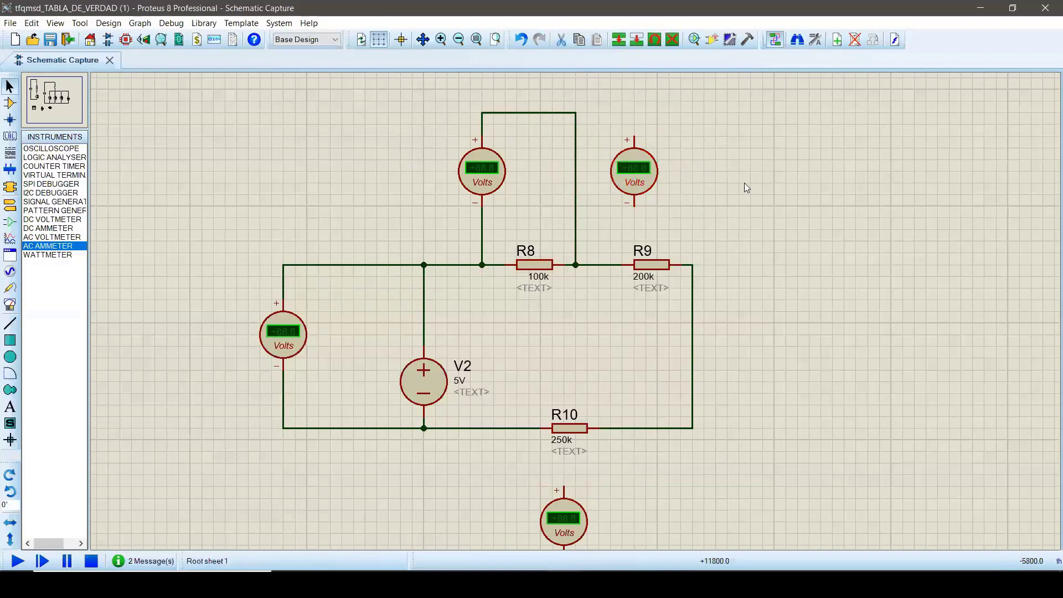
{"action": "left_click", "coordinate": [634, 205]}
{"action": "right_click", "coordinate": [621, 235]}
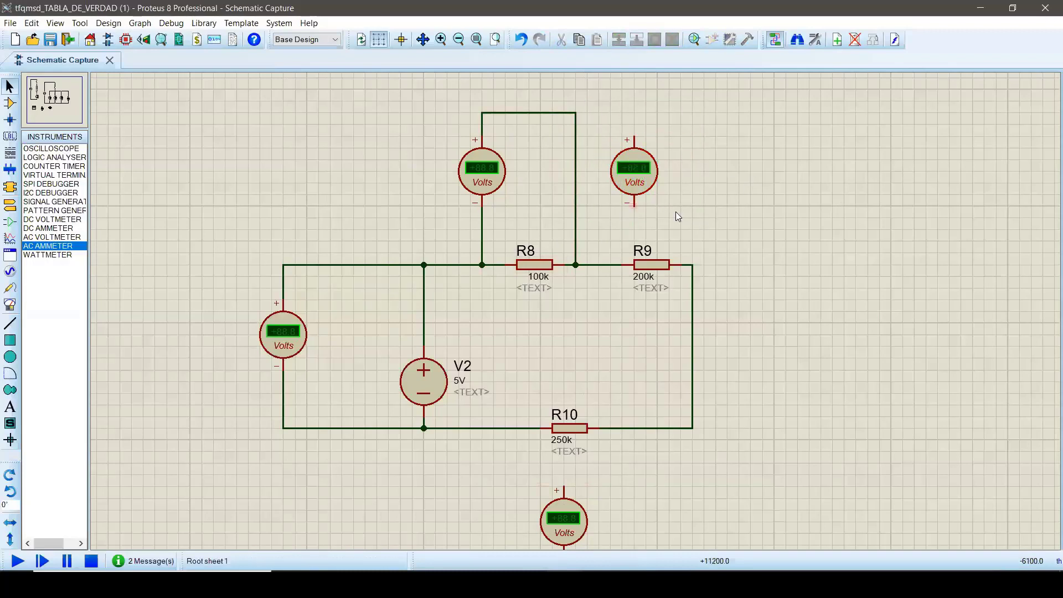
{"action": "left_click_drag", "start_coordinate": [609, 103], "coordinate": [672, 208]}
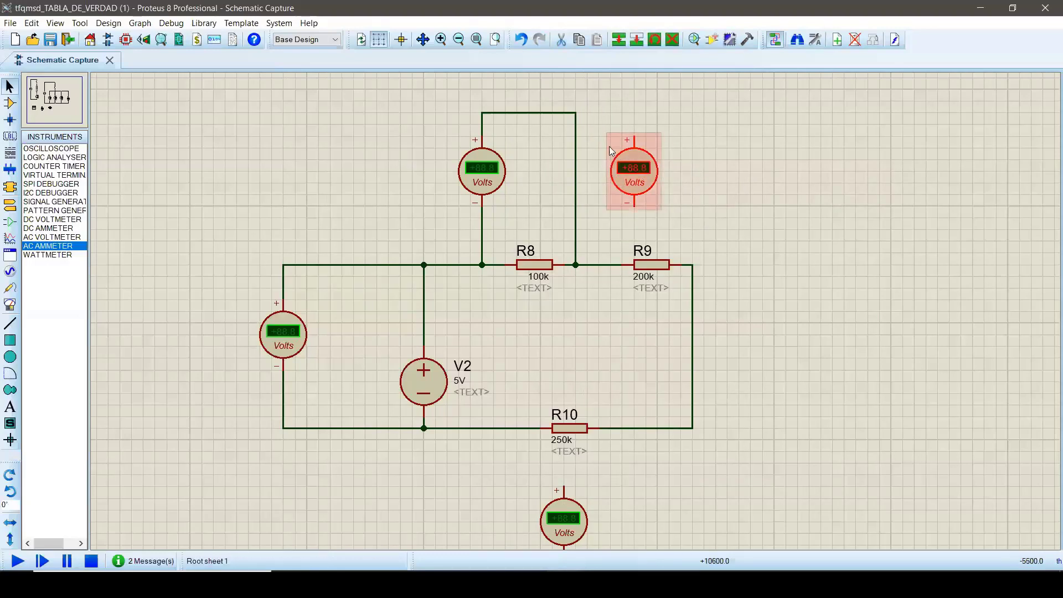
{"action": "left_click_drag", "start_coordinate": [619, 180], "coordinate": [596, 180]}
{"action": "left_click", "coordinate": [619, 204]}
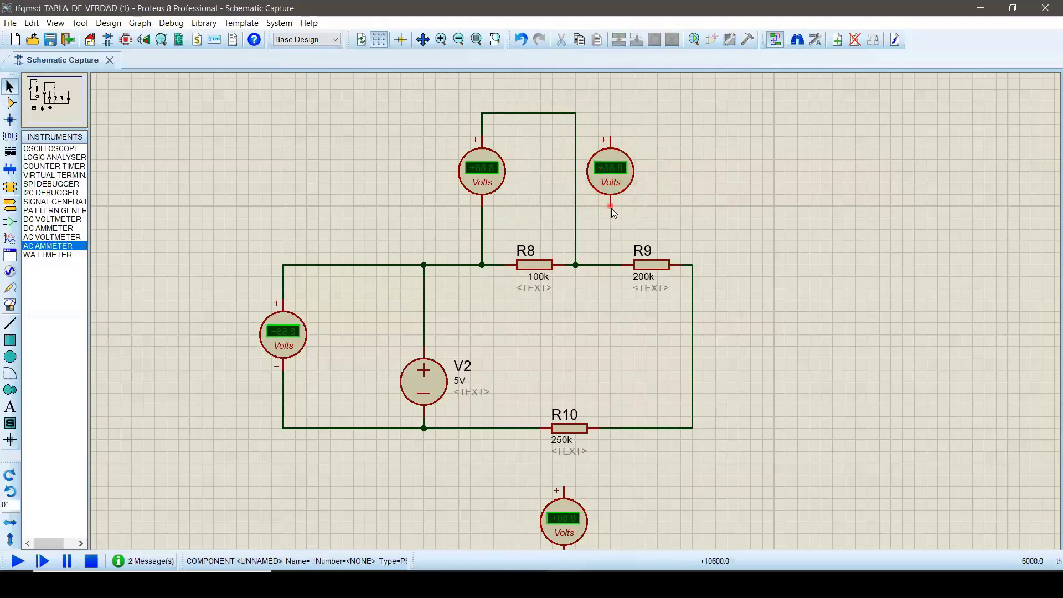
{"action": "left_click", "coordinate": [610, 264]}
{"action": "left_click", "coordinate": [609, 133]}
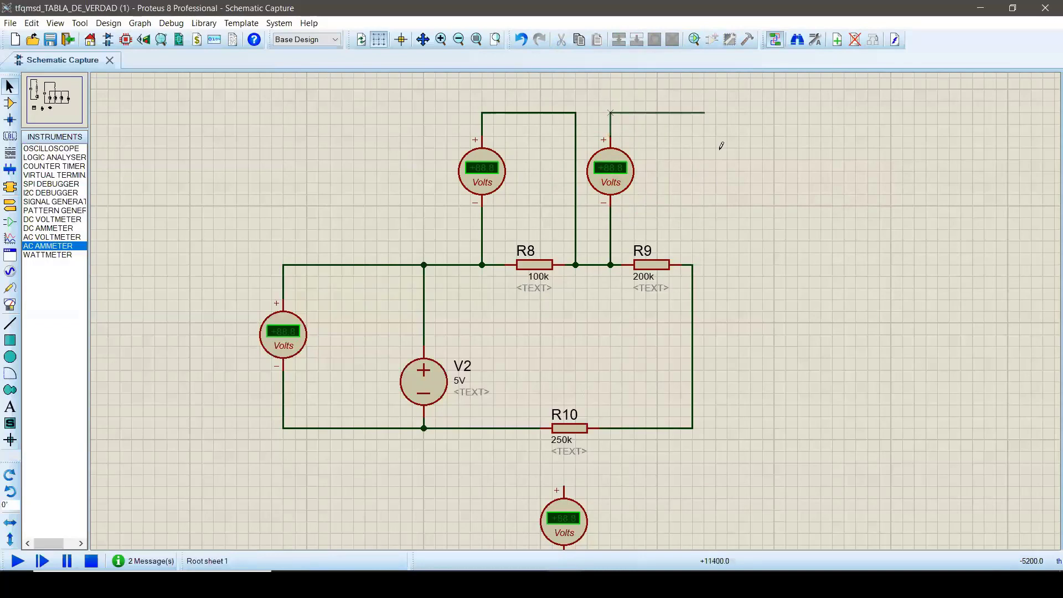
{"action": "left_click", "coordinate": [692, 265]}
Wire the lower voltmeter in parallel with R10, positive terminal to R10's right end and negative terminal to its left end
{"action": "scroll", "coordinate": [576, 312], "scroll_direction": "down", "scroll_amount": 1}
{"action": "scroll", "coordinate": [576, 315], "scroll_direction": "up", "scroll_amount": 1}
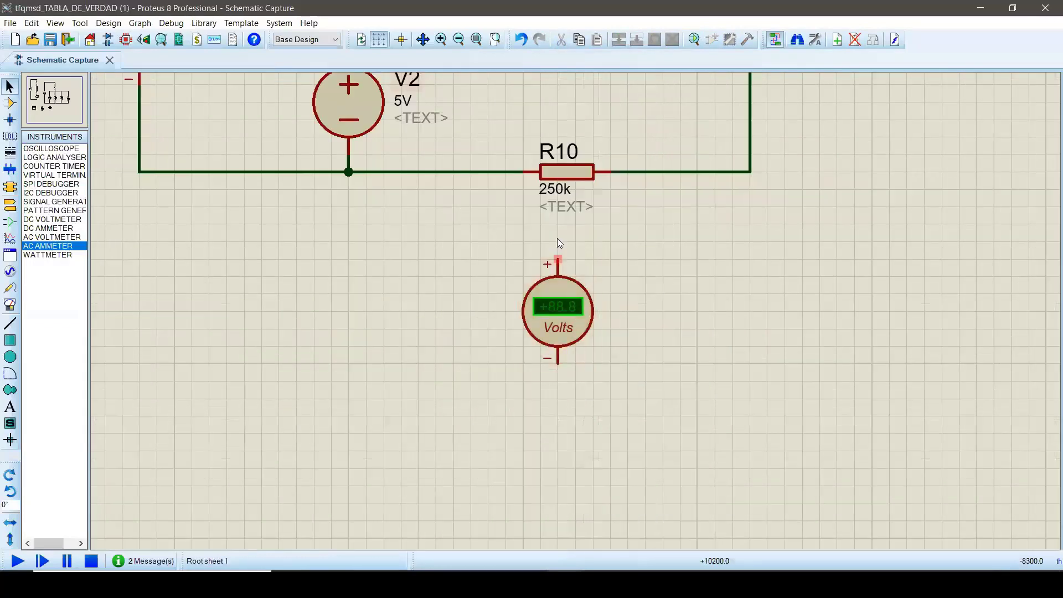
{"action": "scroll", "coordinate": [557, 238], "scroll_direction": "down", "scroll_amount": 2}
{"action": "scroll", "coordinate": [570, 273], "scroll_direction": "up", "scroll_amount": 1}
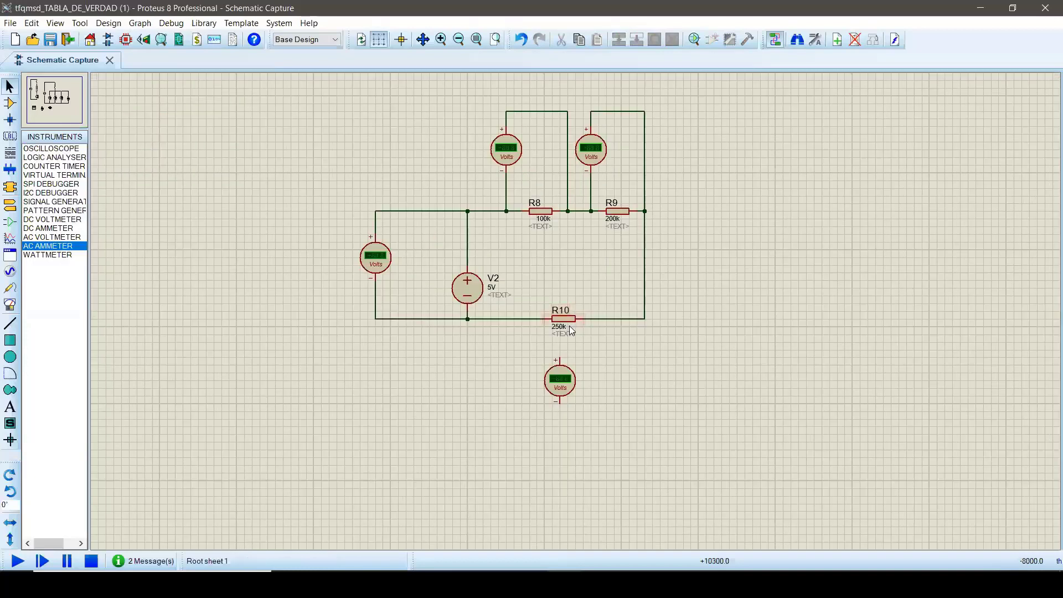
{"action": "left_click", "coordinate": [559, 358]}
{"action": "left_click", "coordinate": [629, 319]}
{"action": "left_click", "coordinate": [560, 403]}
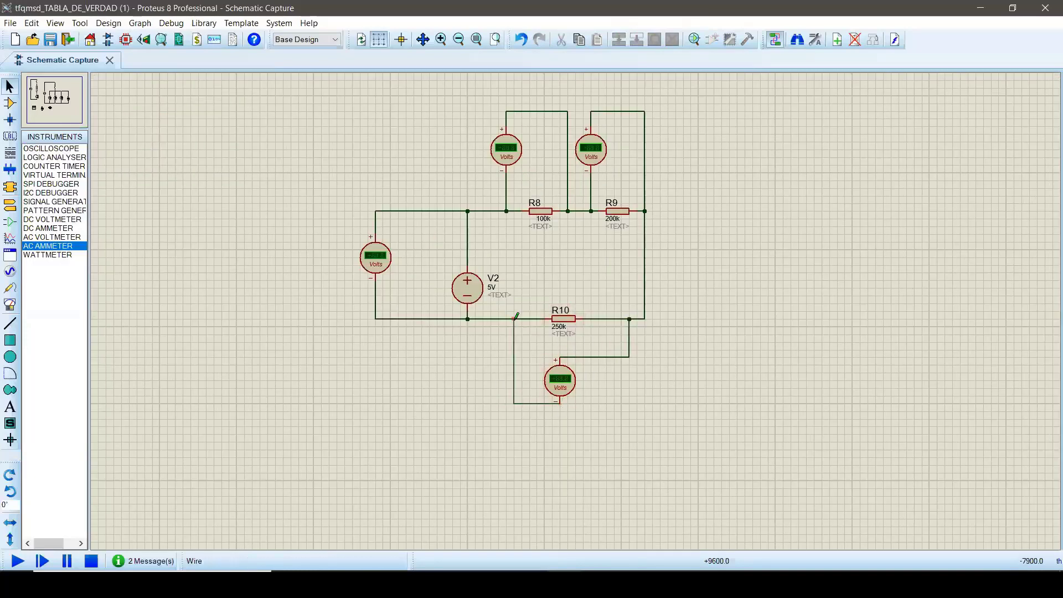
{"action": "left_click", "coordinate": [514, 319]}
Run the simulation, read the voltages across V2, R8, R9 and R10, and stop it
{"action": "left_click", "coordinate": [567, 190]}
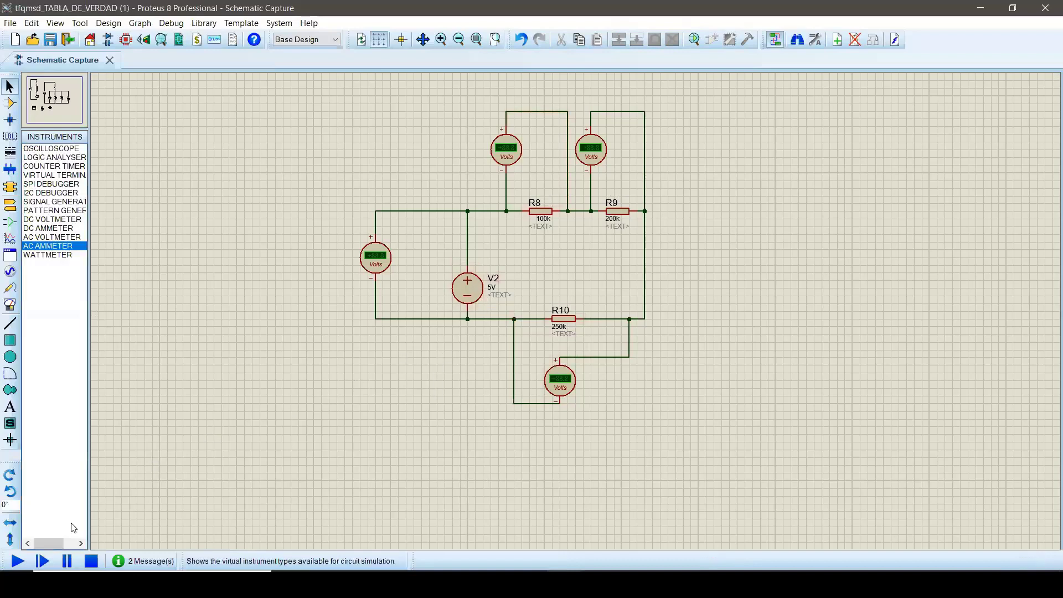
{"action": "left_click", "coordinate": [18, 562]}
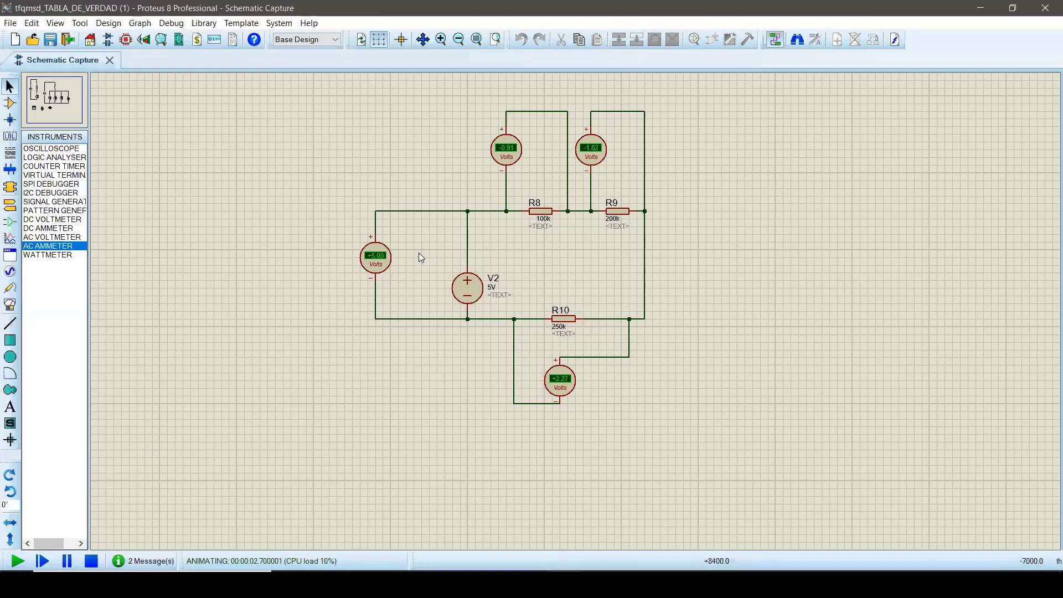
{"action": "scroll", "coordinate": [575, 311], "scroll_direction": "up", "scroll_amount": 1}
{"action": "scroll", "coordinate": [547, 429], "scroll_direction": "down", "scroll_amount": 1}
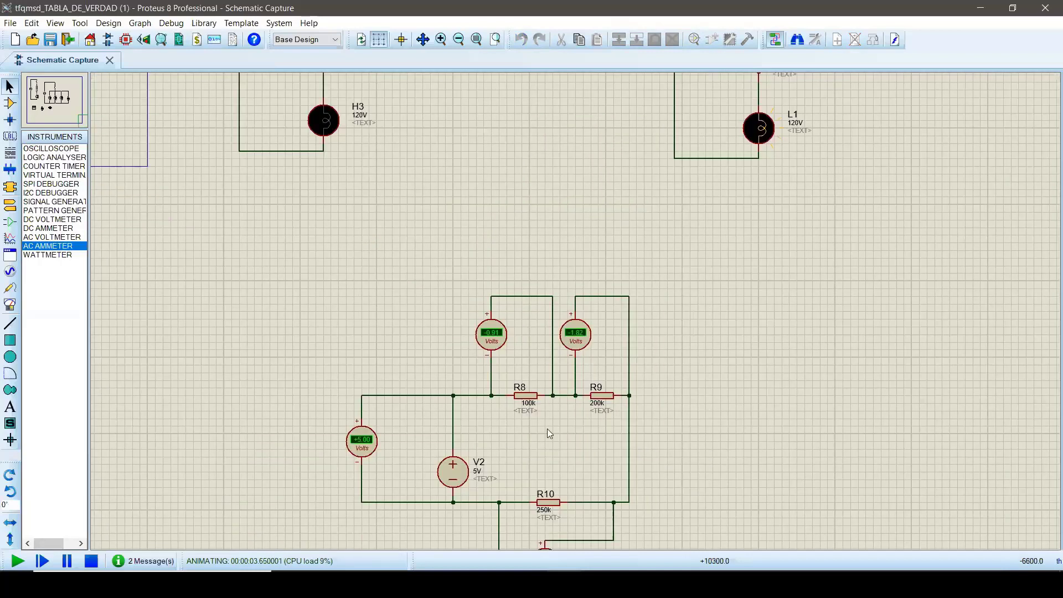
{"action": "scroll", "coordinate": [554, 437], "scroll_direction": "up", "scroll_amount": 1}
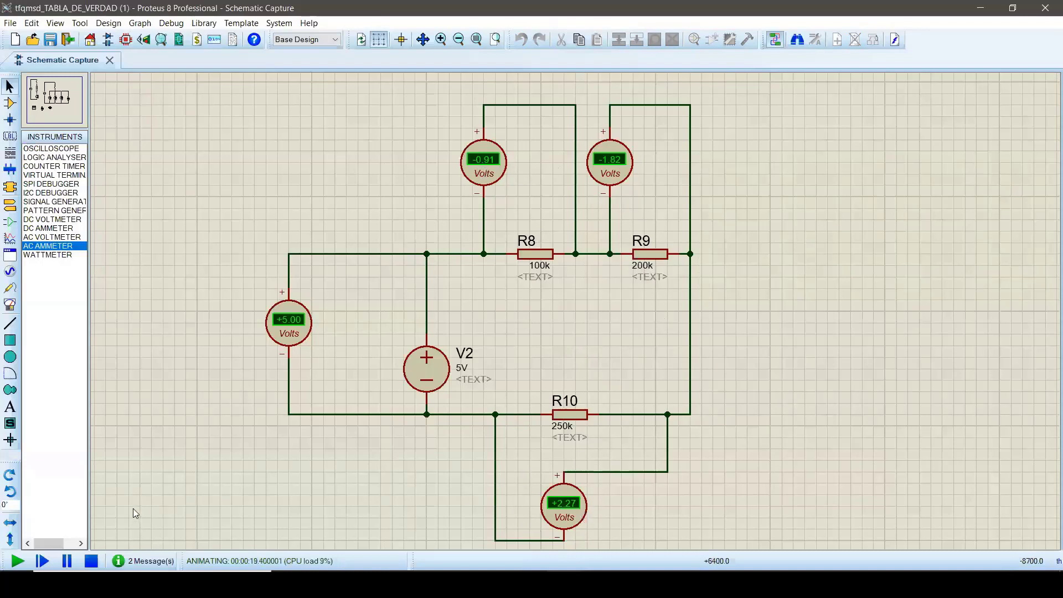
{"action": "left_click", "coordinate": [92, 561]}
Delete the wires connecting the two upper voltmeters to R8 and R9
{"action": "left_click", "coordinate": [533, 105]}
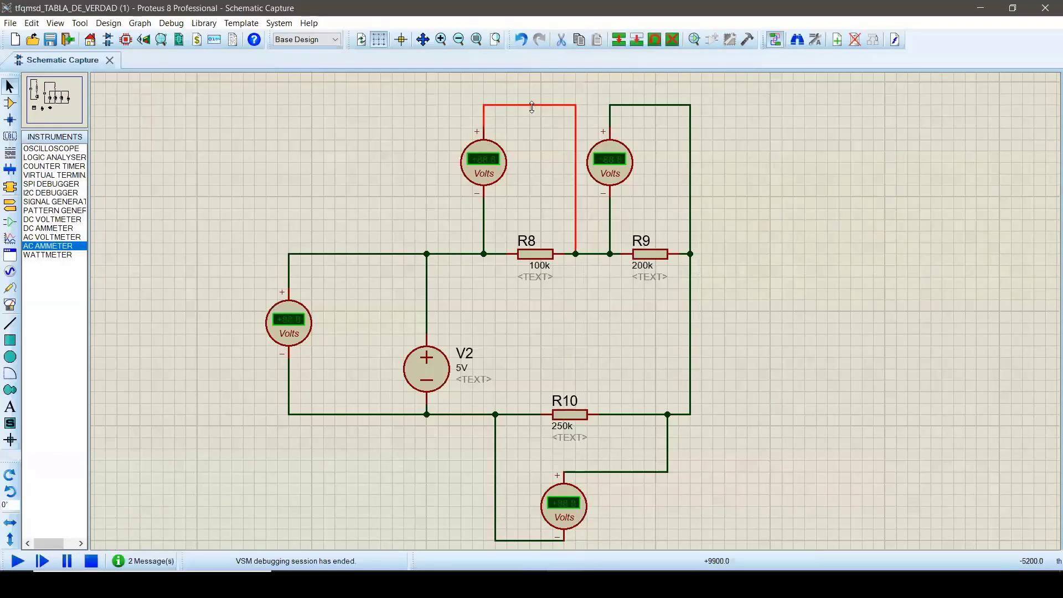
{"action": "key", "text": "Delete"}
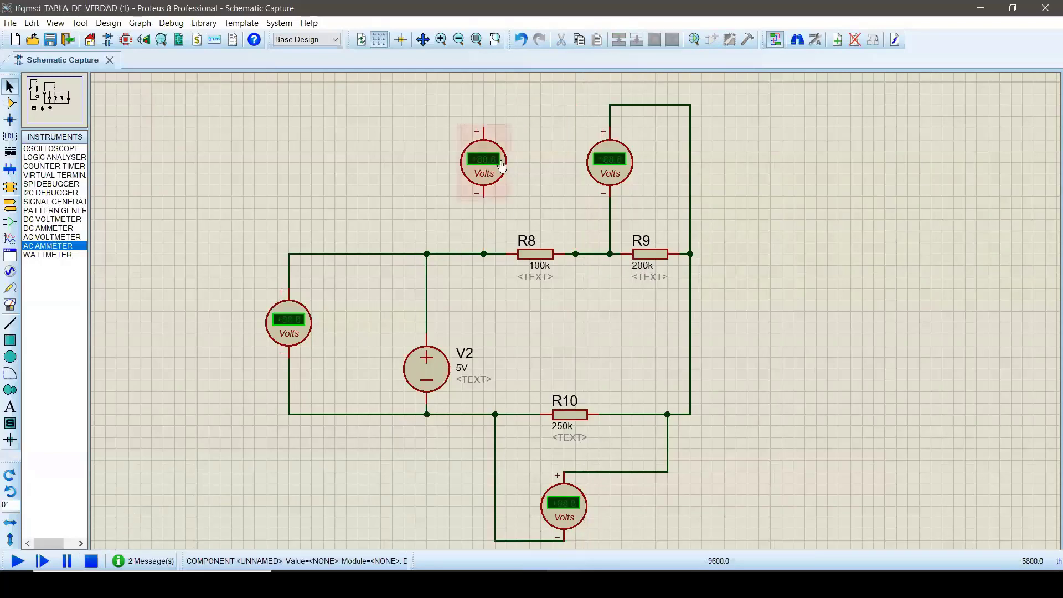
{"action": "left_click", "coordinate": [610, 213]}
{"action": "key", "text": "Delete"}
{"action": "left_click", "coordinate": [670, 106]}
{"action": "key", "text": "Delete"}
Move the two disconnected voltmeters to the right, one just above R8 and the other above R9's right end
{"action": "left_click_drag", "start_coordinate": [656, 117], "coordinate": [564, 209]}
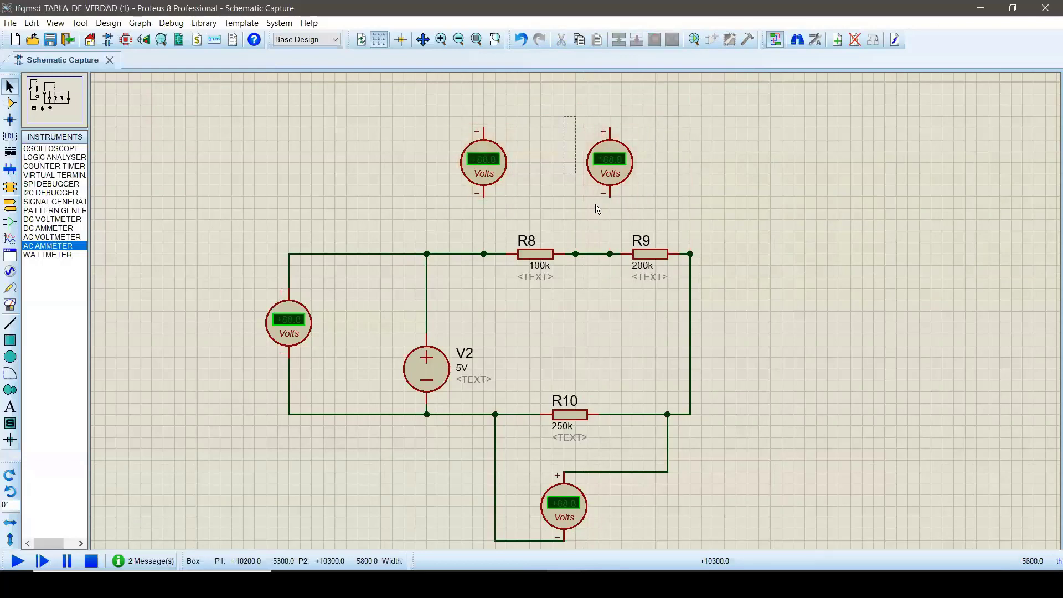
{"action": "left_click_drag", "start_coordinate": [638, 192], "coordinate": [730, 192]}
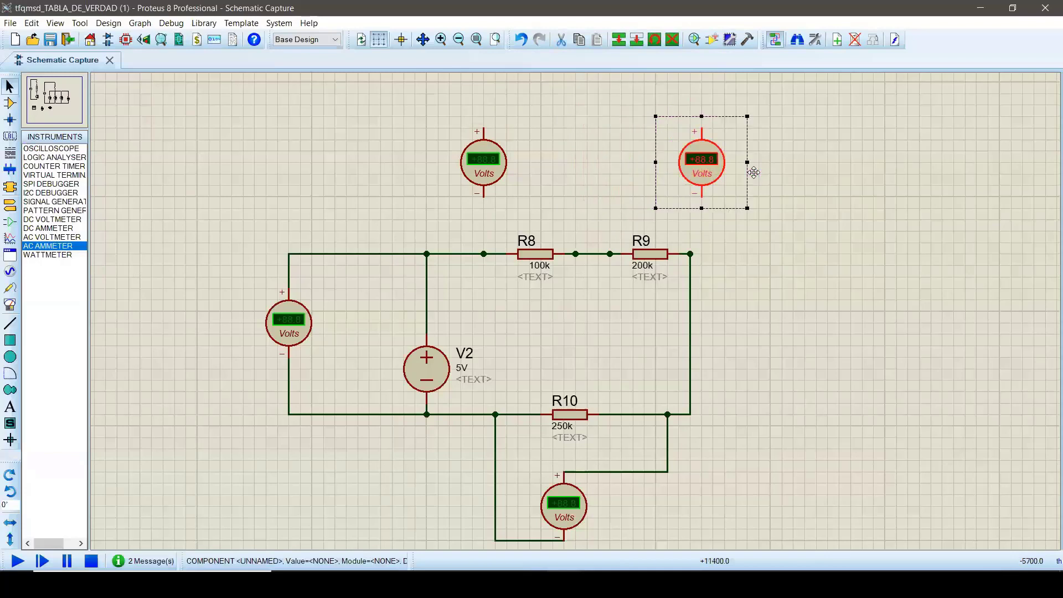
{"action": "left_click", "coordinate": [434, 129]}
{"action": "left_click_drag", "start_coordinate": [427, 104], "coordinate": [579, 187]}
{"action": "left_click", "coordinate": [598, 107]}
Wire R8's voltmeter in parallel with matching polarity, positive terminal to R8's left junction and negative terminal to its right junction
{"action": "left_click", "coordinate": [553, 139]}
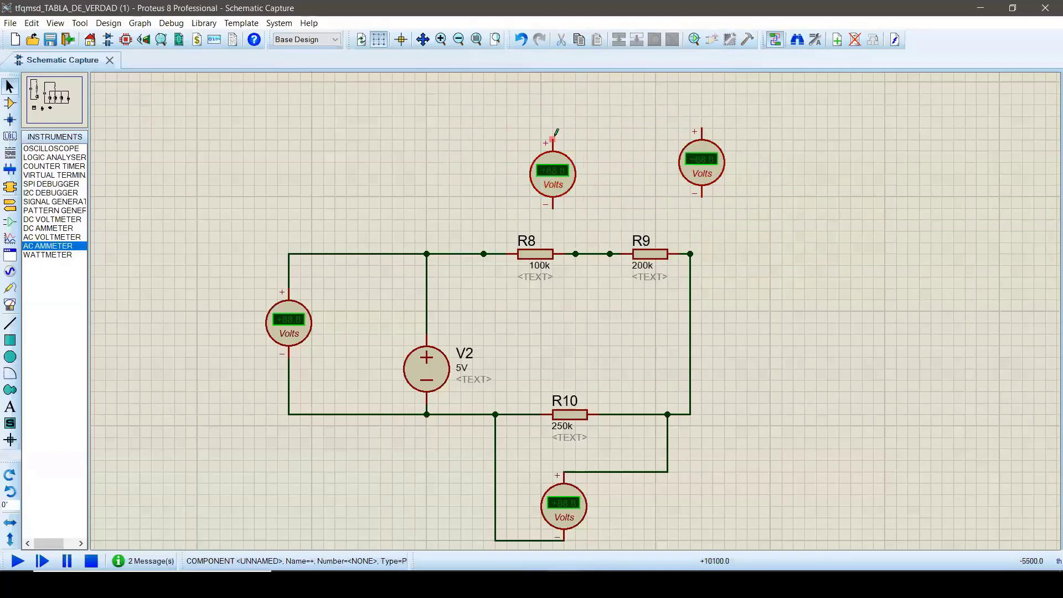
{"action": "left_click", "coordinate": [484, 254]}
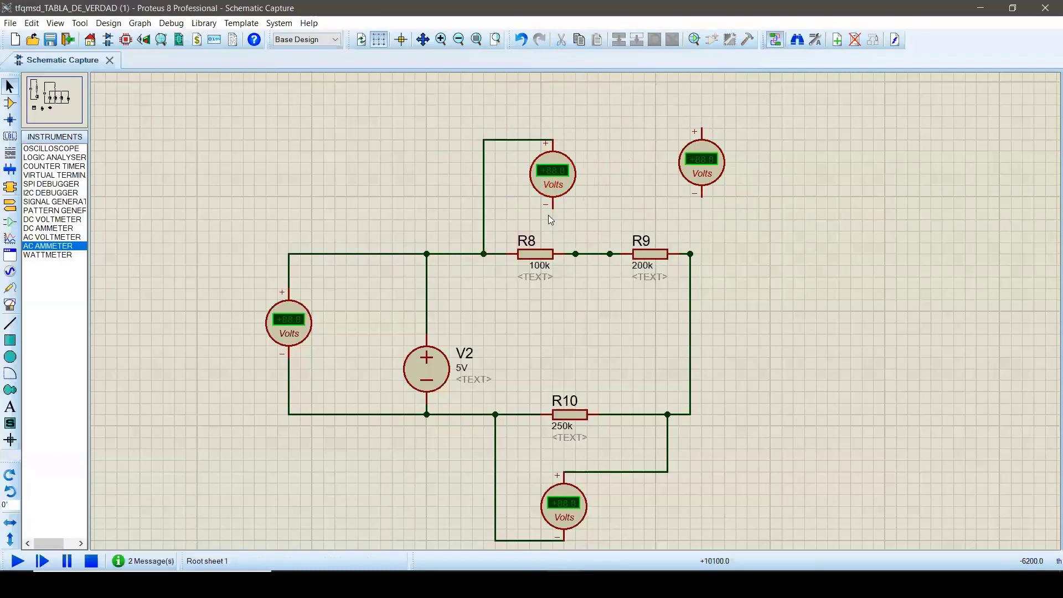
{"action": "left_click", "coordinate": [554, 206]}
{"action": "left_click", "coordinate": [576, 253]}
Wire R9's voltmeter in parallel, positive terminal to R9's left junction and negative terminal to its right junction
{"action": "left_click", "coordinate": [702, 128]}
{"action": "left_click", "coordinate": [609, 254]}
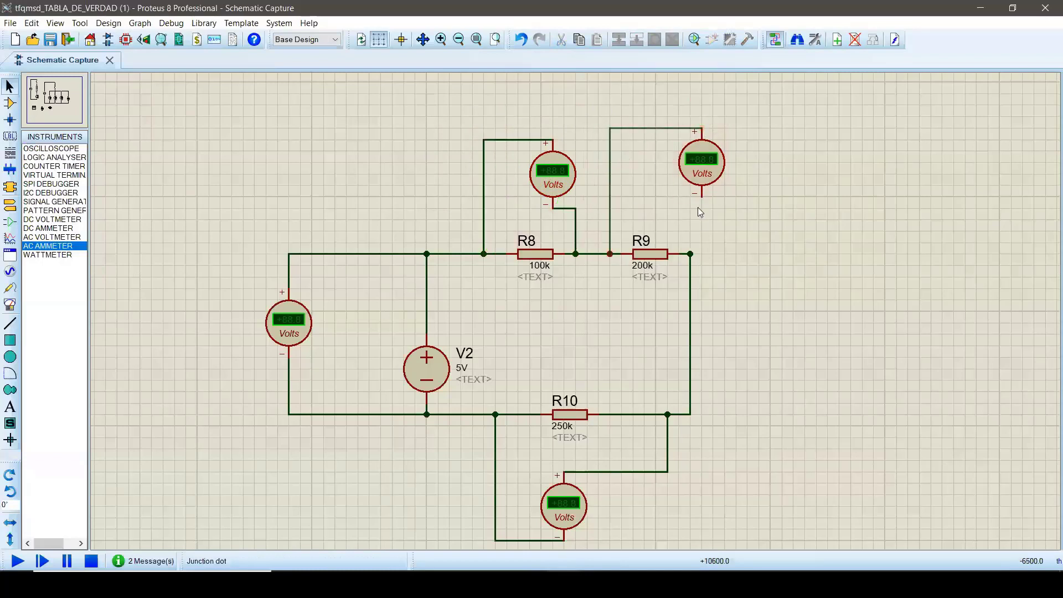
{"action": "left_click", "coordinate": [702, 194]}
{"action": "left_click", "coordinate": [690, 254]}
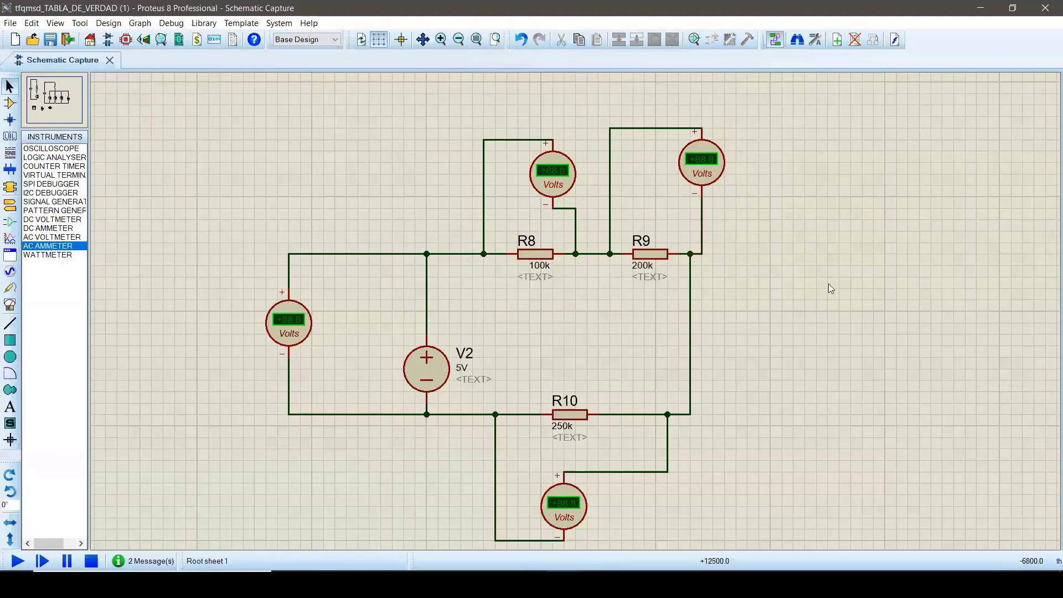
Run the simulation to check the voltage readings and polarity with the rewired voltmeters, and stop it
{"action": "left_click", "coordinate": [17, 561]}
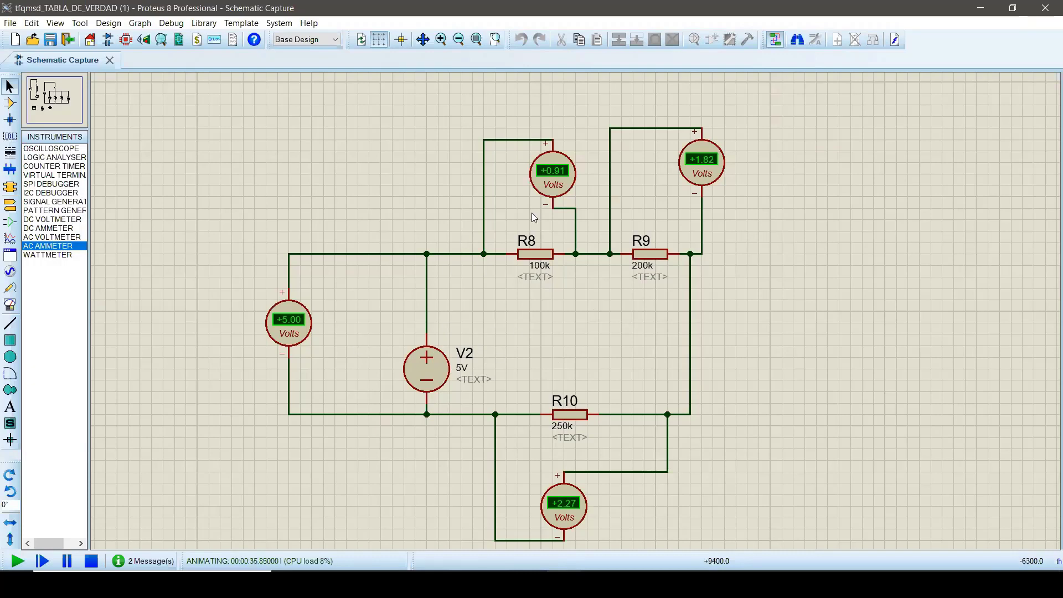
{"action": "left_click", "coordinate": [91, 561]}
Delete both wires that connect R10's voltmeter to the circuit
{"action": "left_click", "coordinate": [494, 442]}
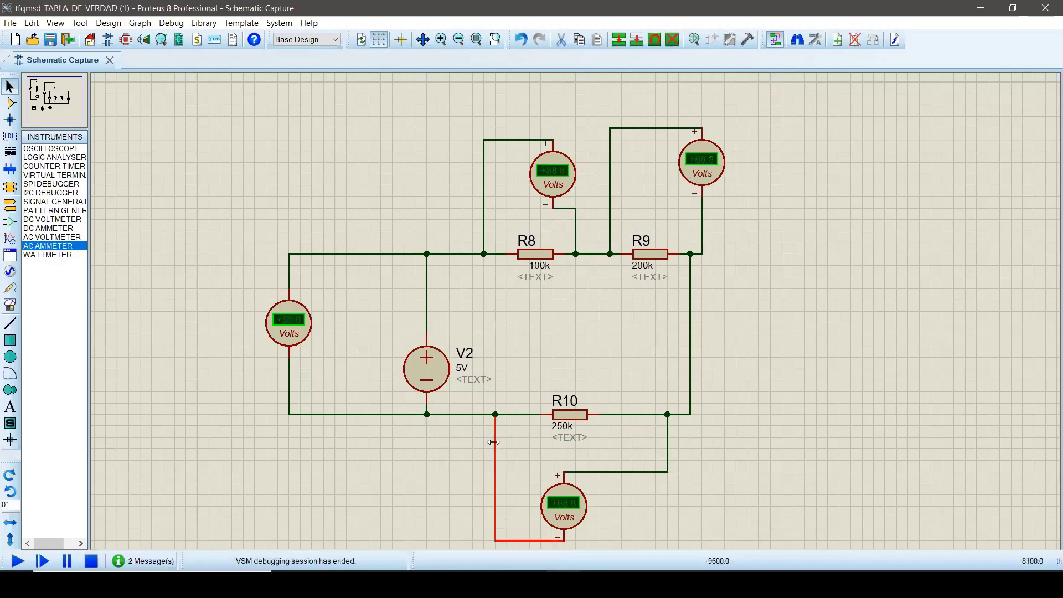
{"action": "key", "text": "Delete"}
{"action": "left_click", "coordinate": [631, 472]}
{"action": "key", "text": "Delete"}
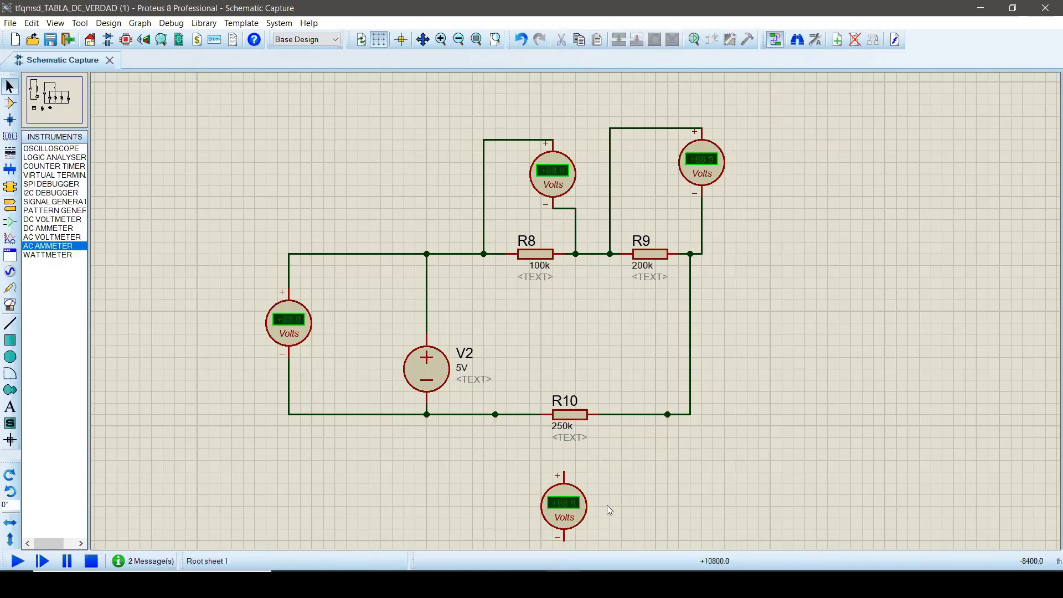
Wire R10's voltmeter with reversed polarity, negative terminal to R10's right junction and positive to its left junction, and briefly run the simulation
{"action": "left_click", "coordinate": [564, 540]}
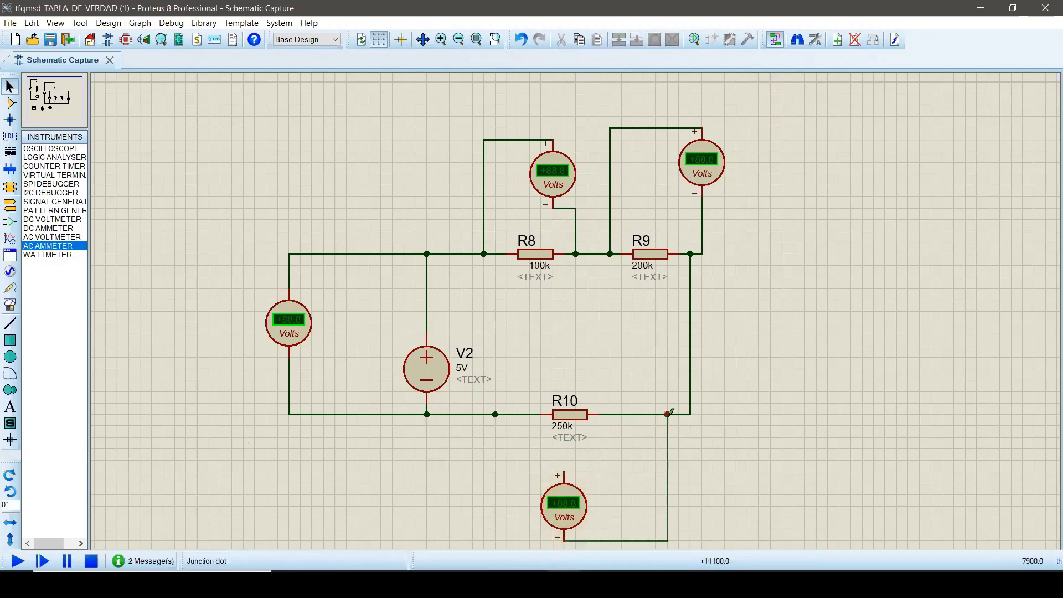
{"action": "left_click", "coordinate": [667, 414]}
{"action": "left_click", "coordinate": [564, 472]}
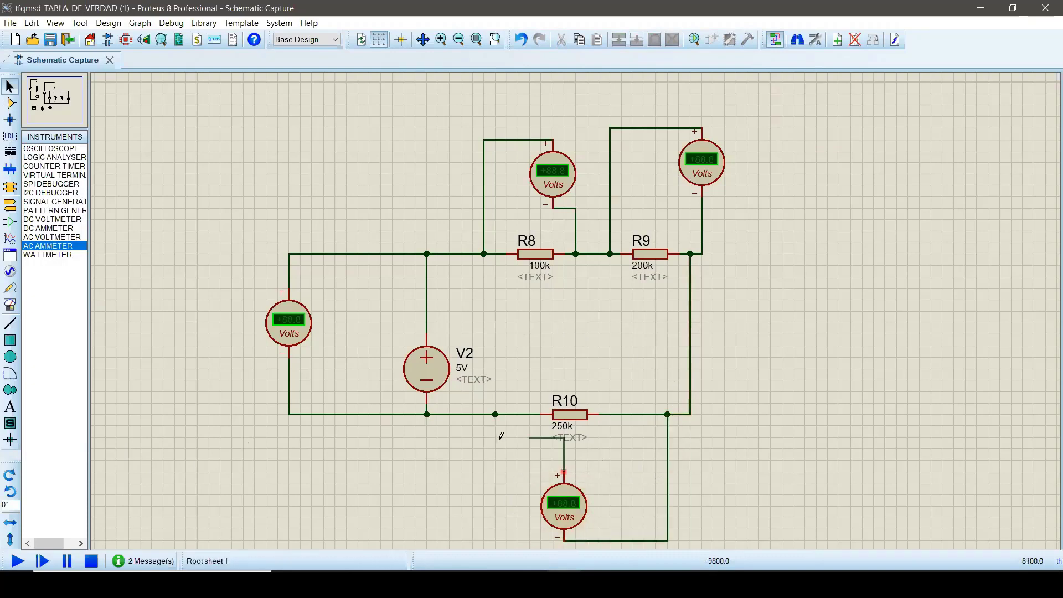
{"action": "left_click", "coordinate": [495, 414]}
{"action": "left_click", "coordinate": [17, 563]}
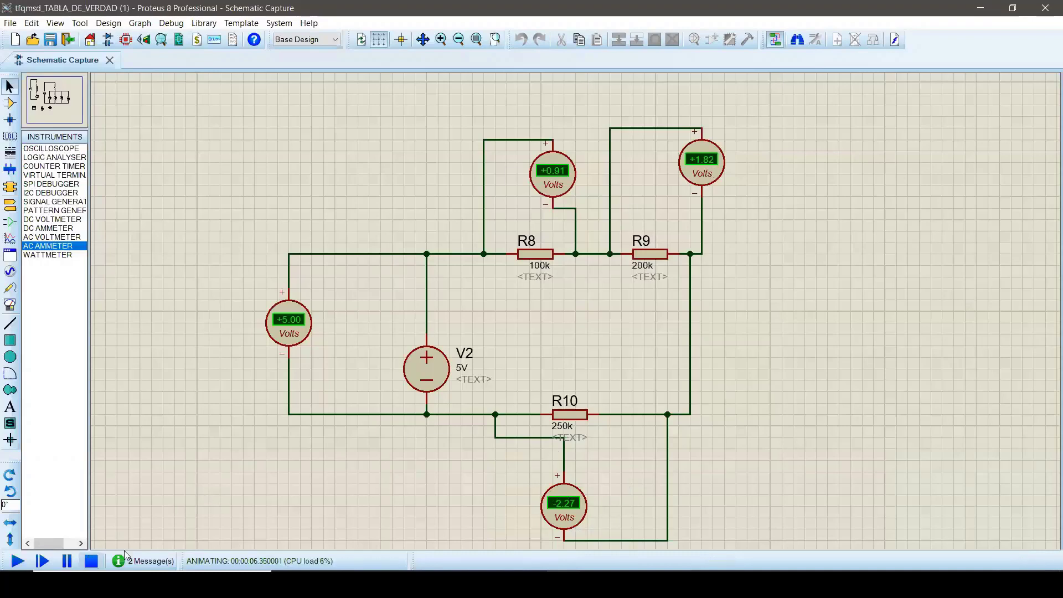
{"action": "left_click", "coordinate": [92, 561]}
Remove the two reversed-polarity wires from R10's voltmeter
{"action": "left_click", "coordinate": [511, 438]}
{"action": "key", "text": "Delete"}
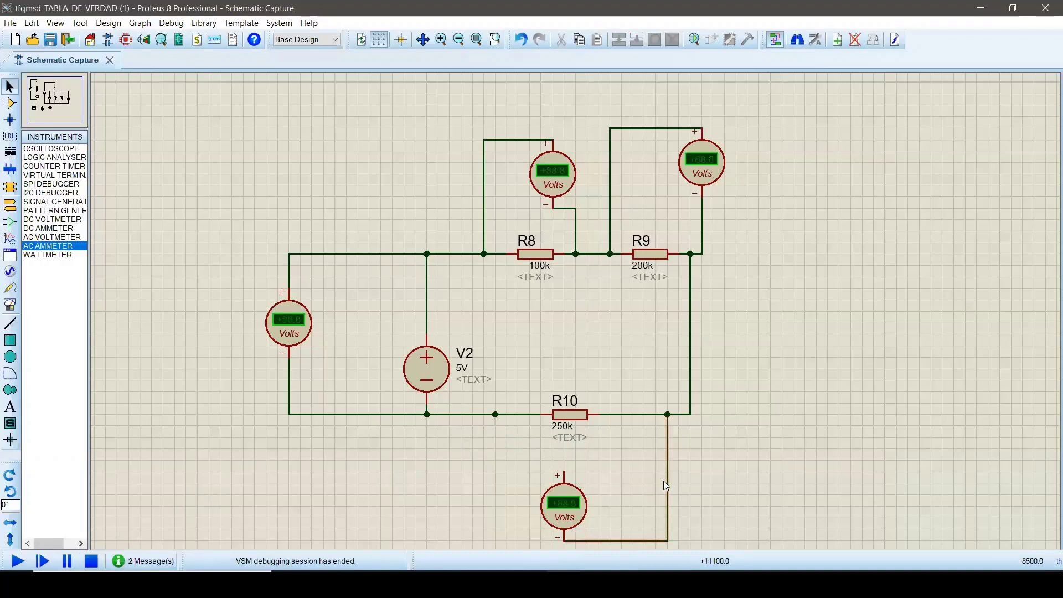
{"action": "left_click", "coordinate": [667, 486]}
{"action": "key", "text": "Delete"}
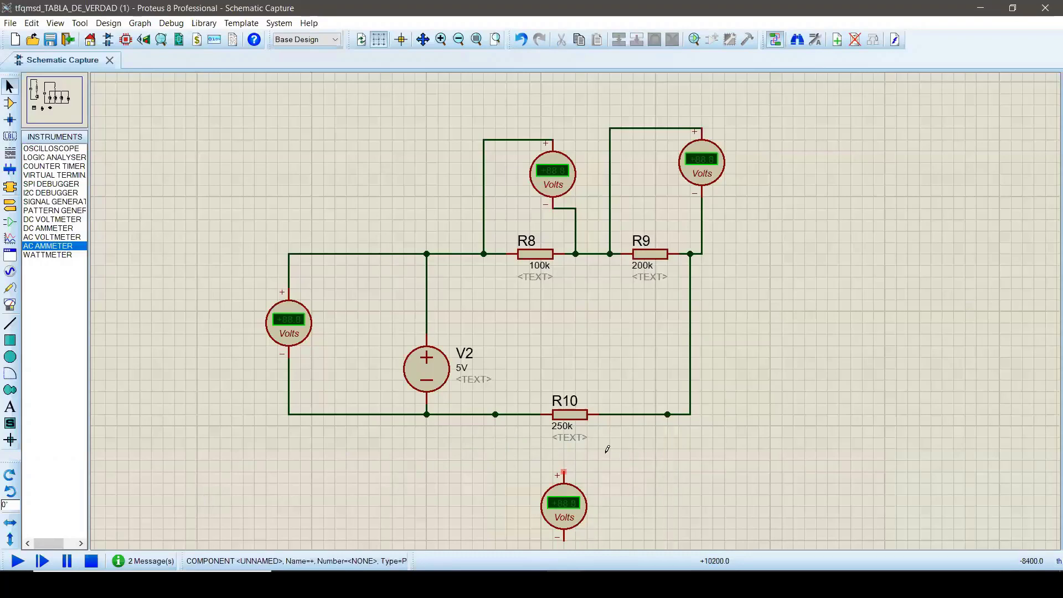
Wire R10's voltmeter in parallel, positive terminal to R10's right junction and negative to its left junction, and briefly run the simulation
{"action": "left_click", "coordinate": [563, 472]}
{"action": "left_click", "coordinate": [668, 414]}
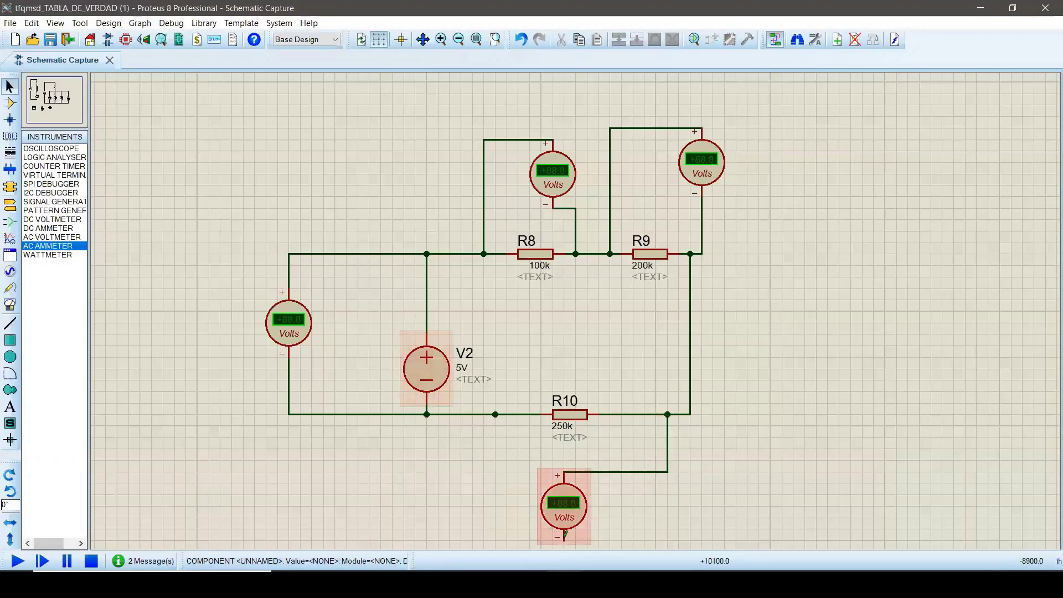
{"action": "left_click", "coordinate": [564, 537]}
{"action": "left_click", "coordinate": [495, 414]}
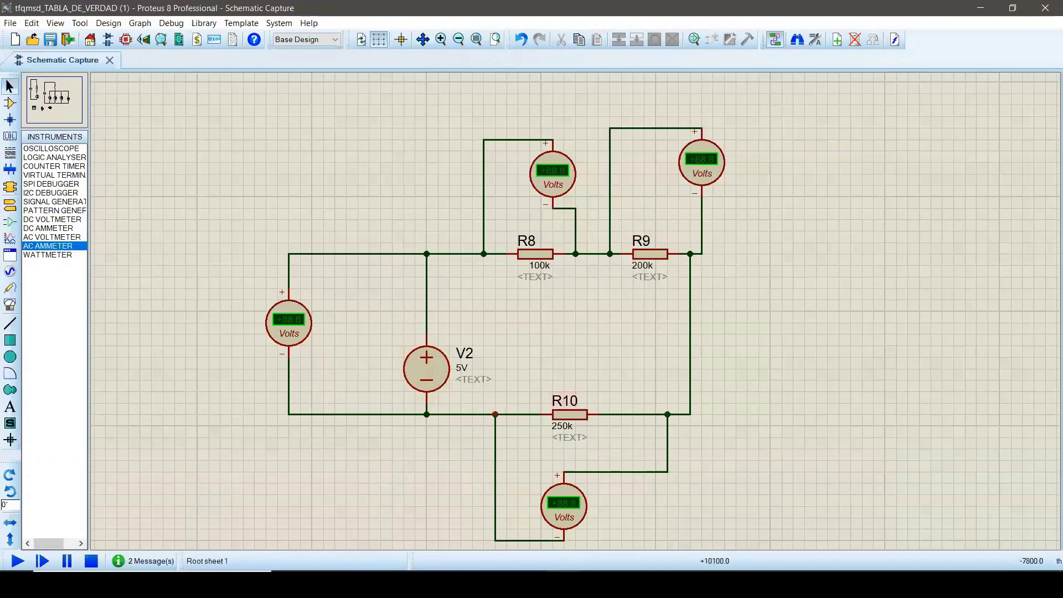
{"action": "key", "text": "F12"}
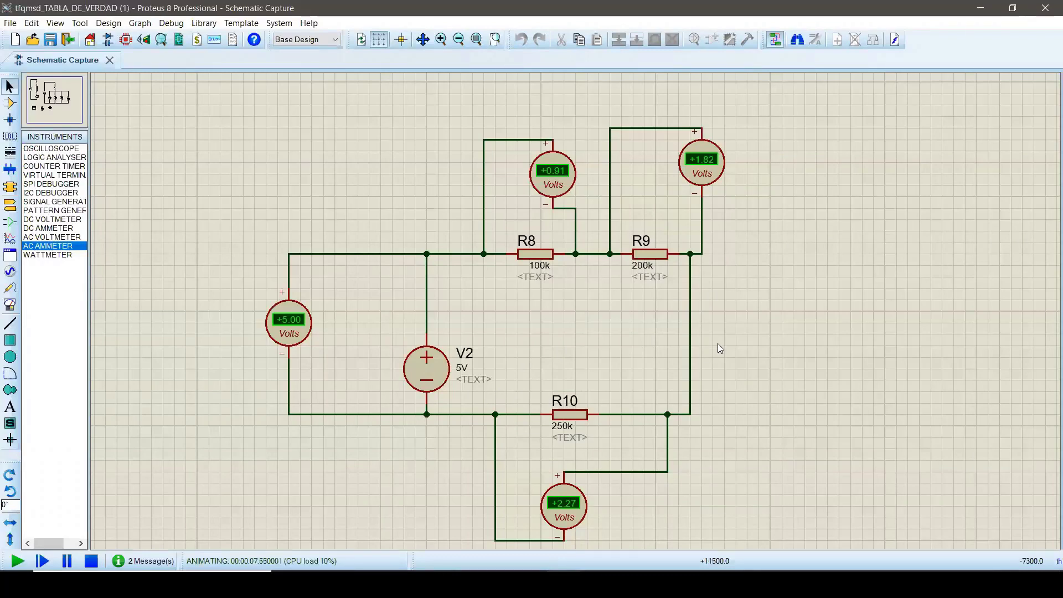
{"action": "left_click", "coordinate": [91, 562]}
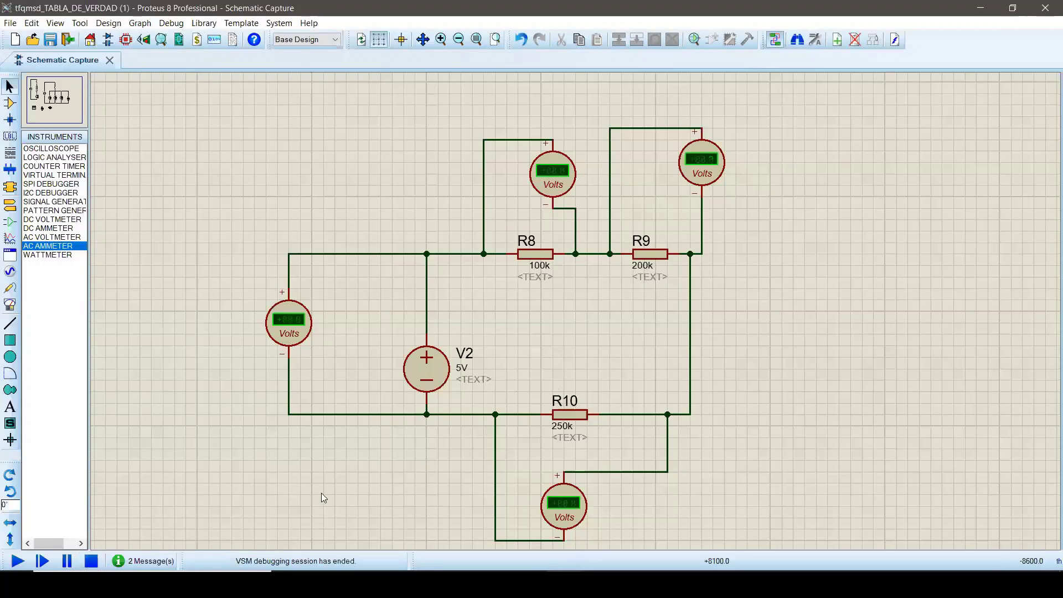
Place a DC ammeter in the empty area to the right of the series circuit
{"action": "scroll", "coordinate": [325, 490], "scroll_direction": "down", "scroll_amount": 1}
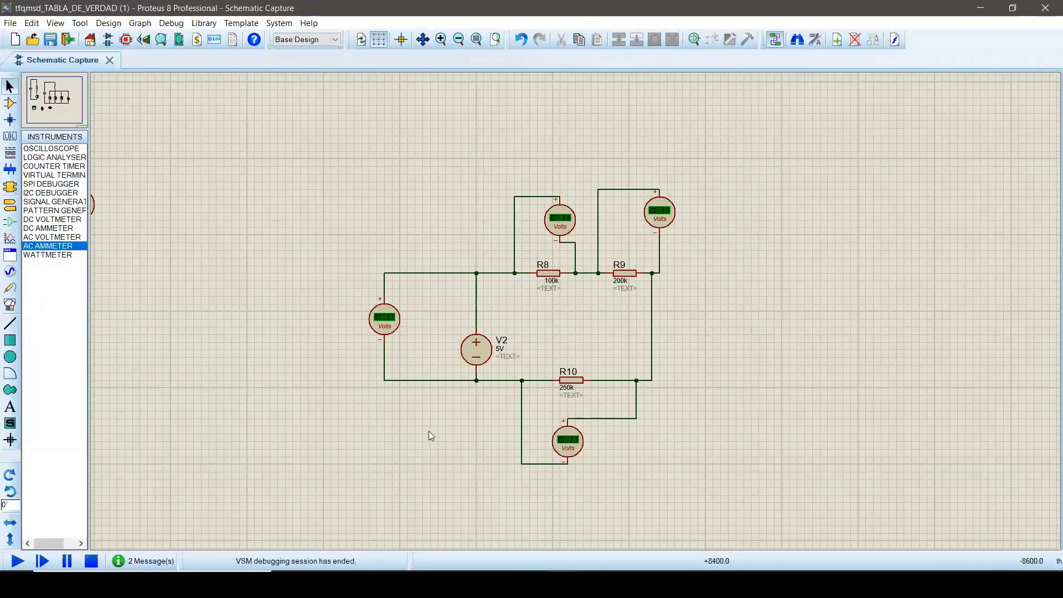
{"action": "scroll", "coordinate": [574, 223], "scroll_direction": "up", "scroll_amount": 1}
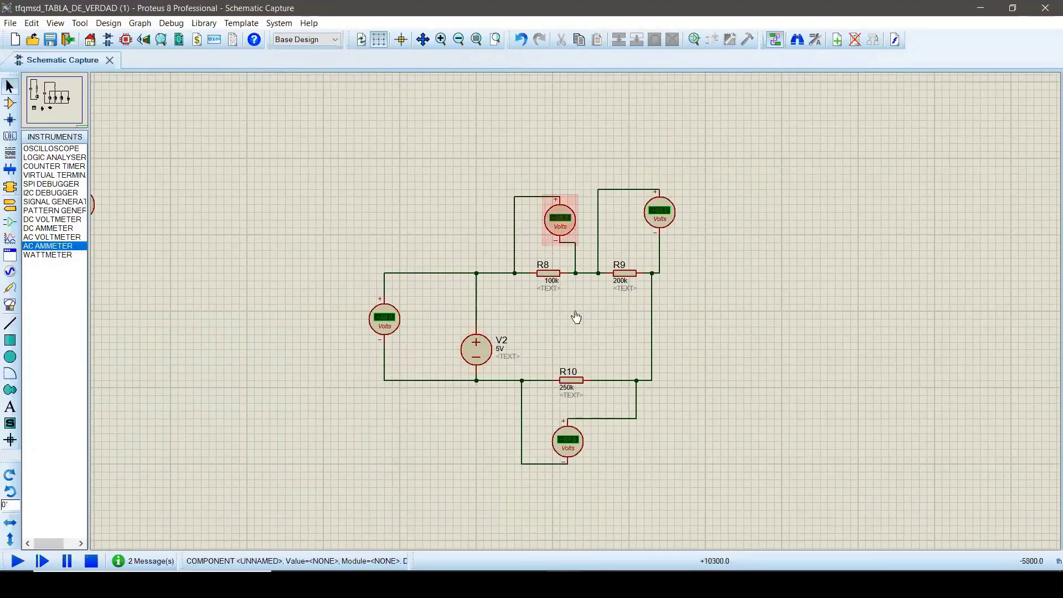
{"action": "scroll", "coordinate": [575, 313], "scroll_direction": "down", "scroll_amount": 1}
{"action": "scroll", "coordinate": [579, 330], "scroll_direction": "up", "scroll_amount": 1}
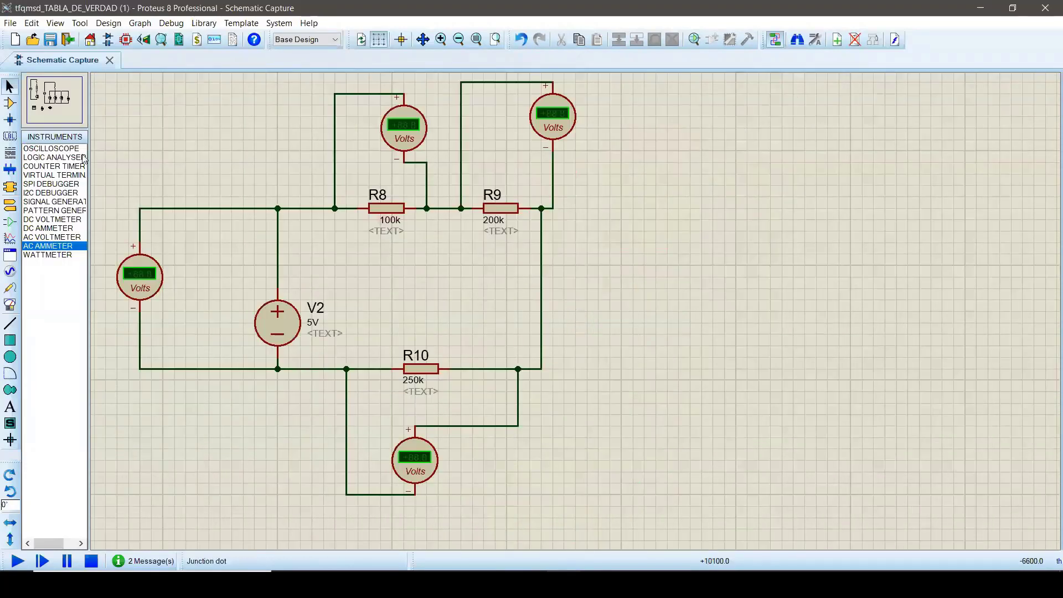
{"action": "left_click", "coordinate": [51, 239]}
{"action": "left_click", "coordinate": [55, 230]}
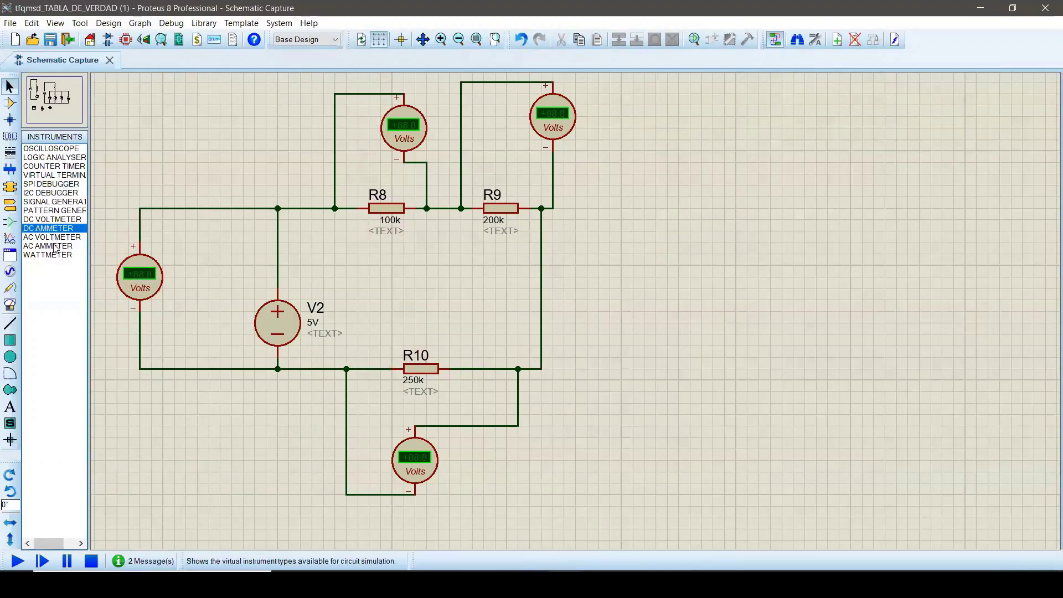
{"action": "left_click", "coordinate": [10, 272]}
{"action": "left_click", "coordinate": [10, 288]}
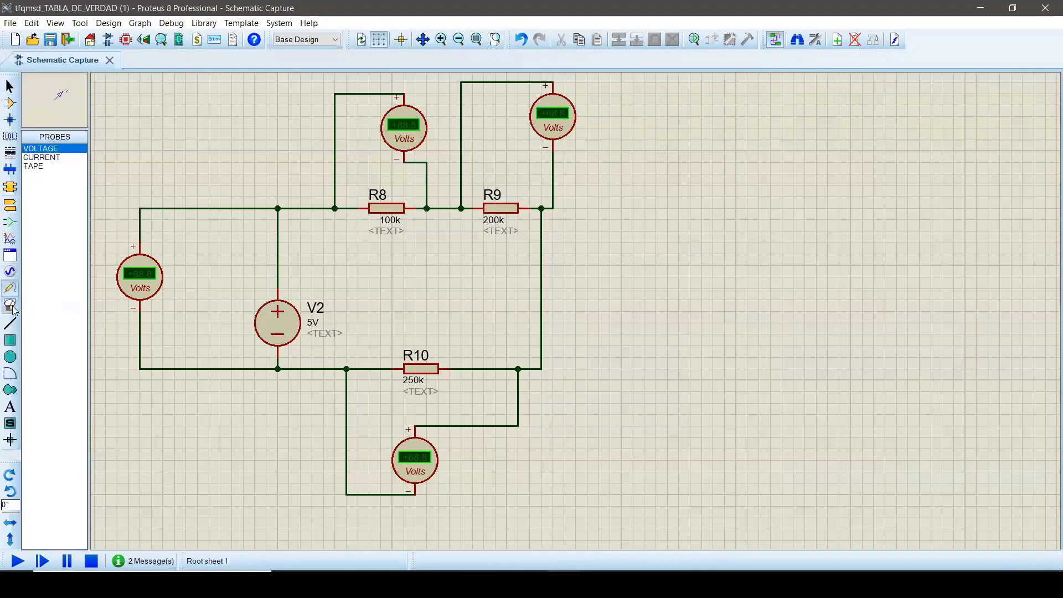
{"action": "left_click", "coordinate": [10, 305]}
{"action": "left_click", "coordinate": [56, 245]}
{"action": "left_click", "coordinate": [56, 237]}
{"action": "left_click", "coordinate": [57, 228]}
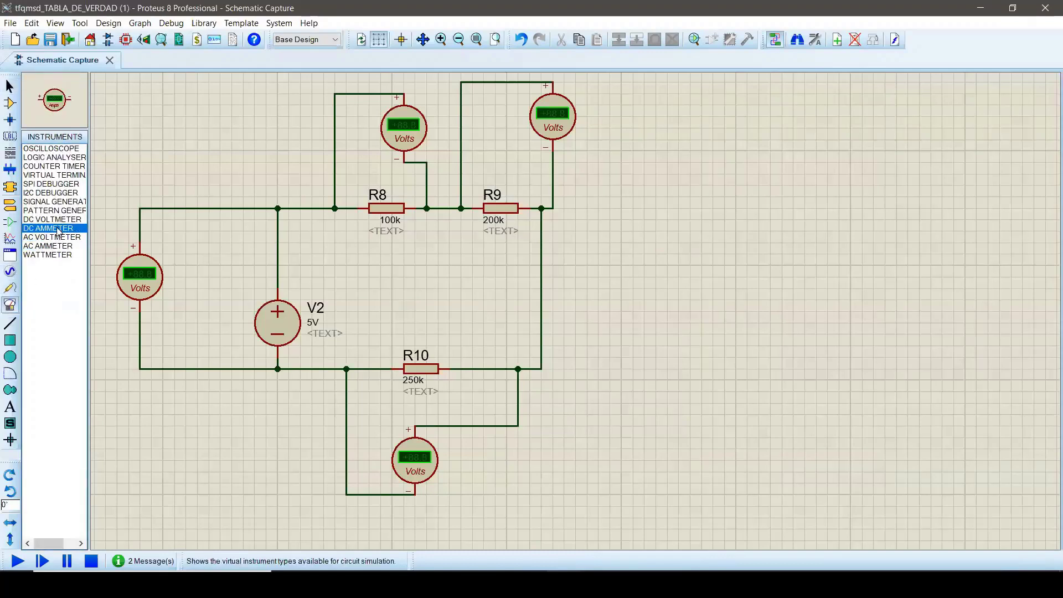
{"action": "left_click", "coordinate": [656, 288]}
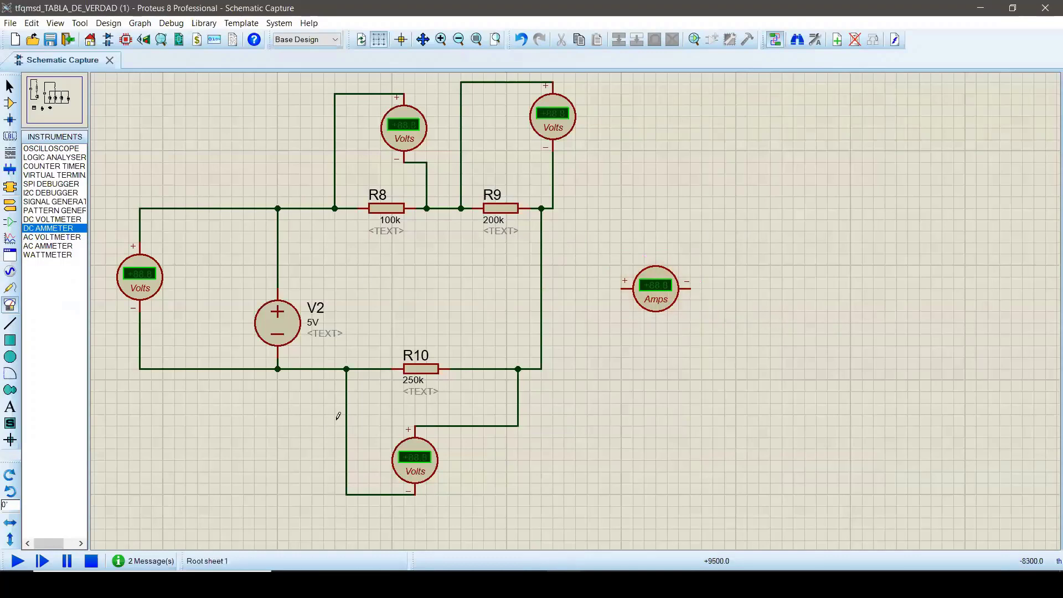
{"action": "key", "text": "Escape"}
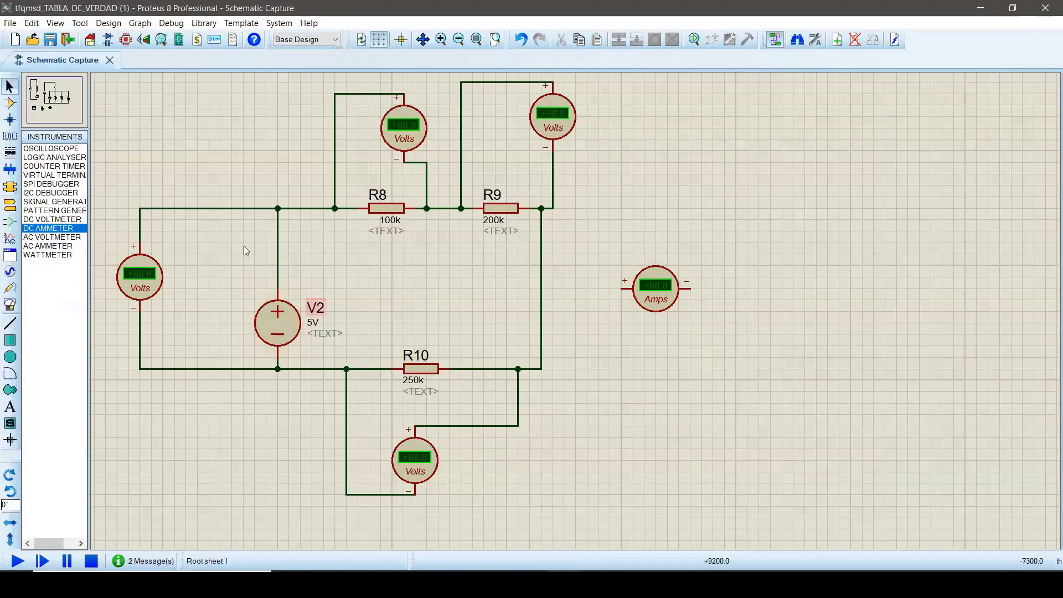
Move source V2 left toward its voltmeter to free wire length before R8, and square up the slanted wire at the voltmeter's positive terminal
{"action": "left_click", "coordinate": [287, 318]}
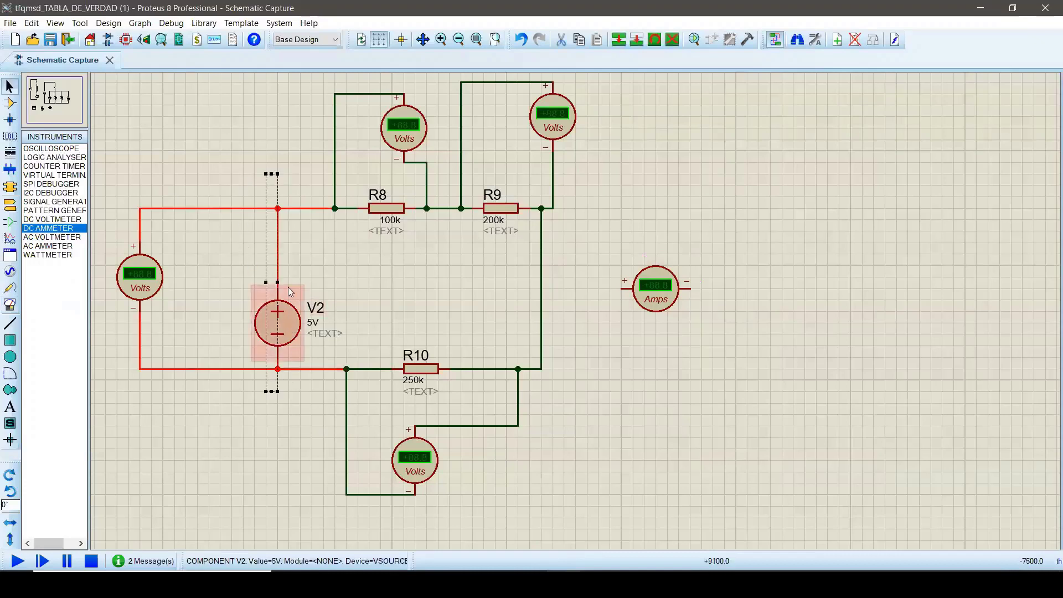
{"action": "left_click", "coordinate": [243, 314]}
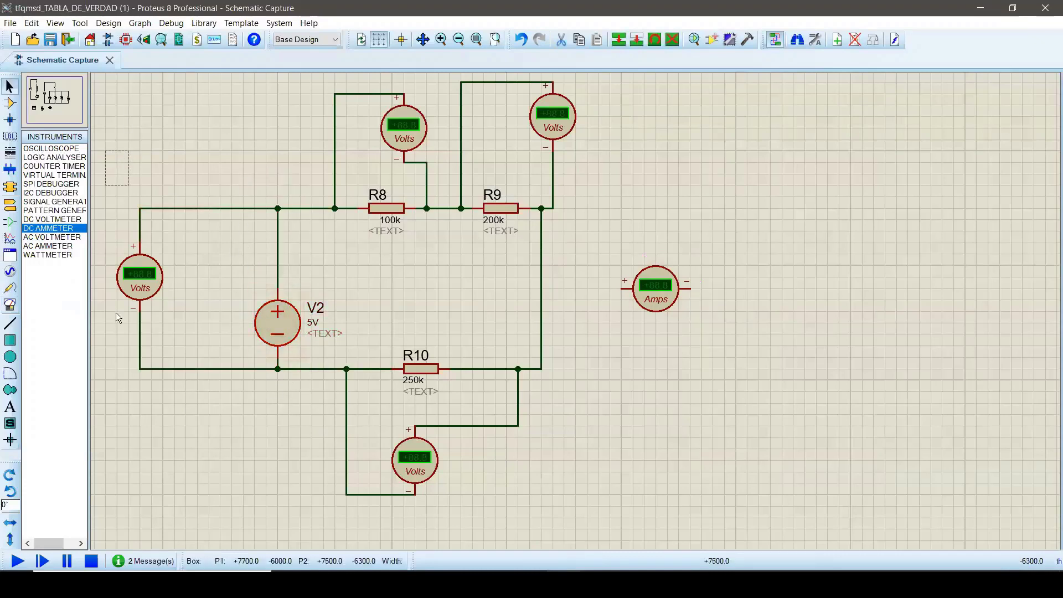
{"action": "left_click_drag", "start_coordinate": [129, 150], "coordinate": [311, 426]}
{"action": "left_click_drag", "start_coordinate": [284, 322], "coordinate": [215, 323]}
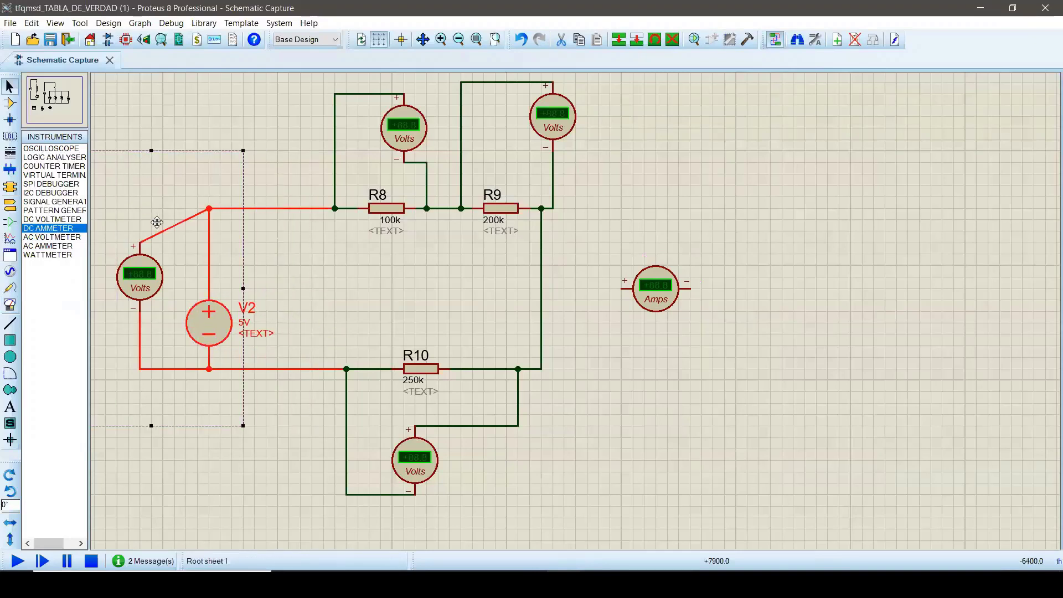
{"action": "left_click", "coordinate": [241, 106]}
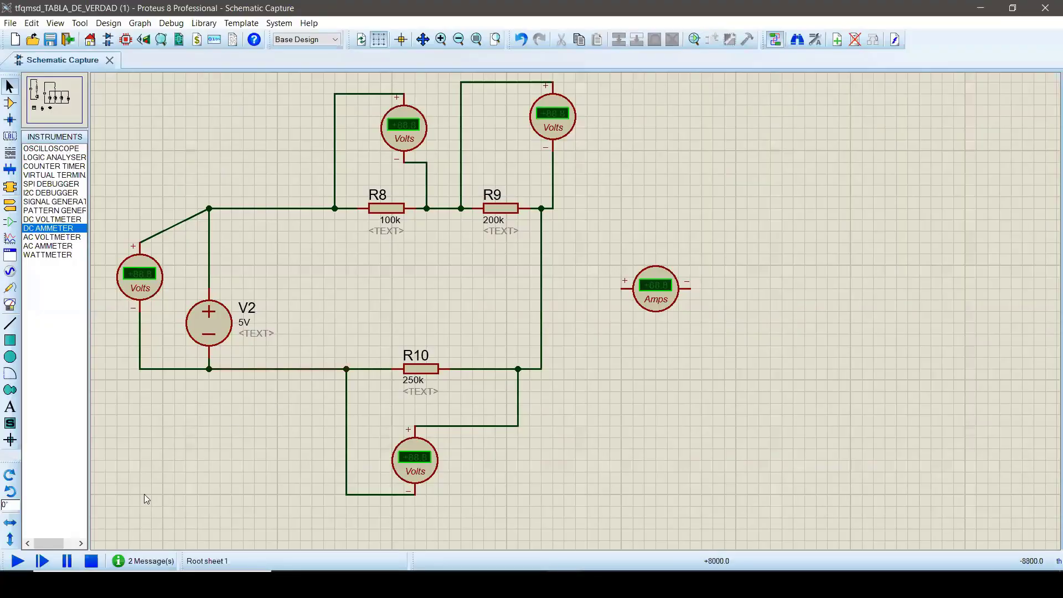
{"action": "left_click", "coordinate": [177, 216]}
{"action": "left_click_drag", "start_coordinate": [177, 216], "coordinate": [140, 209]}
{"action": "left_click", "coordinate": [293, 159]}
Move the DC ammeter into the upper line between V2 and R8, and remove the wire segment it replaces
{"action": "left_click_drag", "start_coordinate": [609, 220], "coordinate": [713, 334]}
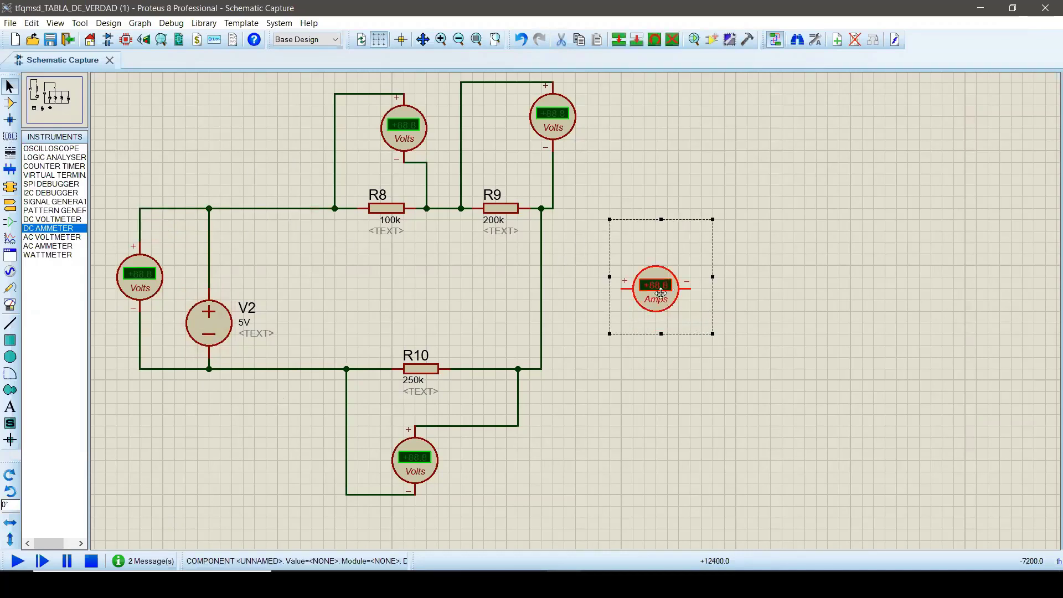
{"action": "left_click_drag", "start_coordinate": [649, 271], "coordinate": [224, 146]}
{"action": "left_click", "coordinate": [271, 246]}
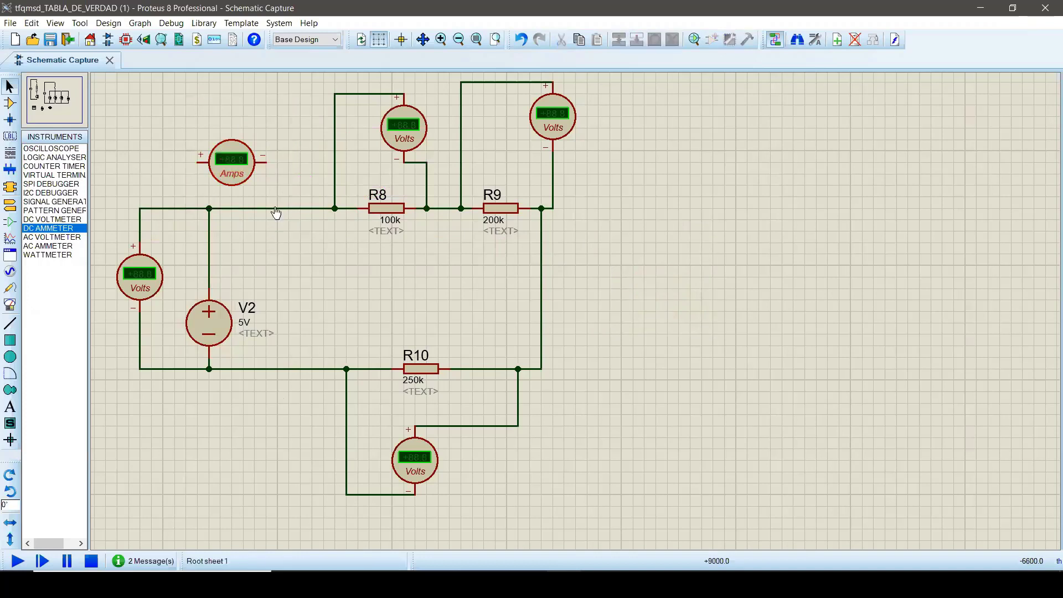
{"action": "mouse_move", "coordinate": [153, 108]}
{"action": "left_mouse_down"}
{"action": "mouse_move", "coordinate": [285, 179]}
{"action": "mouse_move", "coordinate": [301, 226]}
{"action": "left_mouse_up"}
{"action": "left_click", "coordinate": [222, 136]}
Wire the ammeter in series, positive terminal to V2's upper junction and negative to R8's left junction, and run the simulation briefly
{"action": "left_click", "coordinate": [210, 208]}
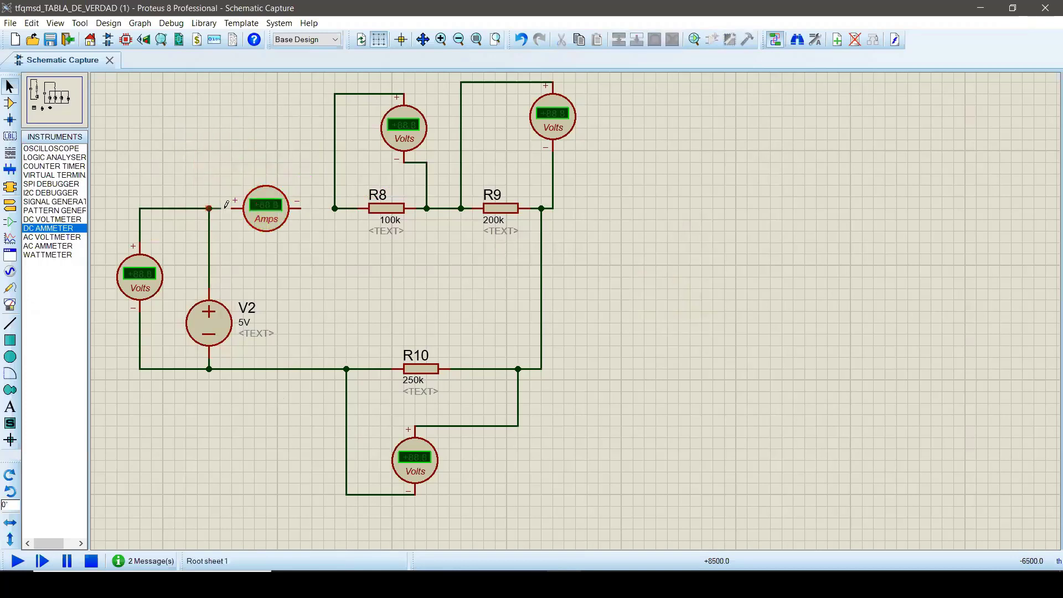
{"action": "left_click", "coordinate": [232, 208]}
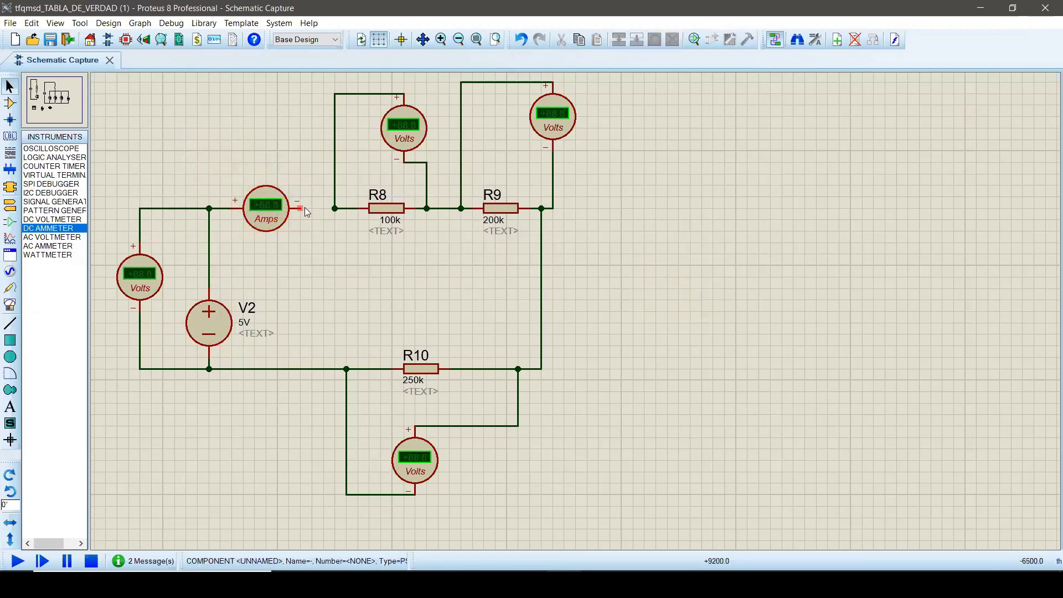
{"action": "left_click", "coordinate": [301, 208]}
{"action": "left_click", "coordinate": [334, 208]}
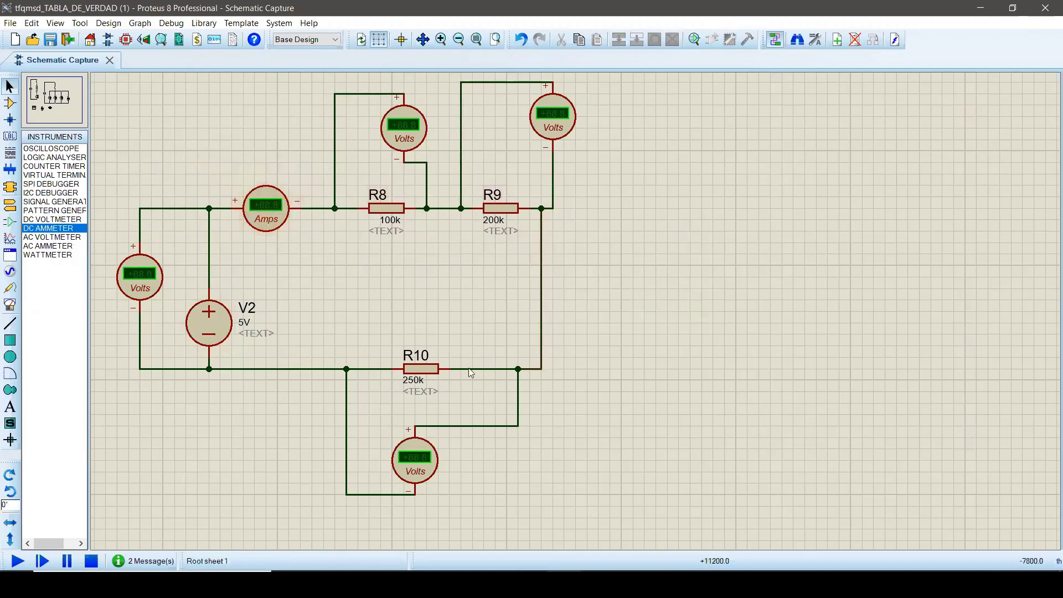
{"action": "left_click", "coordinate": [16, 562]}
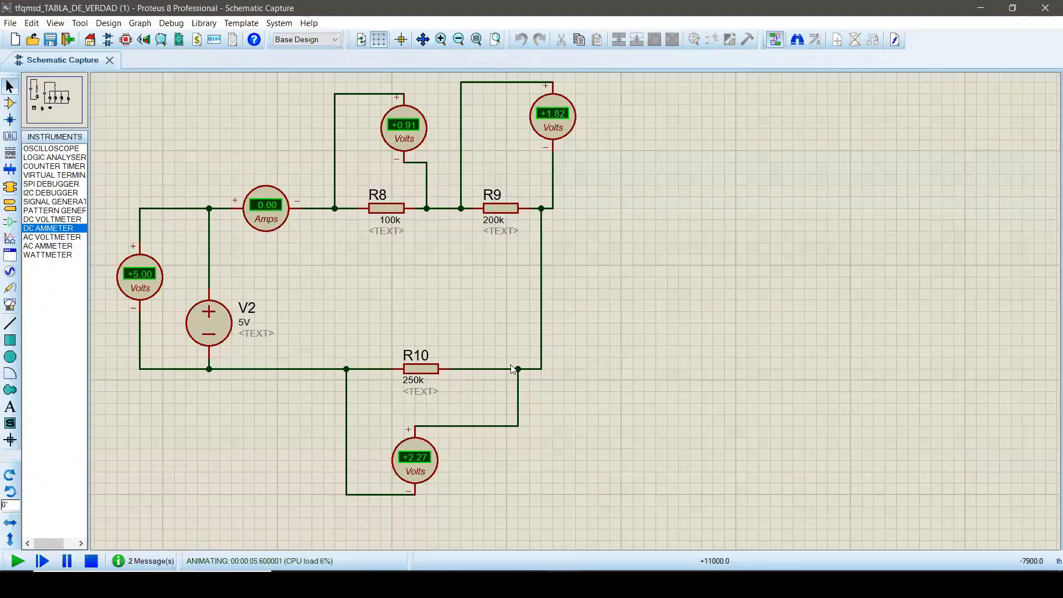
{"action": "left_click", "coordinate": [91, 561]}
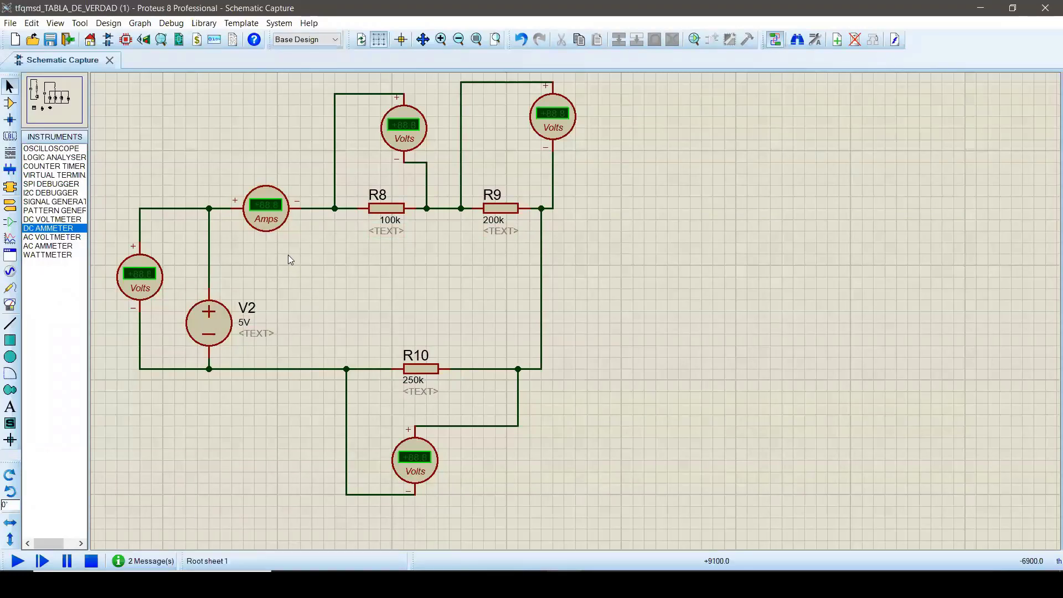
{"action": "double_click", "coordinate": [268, 224]}
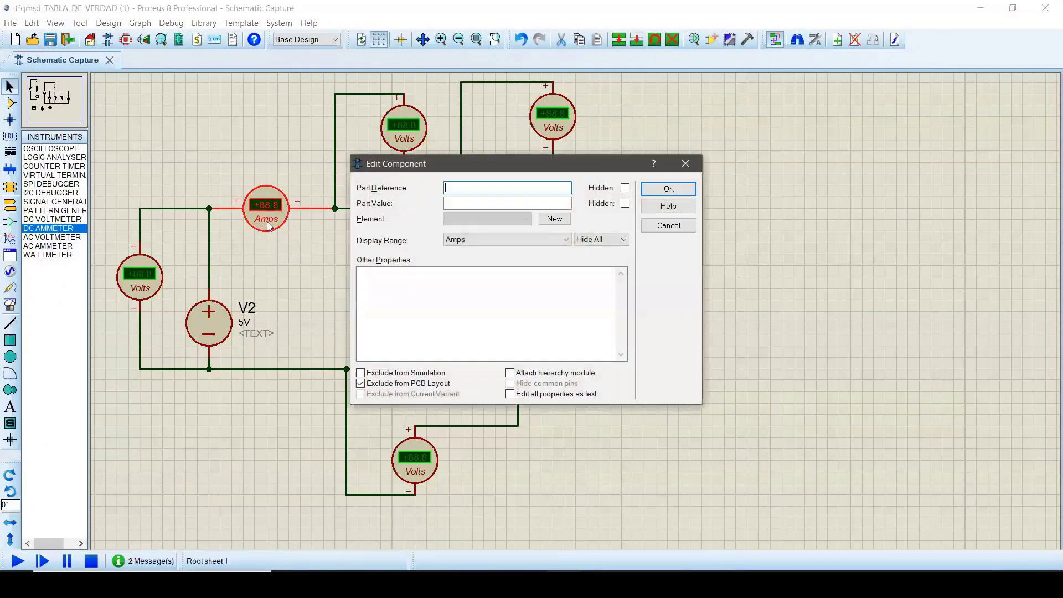
{"action": "left_click", "coordinate": [515, 240]}
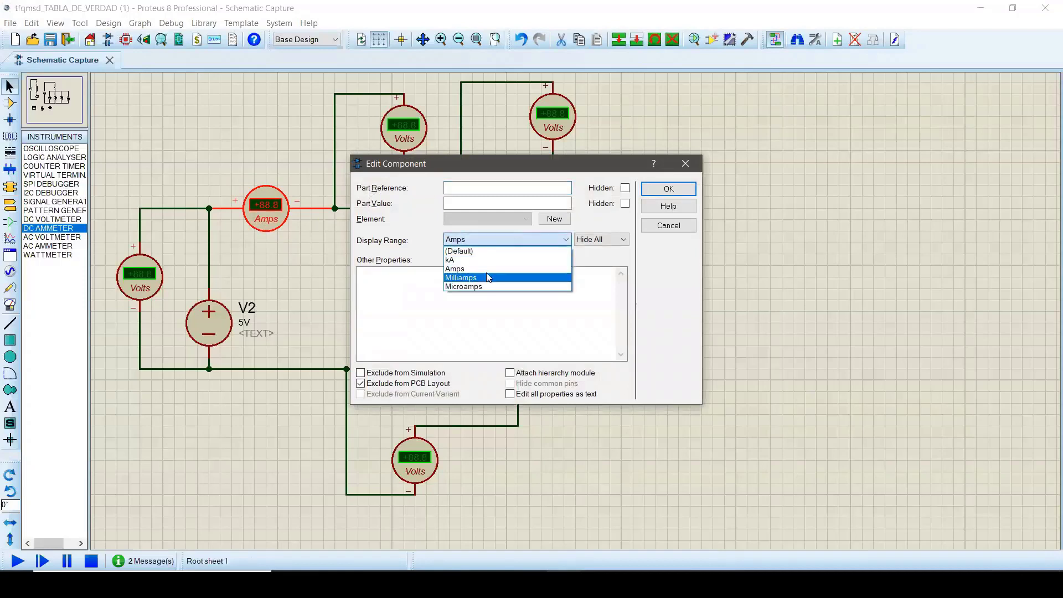
{"action": "left_click", "coordinate": [686, 163]}
{"action": "left_click", "coordinate": [685, 163]}
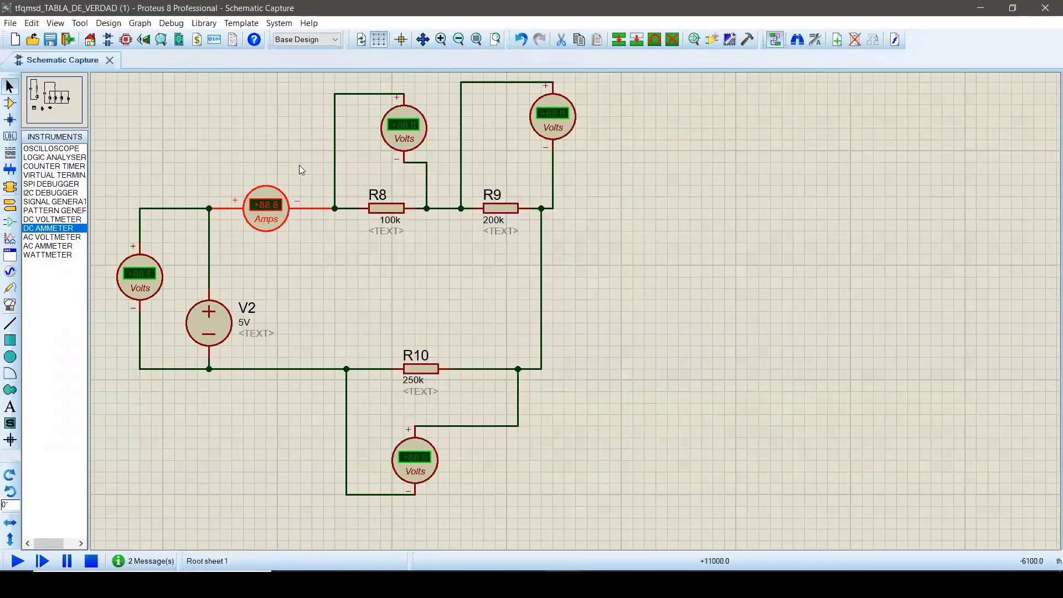
Set the DC ammeter's display range to Milliamps and run the simulation briefly
{"action": "double_click", "coordinate": [268, 222]}
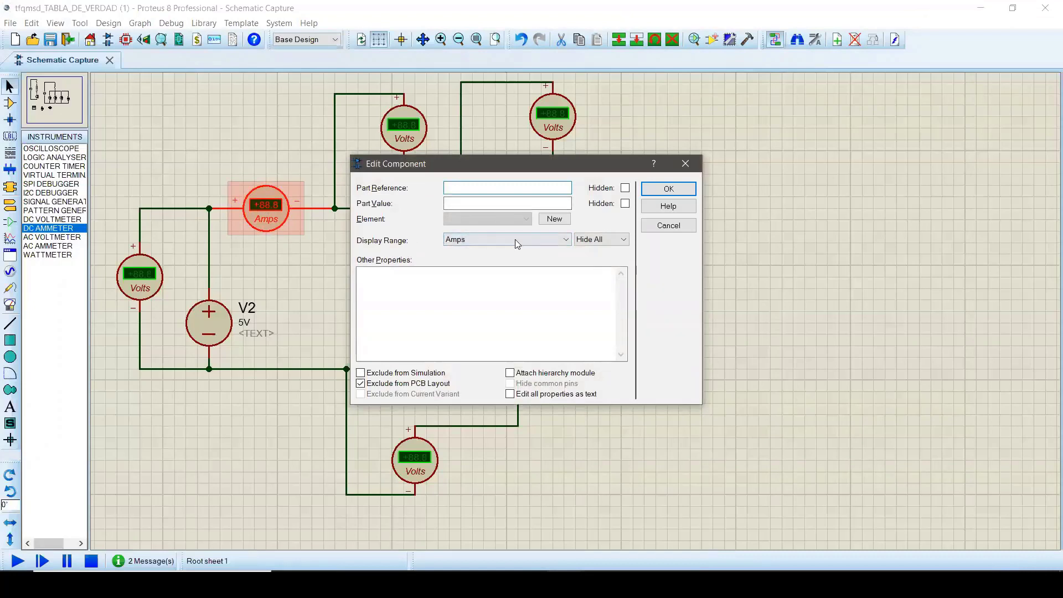
{"action": "left_click", "coordinate": [537, 243]}
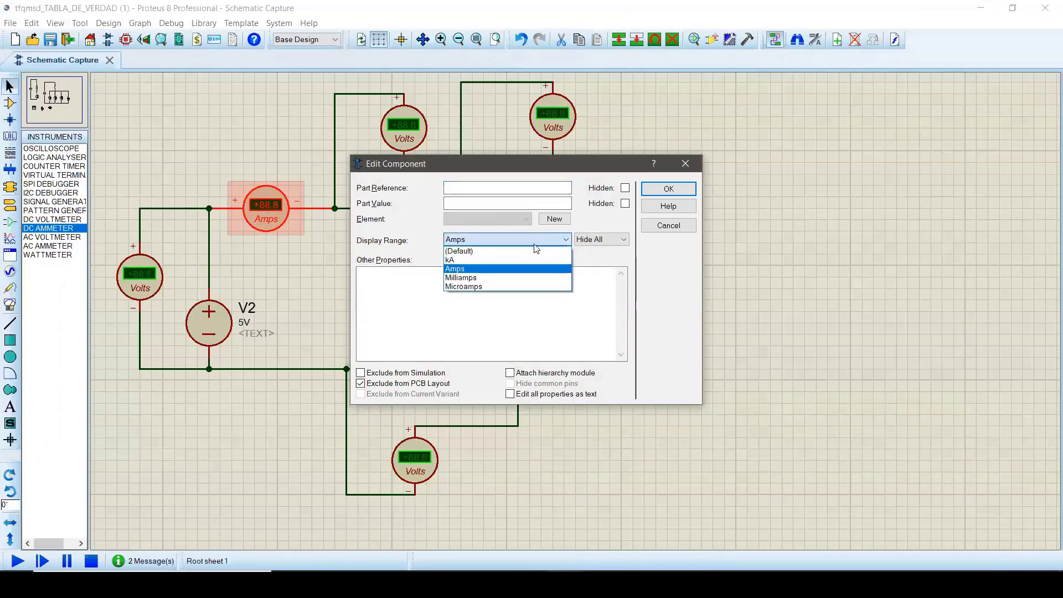
{"action": "left_click", "coordinate": [510, 277]}
{"action": "left_click", "coordinate": [668, 188]}
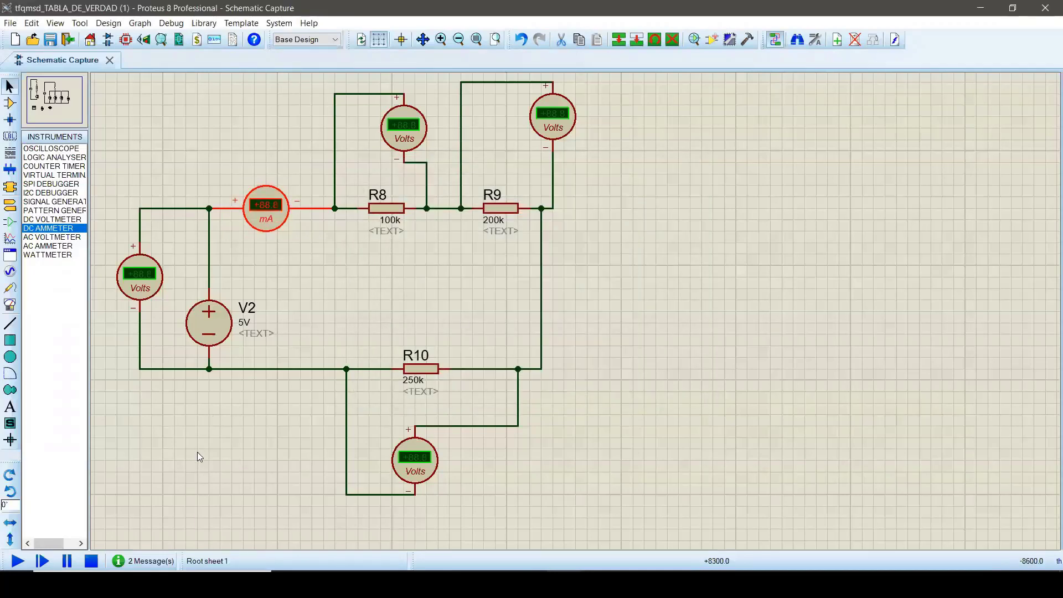
{"action": "left_click", "coordinate": [199, 457]}
{"action": "left_click", "coordinate": [17, 562]}
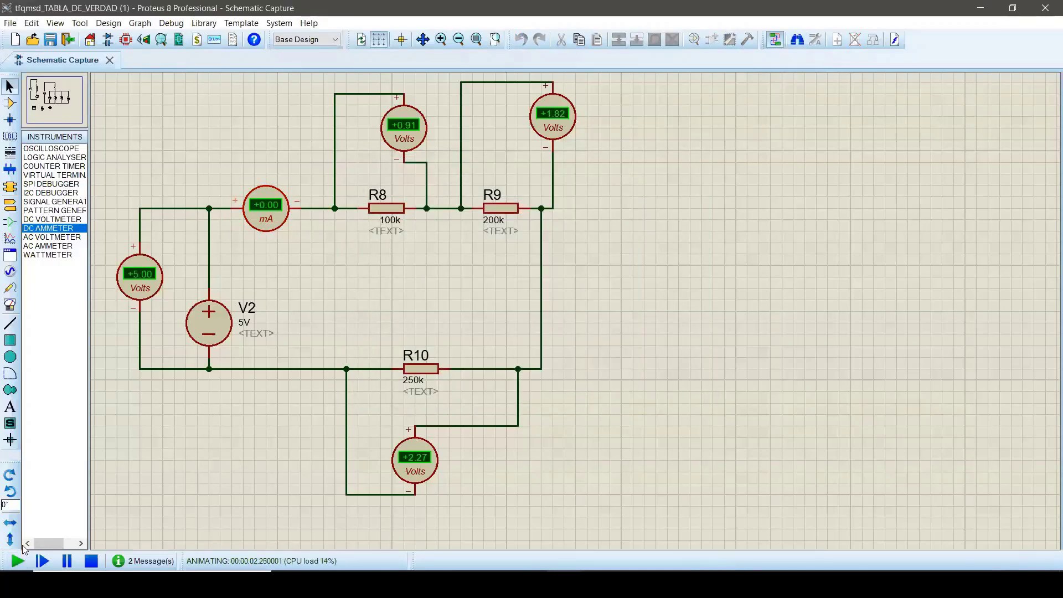
{"action": "left_click", "coordinate": [91, 561]}
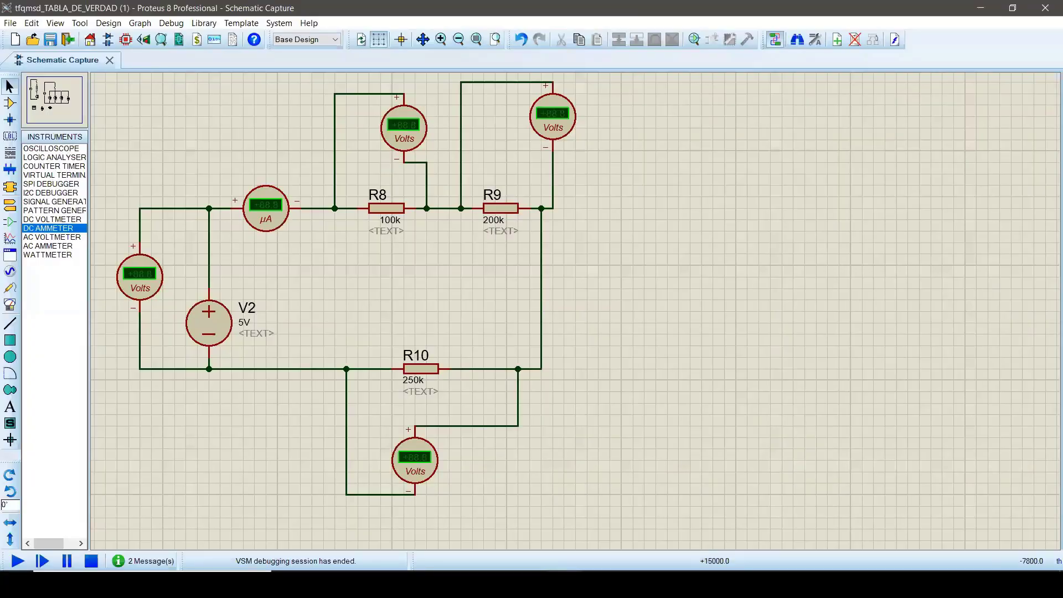
Return the ammeter's display range to Milliamps and repeat the simulation, stopping it after a short run
{"action": "double_click", "coordinate": [270, 223]}
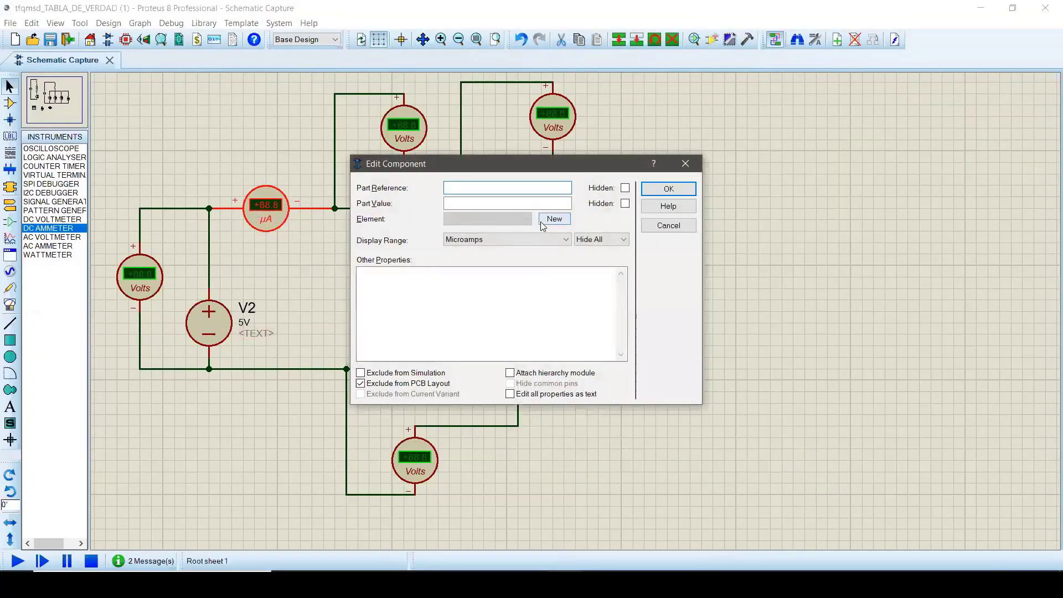
{"action": "left_click", "coordinate": [541, 240]}
{"action": "left_click", "coordinate": [513, 277]}
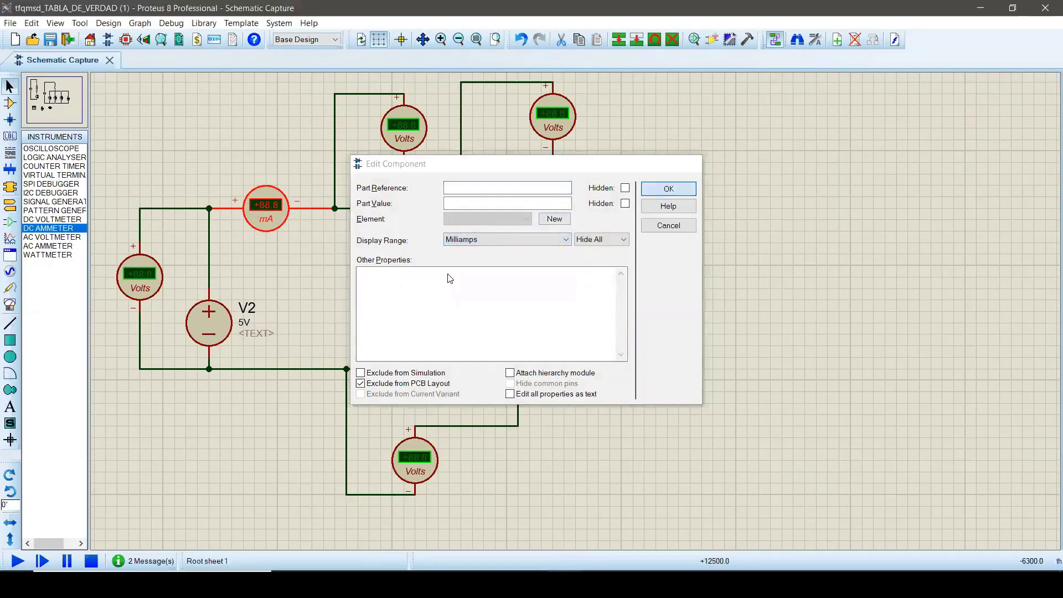
{"action": "key", "text": "Return"}
{"action": "left_click", "coordinate": [16, 562]}
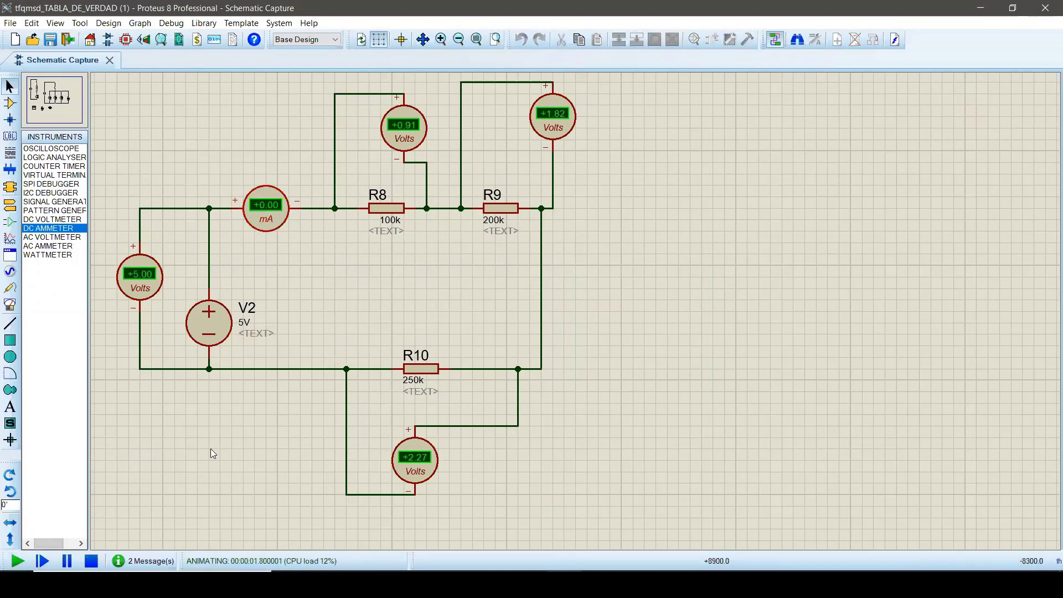
{"action": "left_click", "coordinate": [92, 561]}
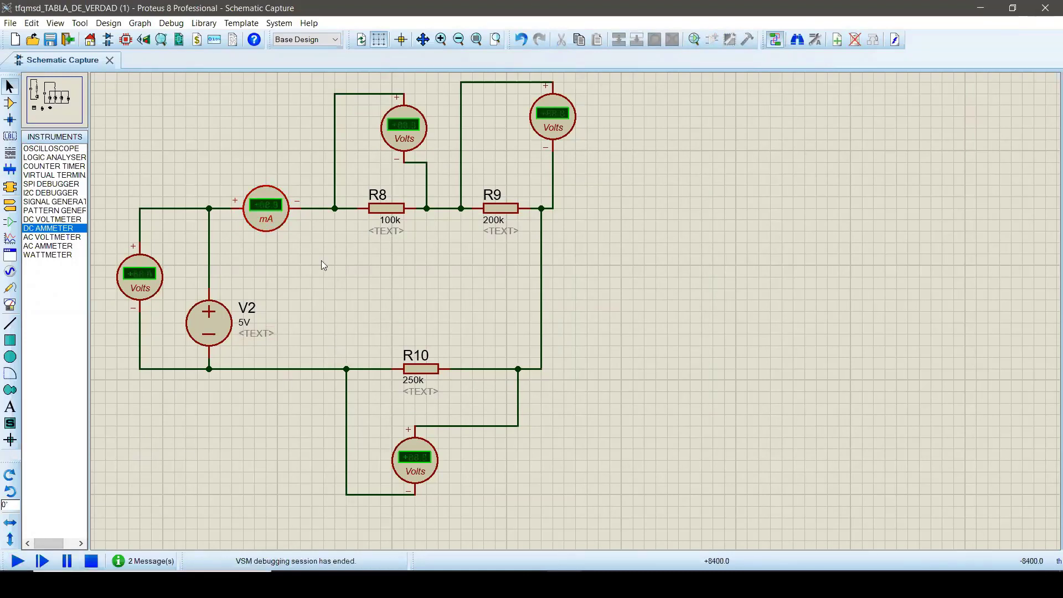
Set the ammeter's display range to Microamps, run the simulation to read the series current, and stop it
{"action": "double_click", "coordinate": [268, 217]}
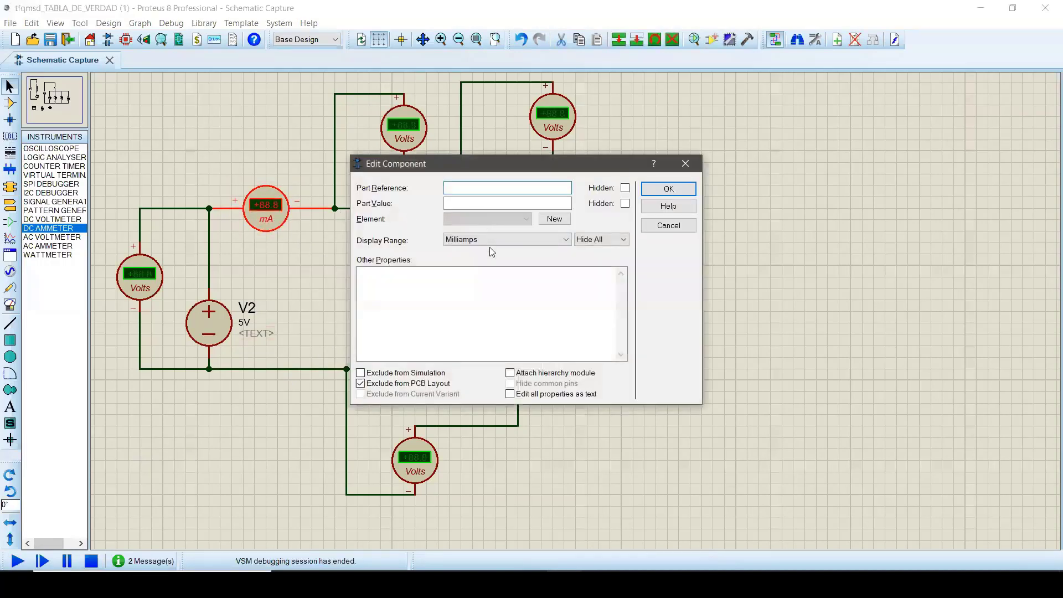
{"action": "left_click", "coordinate": [490, 242]}
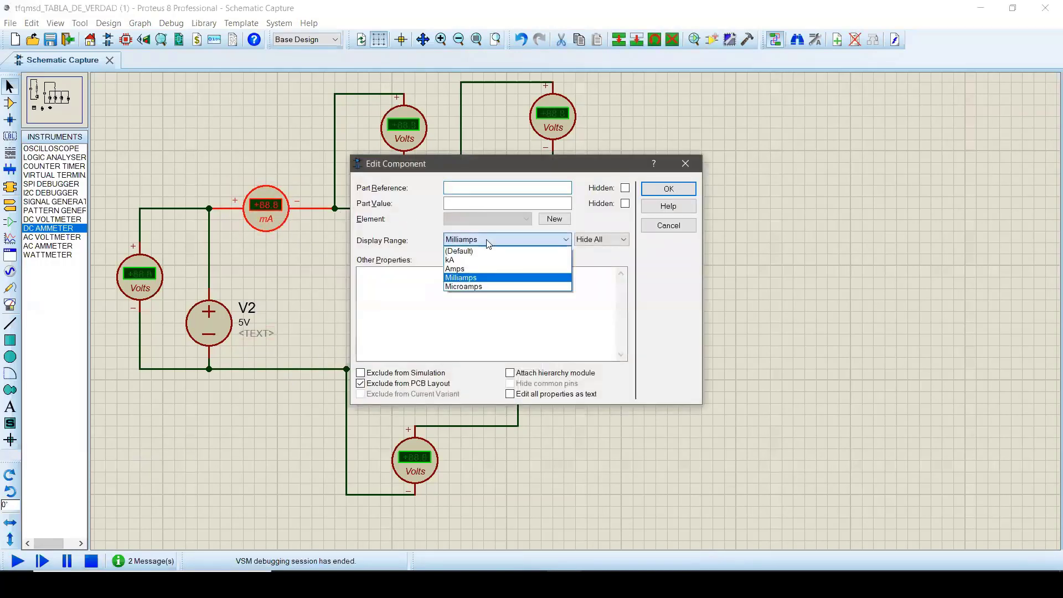
{"action": "left_click", "coordinate": [490, 286]}
{"action": "left_click", "coordinate": [669, 189]}
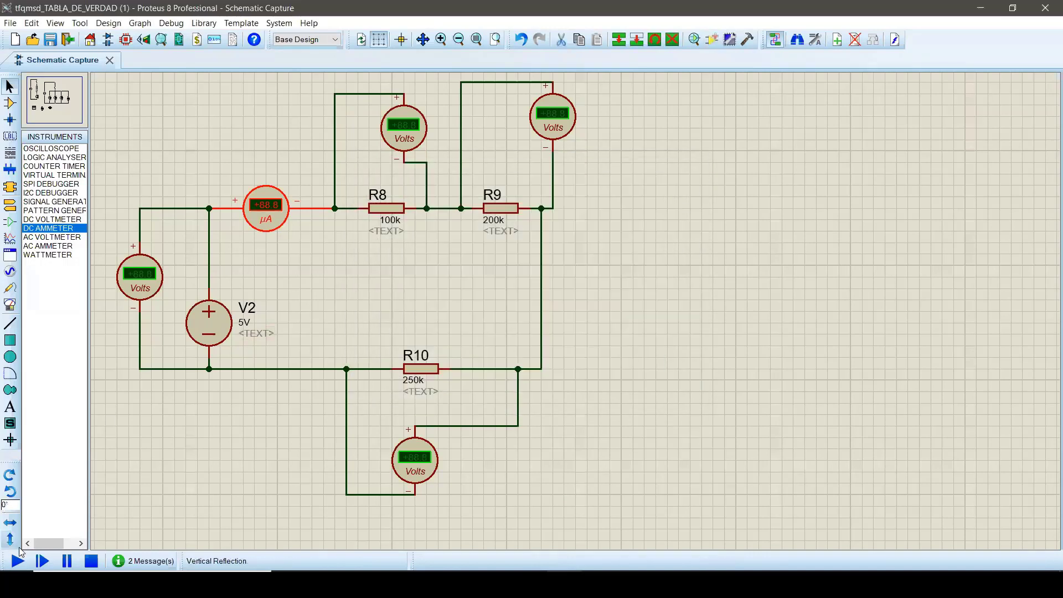
{"action": "left_click", "coordinate": [17, 561]}
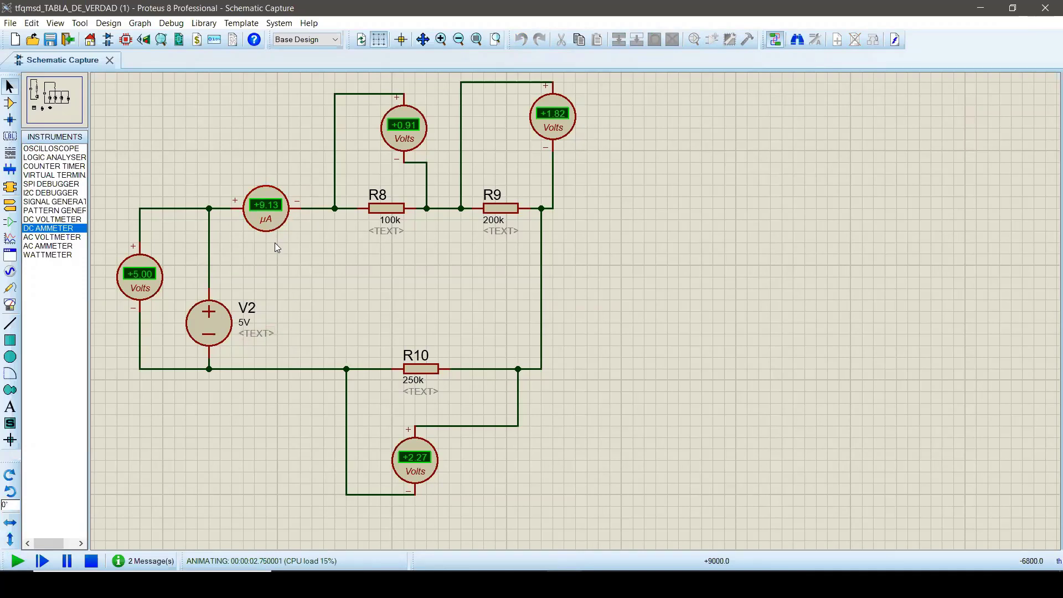
{"action": "left_click", "coordinate": [91, 561]}
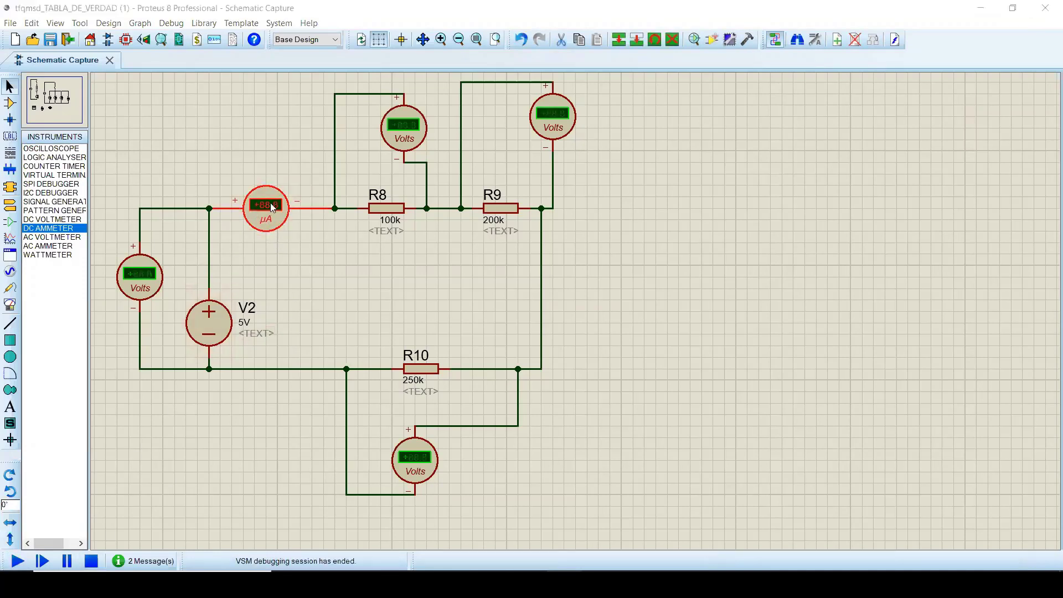
Try the (Default) display range on the ammeter, start the simulation, and close the netlist error report
{"action": "double_click", "coordinate": [271, 207]}
{"action": "left_click", "coordinate": [497, 237]}
{"action": "left_click", "coordinate": [388, 306]}
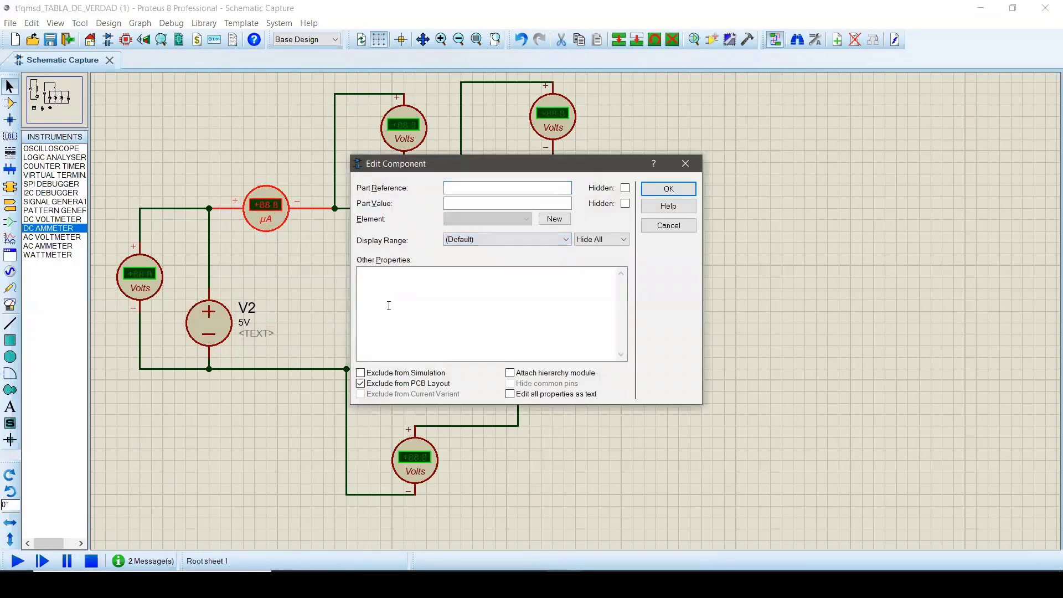
{"action": "left_click", "coordinate": [680, 190]}
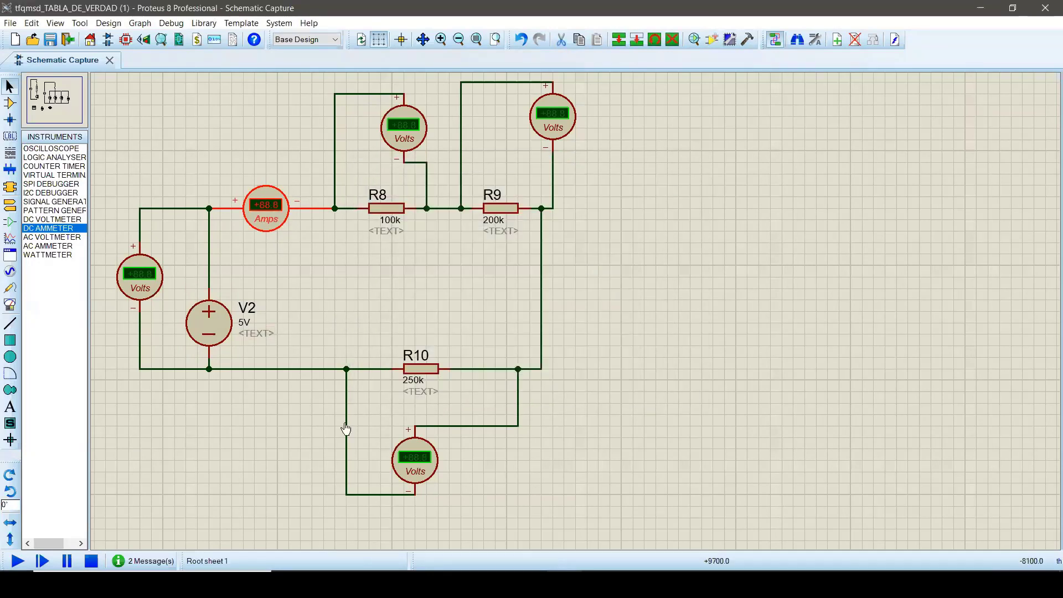
{"action": "left_click", "coordinate": [11, 563]}
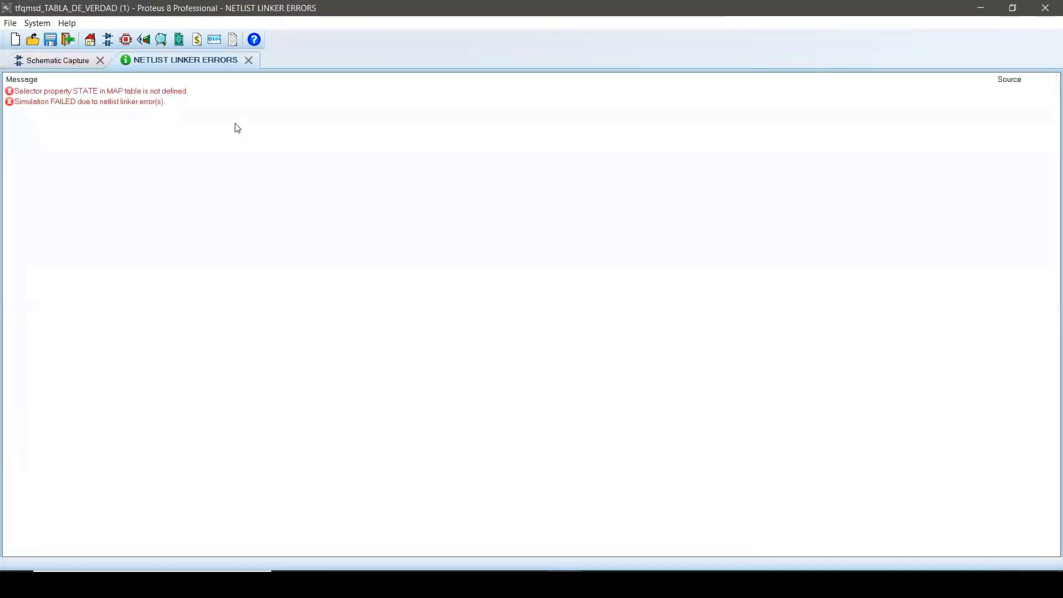
{"action": "left_click", "coordinate": [246, 60]}
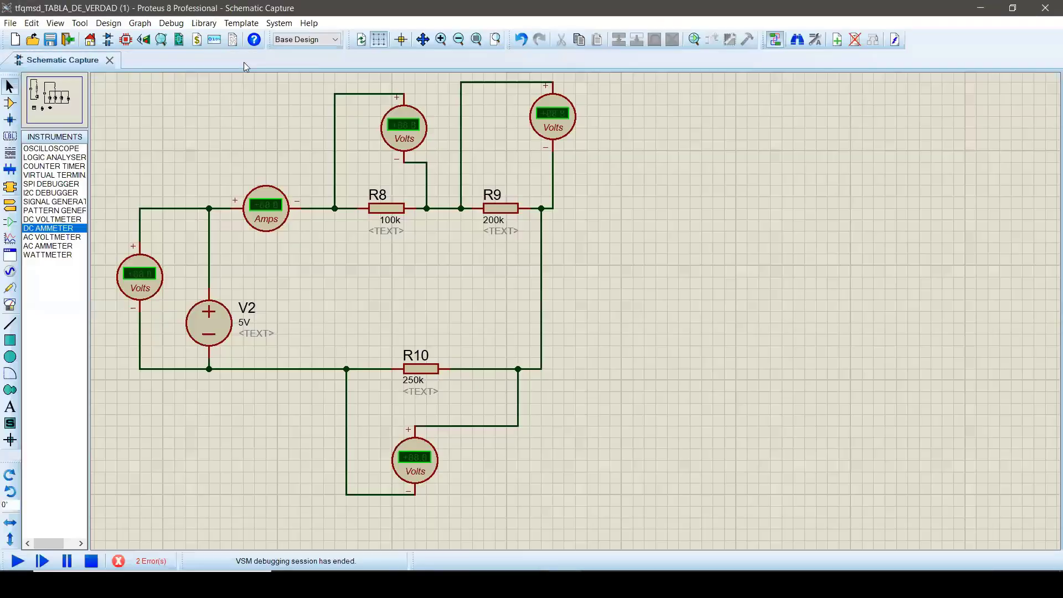
Restore the ammeter's display range to Microamps and rerun the simulation to check the current, stopping it at the end
{"action": "double_click", "coordinate": [275, 209]}
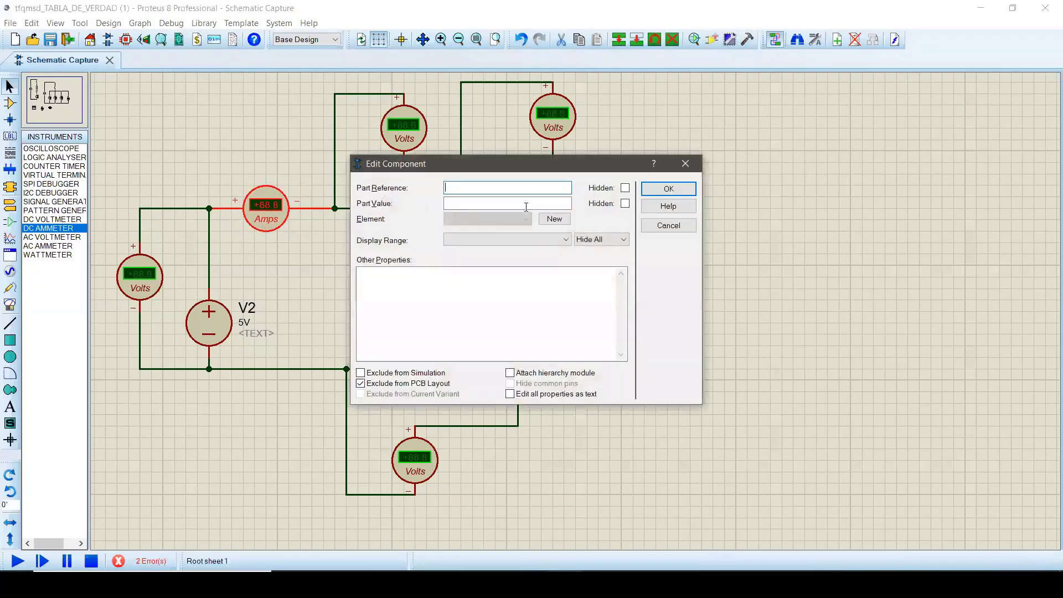
{"action": "left_click", "coordinate": [562, 244]}
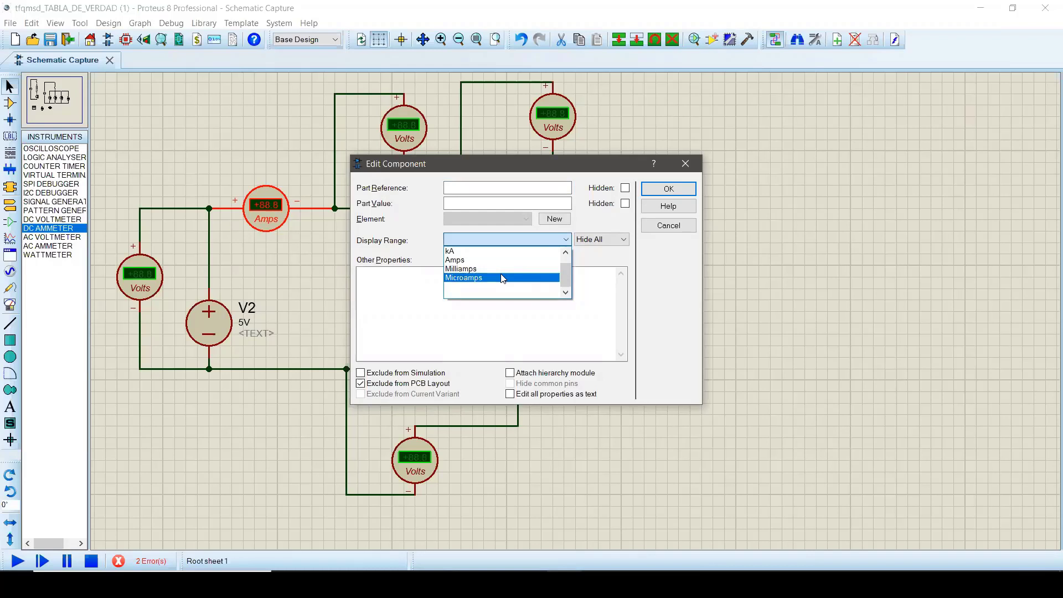
{"action": "left_click", "coordinate": [503, 279]}
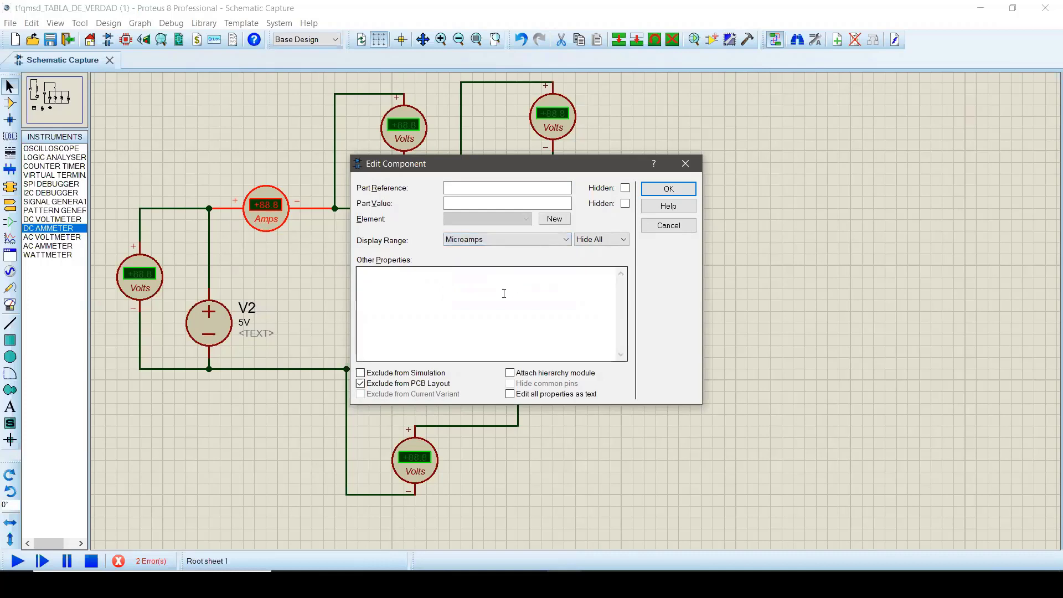
{"action": "left_click", "coordinate": [668, 189]}
{"action": "left_click", "coordinate": [17, 561]}
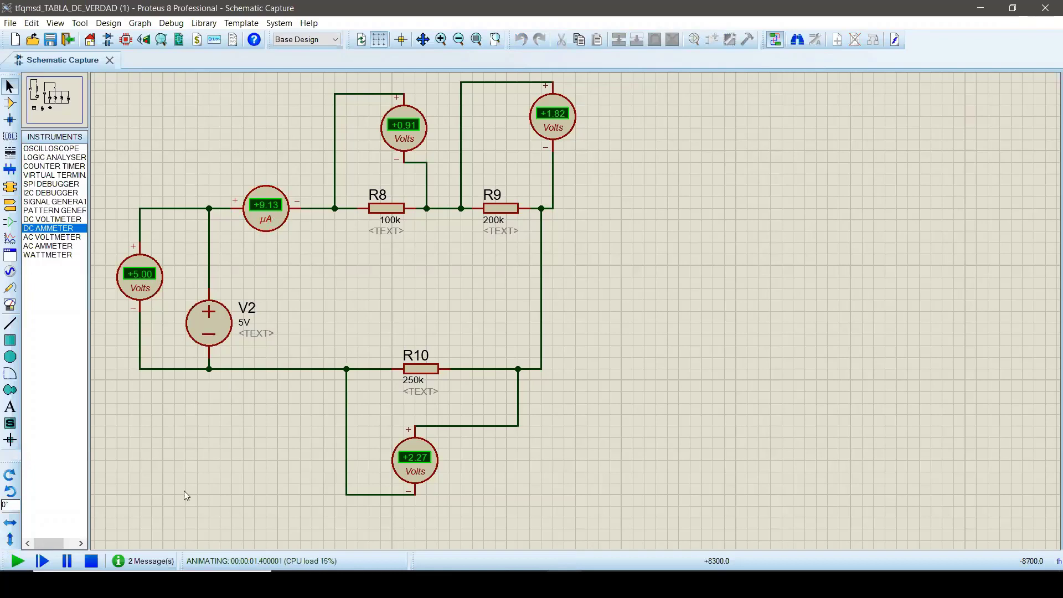
{"action": "left_click", "coordinate": [92, 562]}
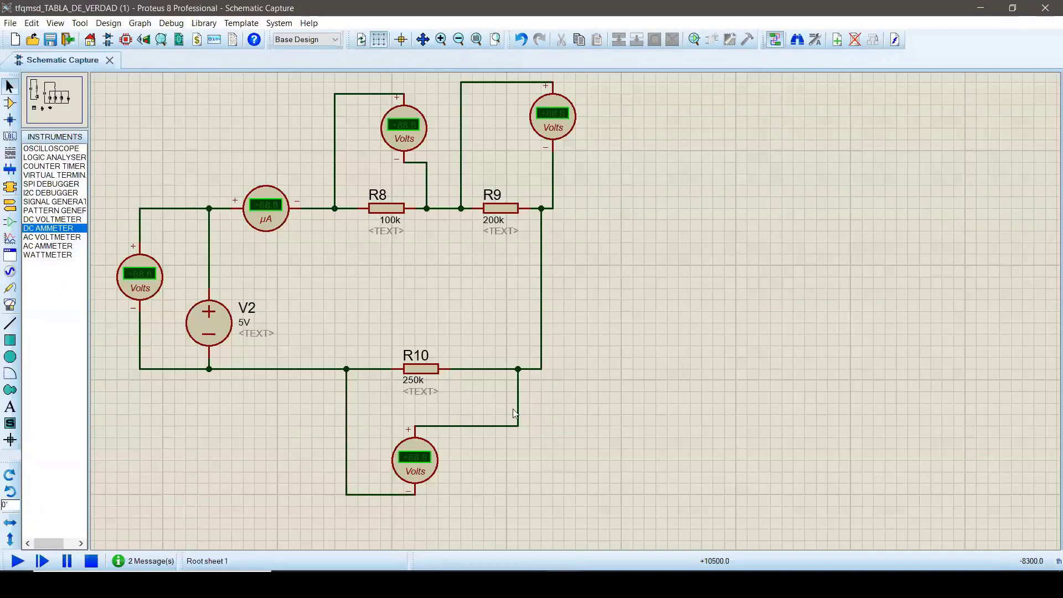
Bring up the project's loaded component devices and select OHMMETER
{"action": "scroll", "coordinate": [441, 377], "scroll_direction": "down", "scroll_amount": 3}
{"action": "scroll", "coordinate": [570, 309], "scroll_direction": "down", "scroll_amount": 1}
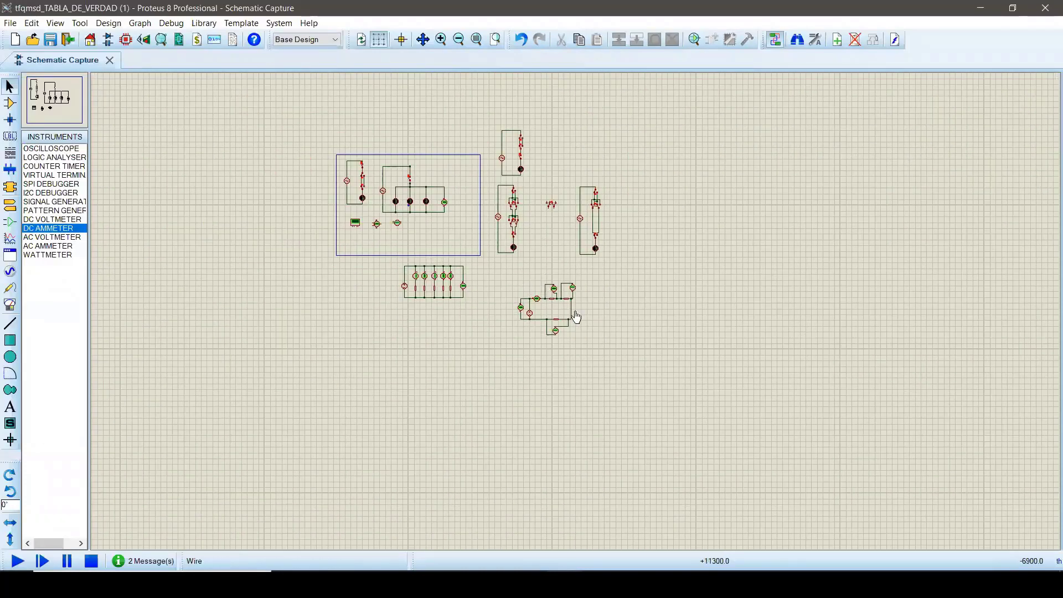
{"action": "scroll", "coordinate": [576, 317], "scroll_direction": "up", "scroll_amount": 1}
{"action": "scroll", "coordinate": [576, 316], "scroll_direction": "up", "scroll_amount": 1}
{"action": "scroll", "coordinate": [671, 343], "scroll_direction": "up", "scroll_amount": 1}
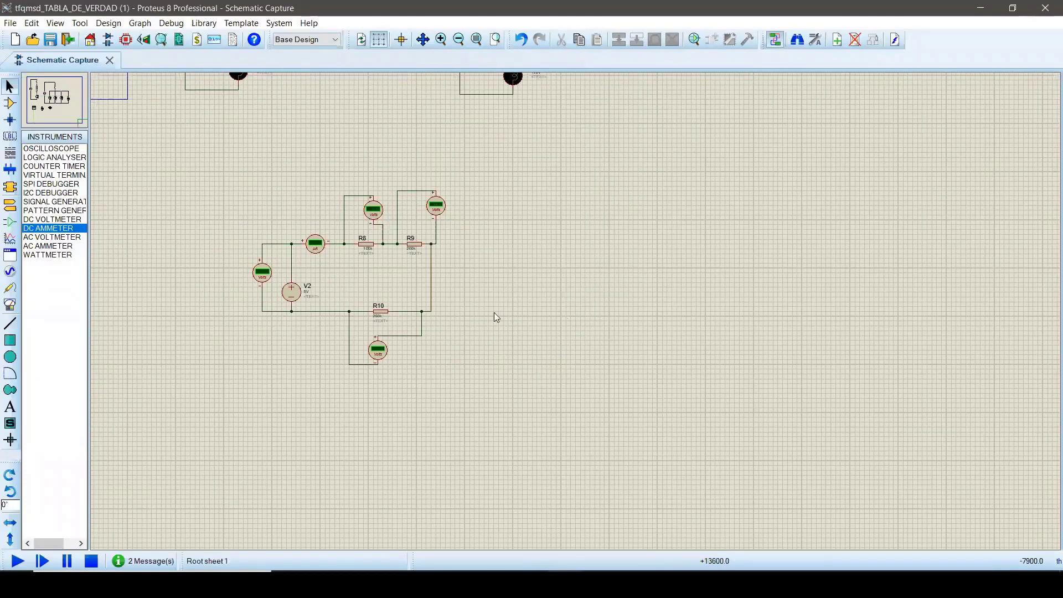
{"action": "left_click", "coordinate": [10, 205]}
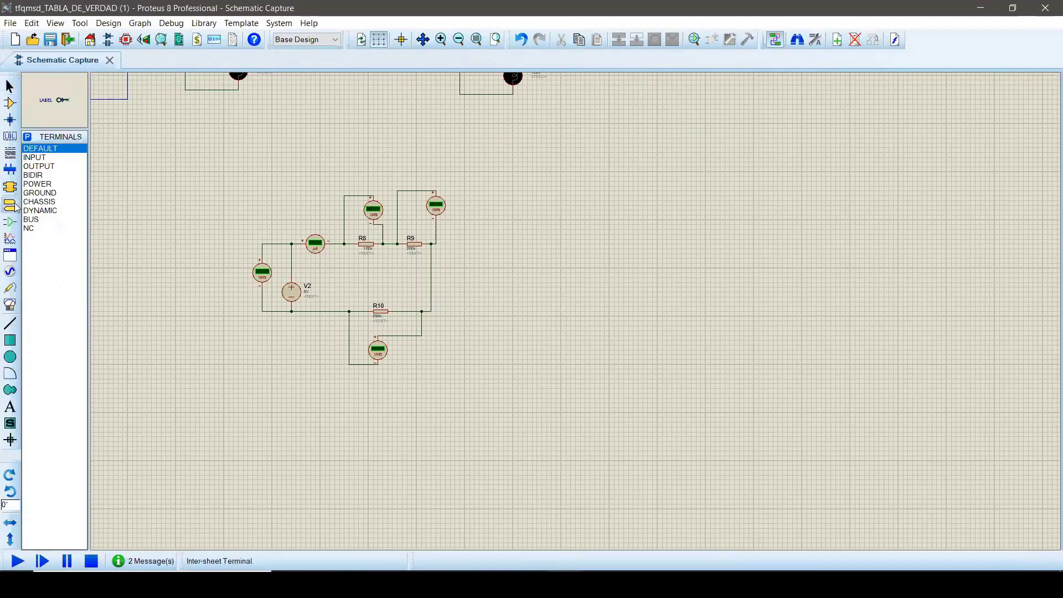
{"action": "left_click", "coordinate": [10, 103]}
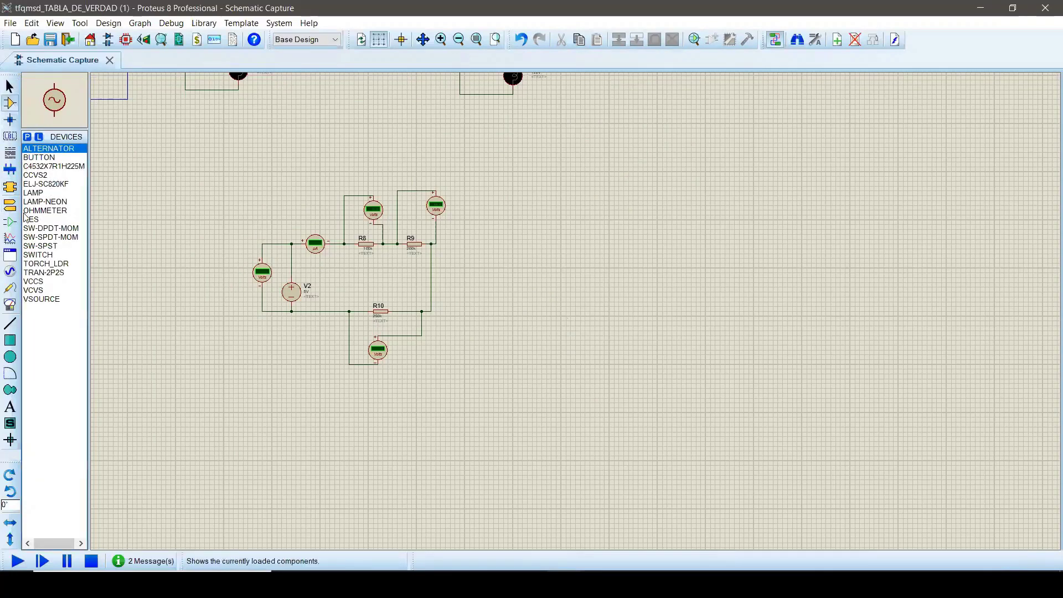
{"action": "left_click", "coordinate": [61, 211]}
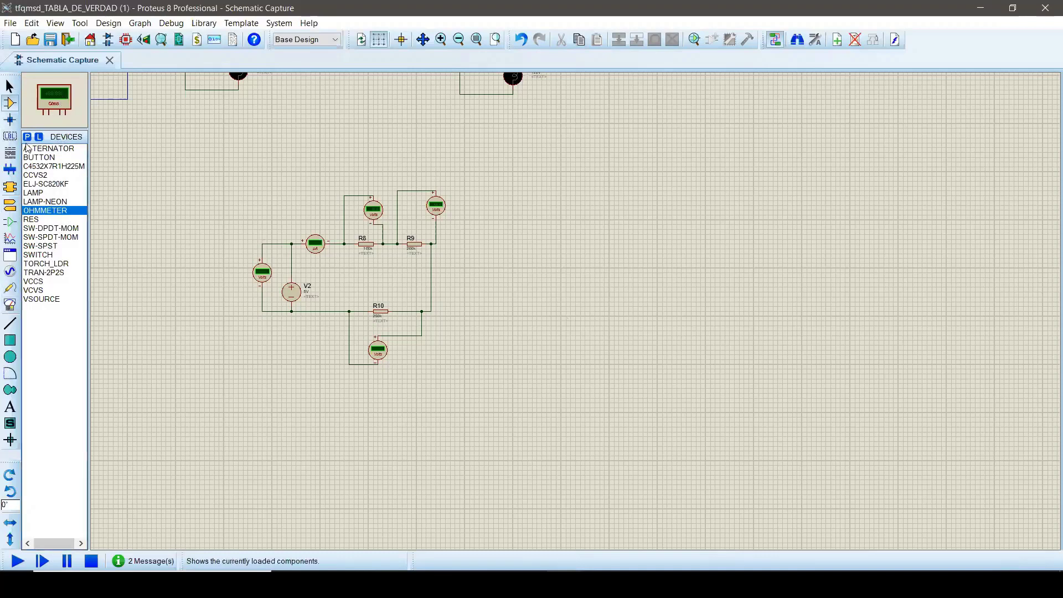
{"action": "scroll", "coordinate": [175, 178], "scroll_direction": "down", "scroll_amount": 2}
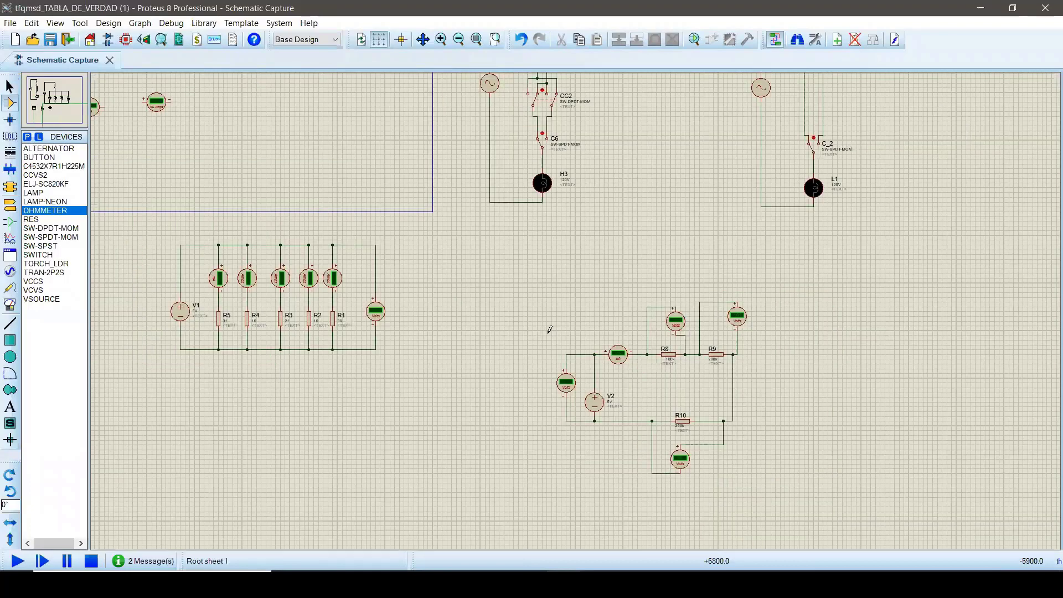
{"action": "scroll", "coordinate": [248, 194], "scroll_direction": "up", "scroll_amount": 3}
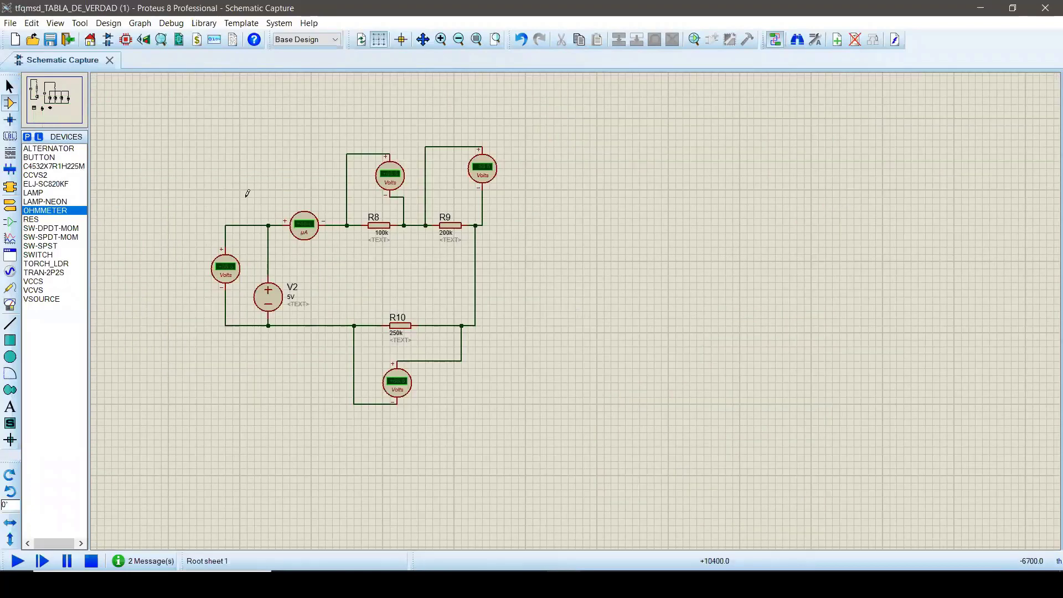
Pick OHMMETER from the component library with the keyword "ohmm" and place it in the empty area to the right of the series circuit
{"action": "left_click", "coordinate": [27, 139]}
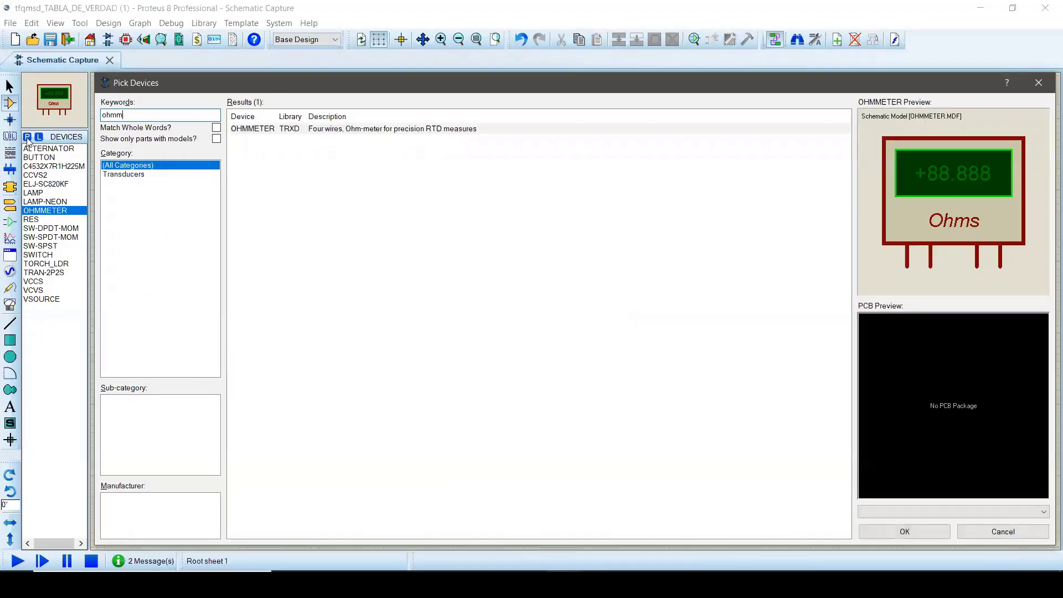
{"action": "left_click", "coordinate": [290, 130]}
{"action": "left_click", "coordinate": [904, 530]}
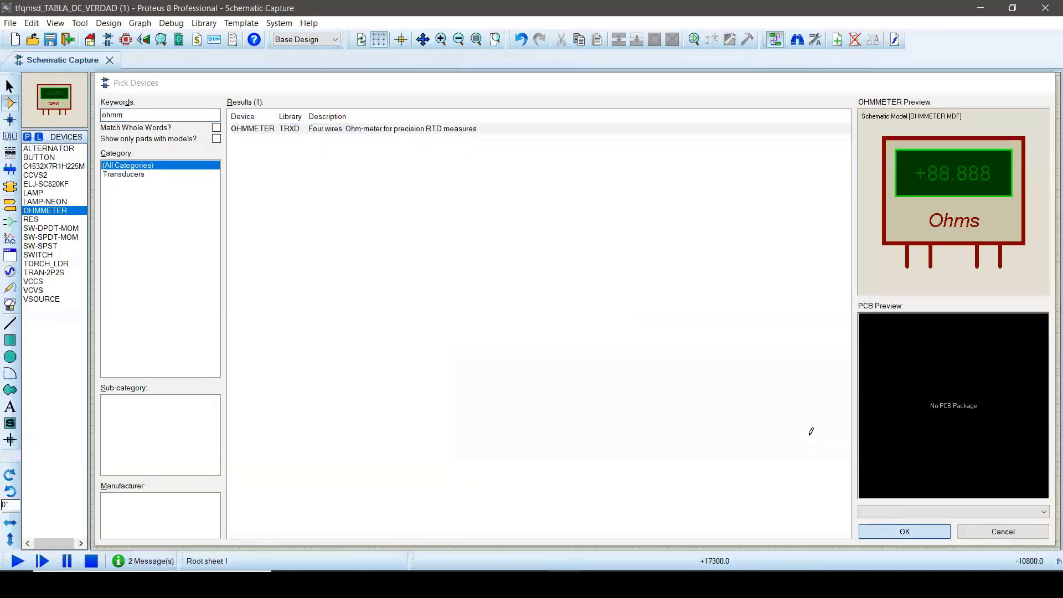
{"action": "left_click", "coordinate": [235, 160]}
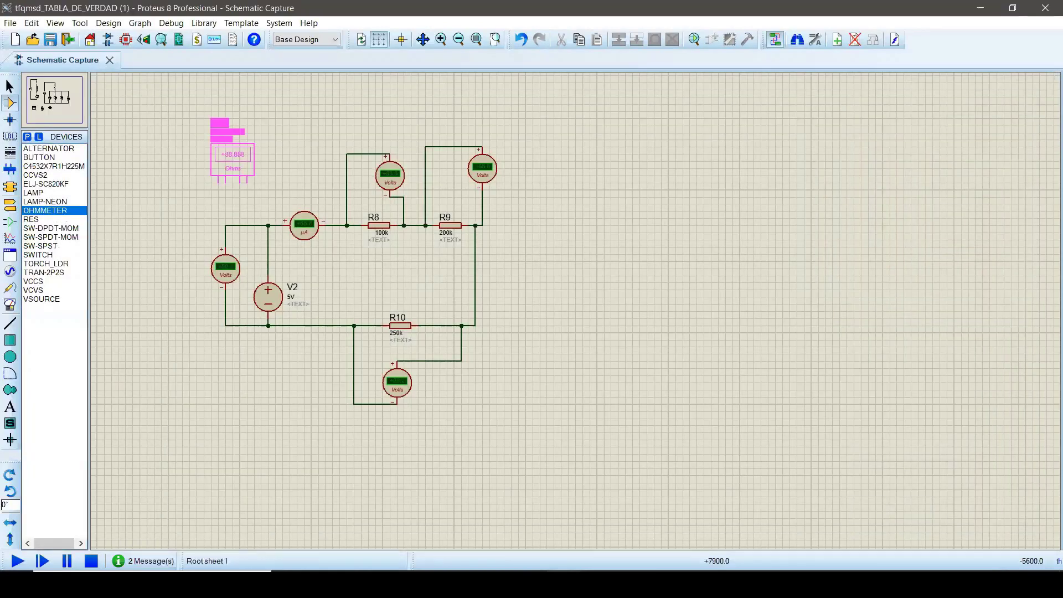
{"action": "left_click", "coordinate": [608, 309]}
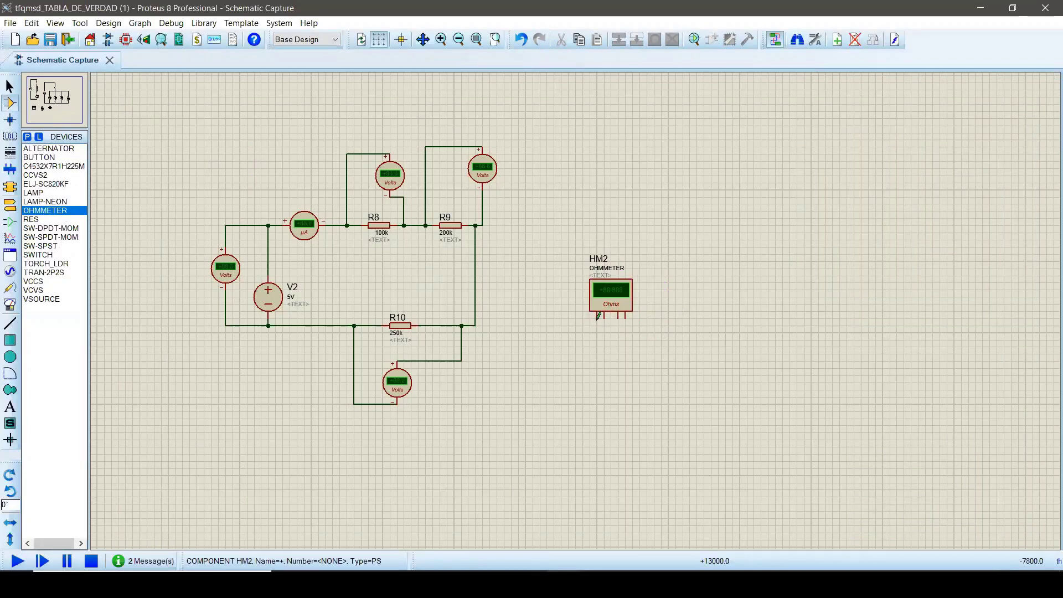
{"action": "scroll", "coordinate": [578, 305], "scroll_direction": "up", "scroll_amount": 1}
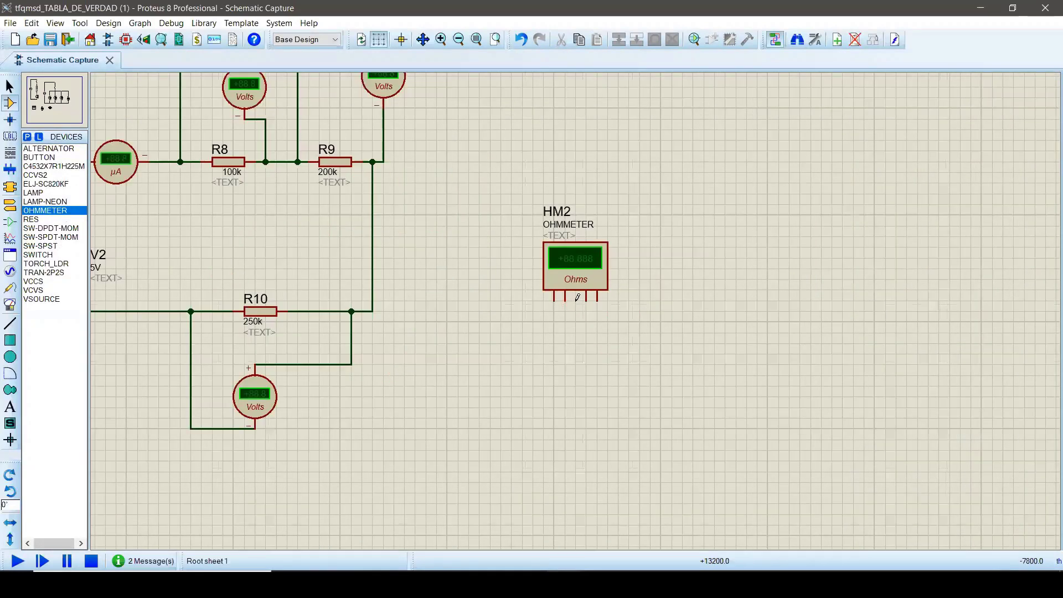
Move the ohmmeter to the empty area above the source and join its adjacent terminals into two pairs
{"action": "scroll", "coordinate": [584, 321], "scroll_direction": "down", "scroll_amount": 1}
{"action": "left_click_drag", "start_coordinate": [505, 219], "coordinate": [632, 339]}
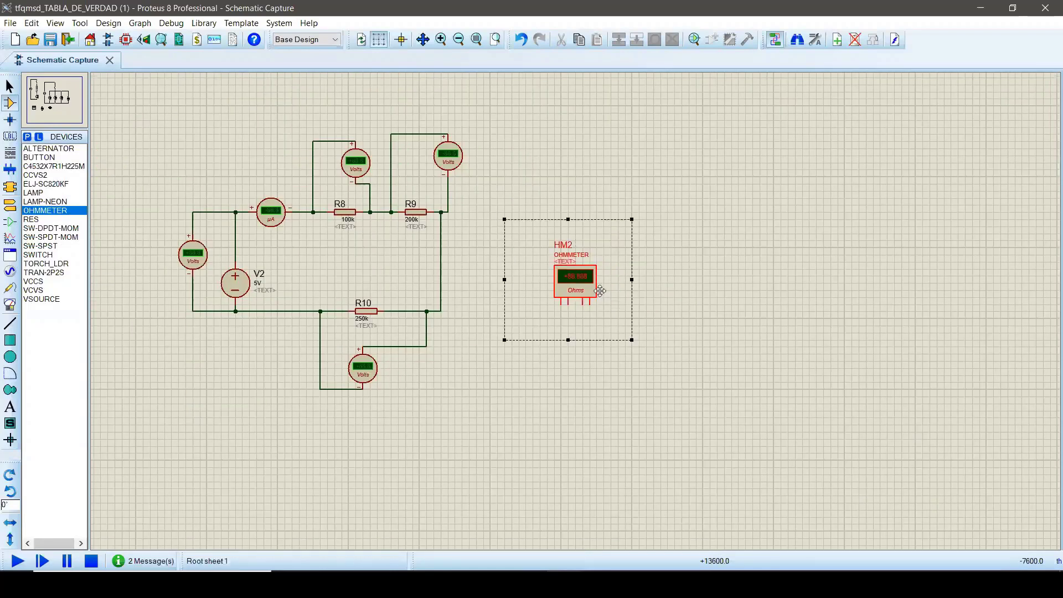
{"action": "left_click_drag", "start_coordinate": [591, 295], "coordinate": [180, 162]}
{"action": "left_click", "coordinate": [202, 167]}
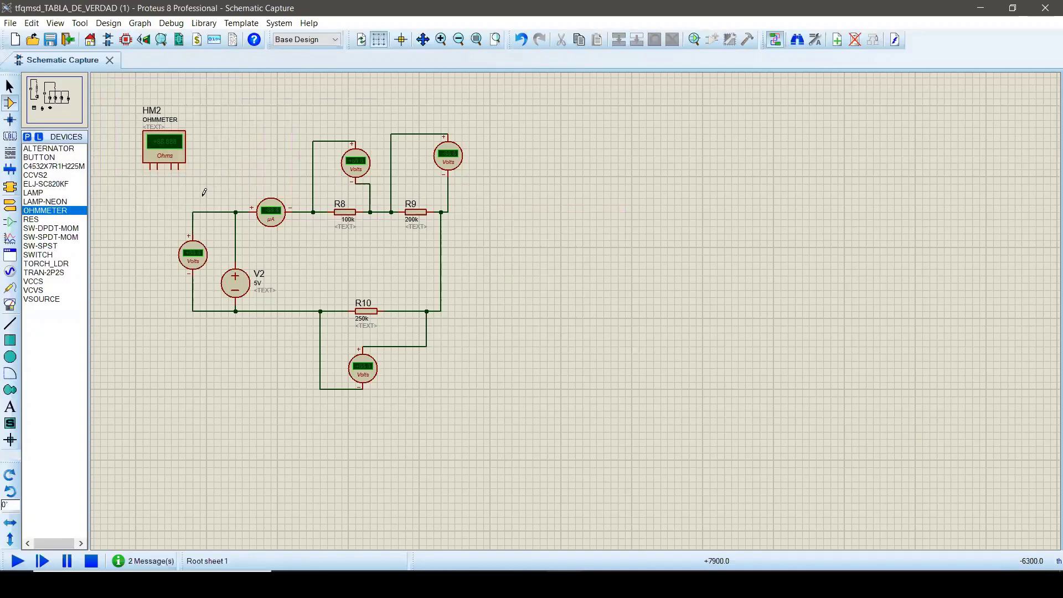
{"action": "scroll", "coordinate": [205, 193], "scroll_direction": "up", "scroll_amount": 1}
{"action": "scroll", "coordinate": [586, 315], "scroll_direction": "down", "scroll_amount": 1}
{"action": "scroll", "coordinate": [802, 356], "scroll_direction": "up", "scroll_amount": 1}
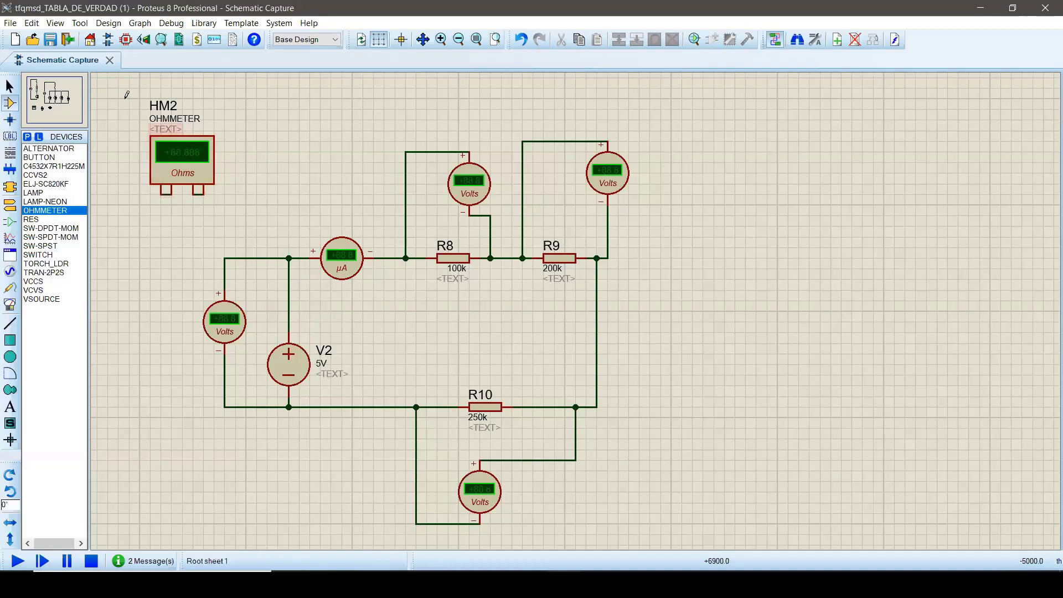
Move the ohmmeter to the empty area to the right of R9 and R10
{"action": "left_click_drag", "start_coordinate": [119, 98], "coordinate": [244, 217]}
{"action": "left_click_drag", "start_coordinate": [190, 173], "coordinate": [763, 354]}
{"action": "left_click", "coordinate": [724, 435]}
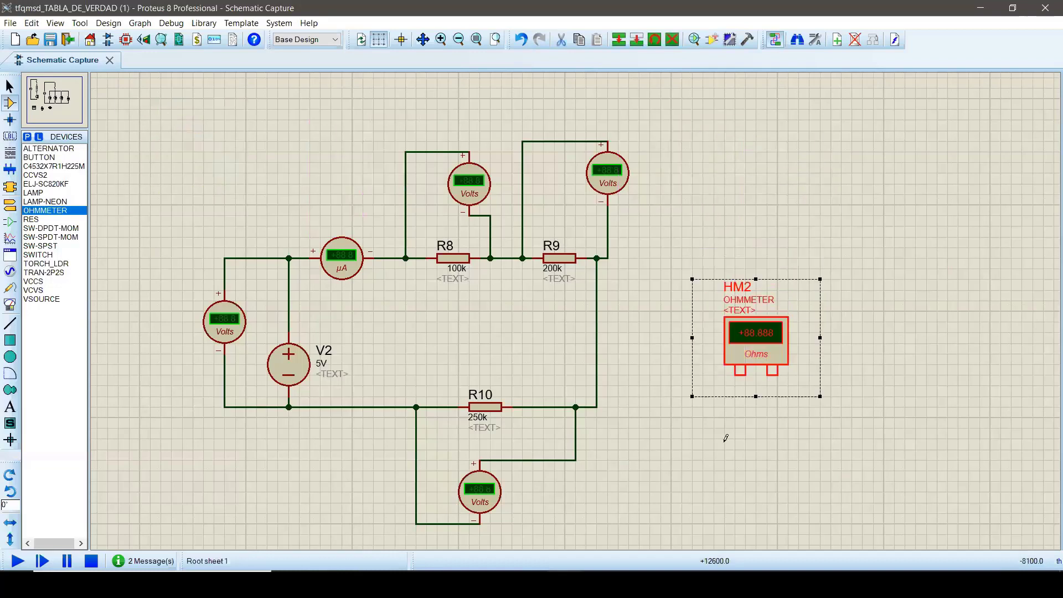
Wire the ohmmeter across R10 and run the simulation to read its resistance, stopping it at the end
{"action": "left_click", "coordinate": [736, 375]}
{"action": "left_click", "coordinate": [437, 407]}
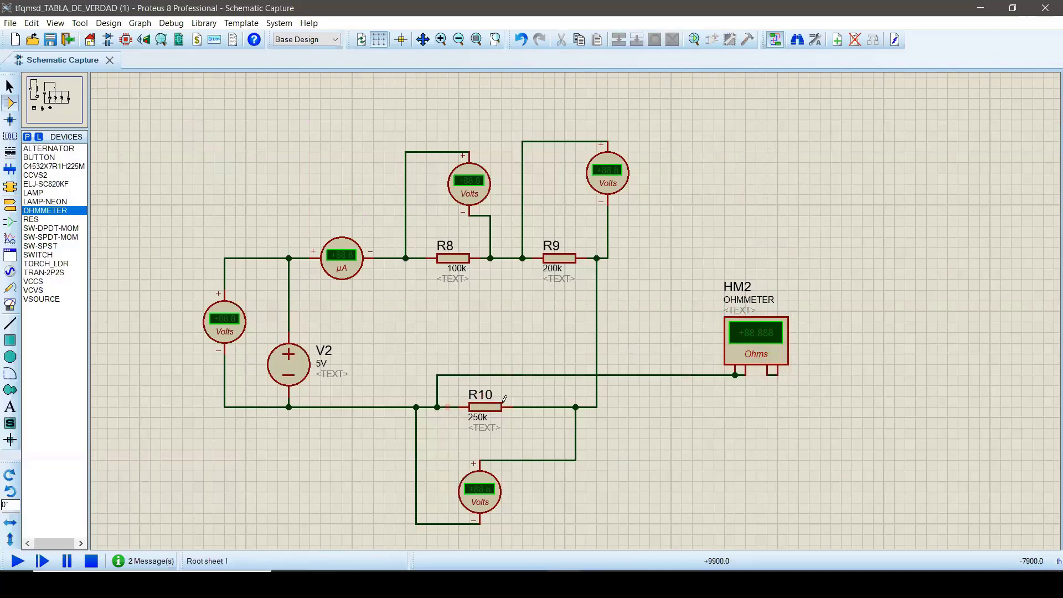
{"action": "left_click", "coordinate": [767, 375]}
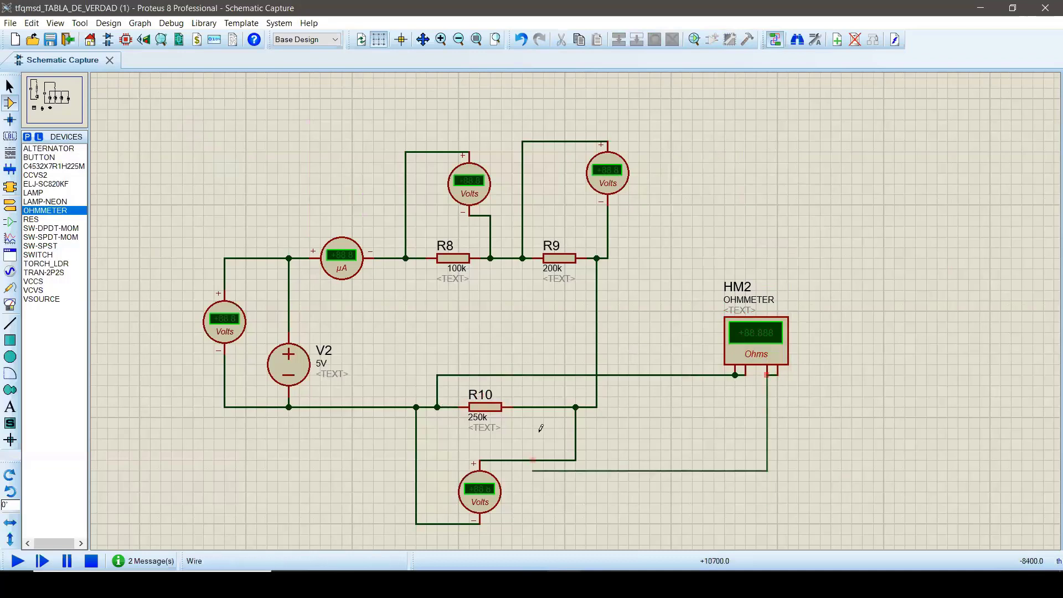
{"action": "left_click", "coordinate": [531, 406]}
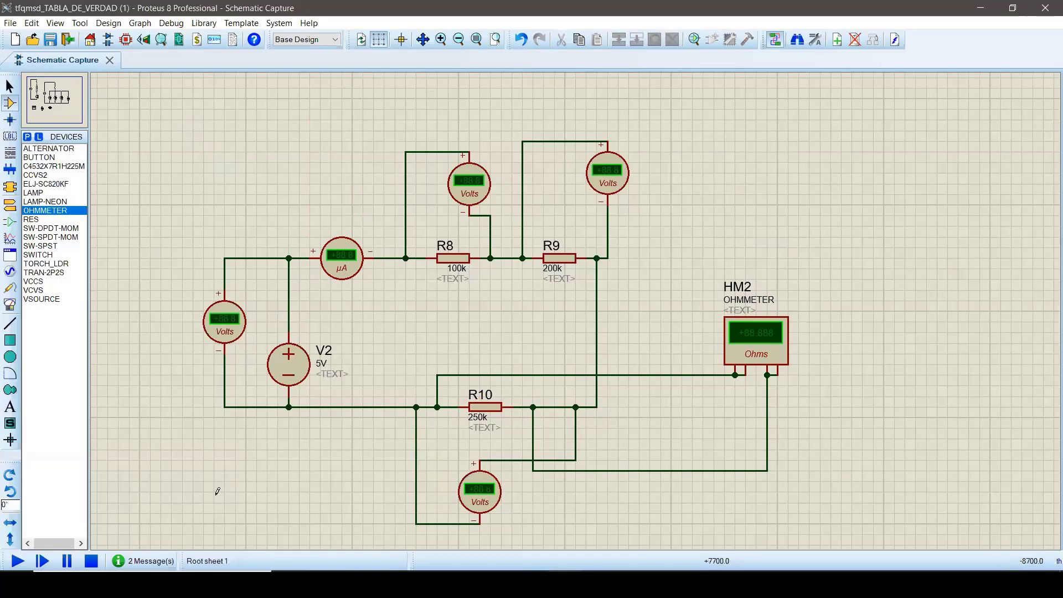
{"action": "left_click", "coordinate": [17, 561]}
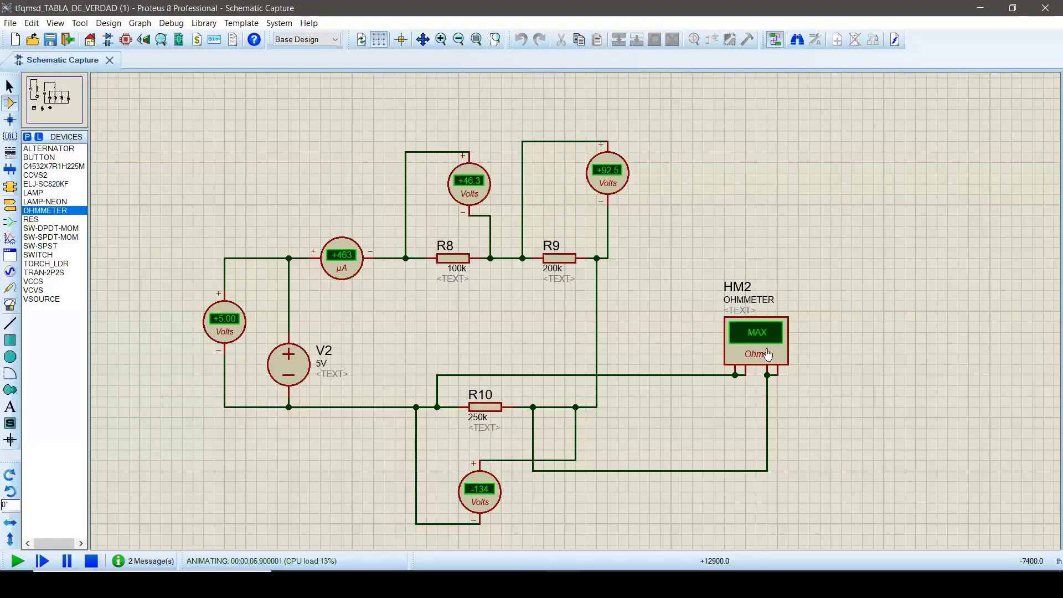
{"action": "left_click", "coordinate": [90, 562]}
Set the ohmmeter's range to Kohm and rerun the simulation to check its reading, stopping it at the end
{"action": "double_click", "coordinate": [742, 353]}
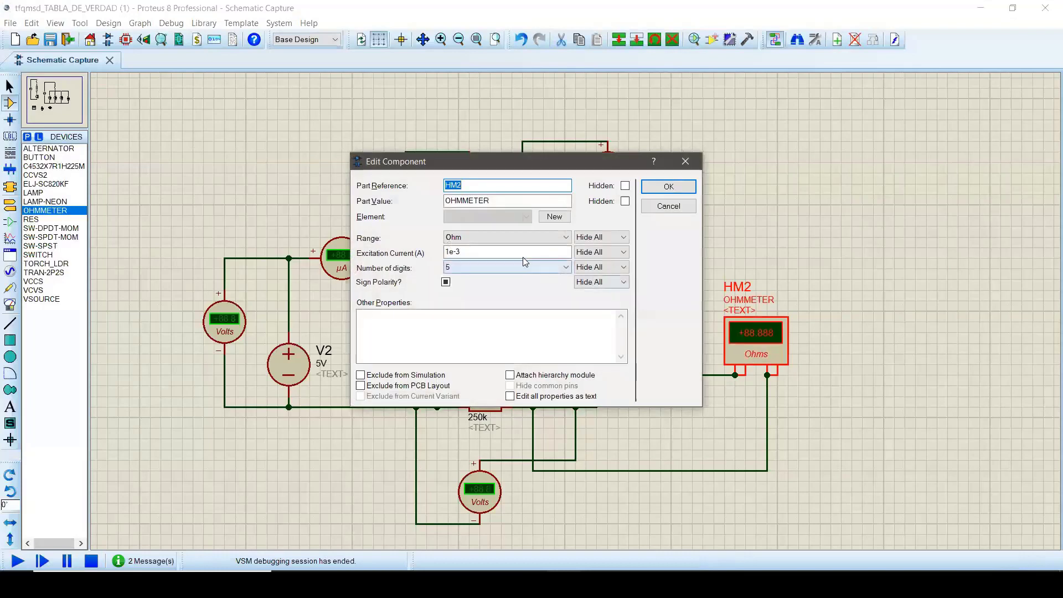
{"action": "left_click", "coordinate": [558, 239]}
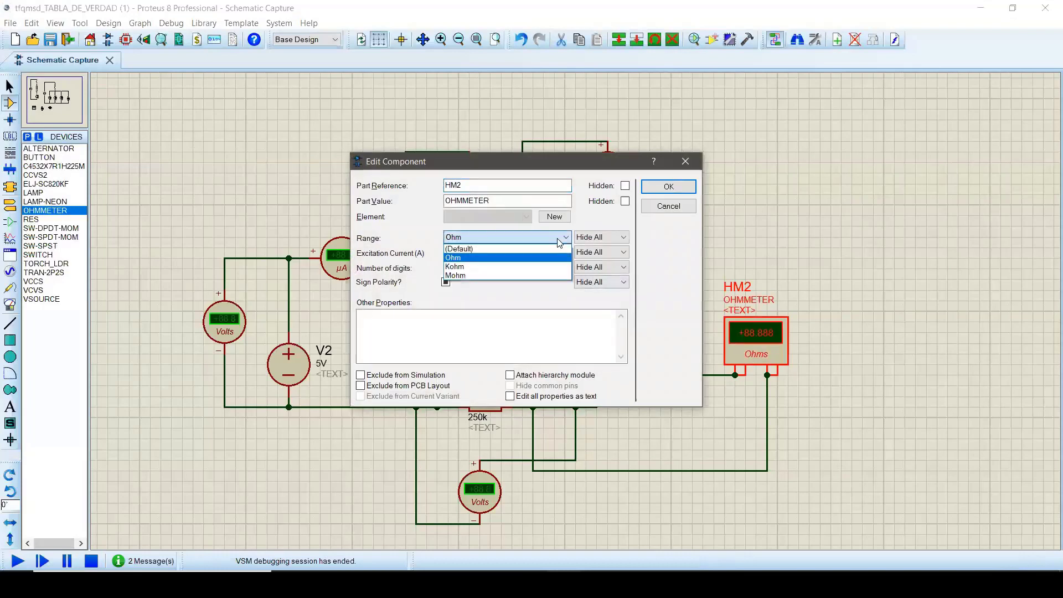
{"action": "left_click", "coordinate": [526, 267]}
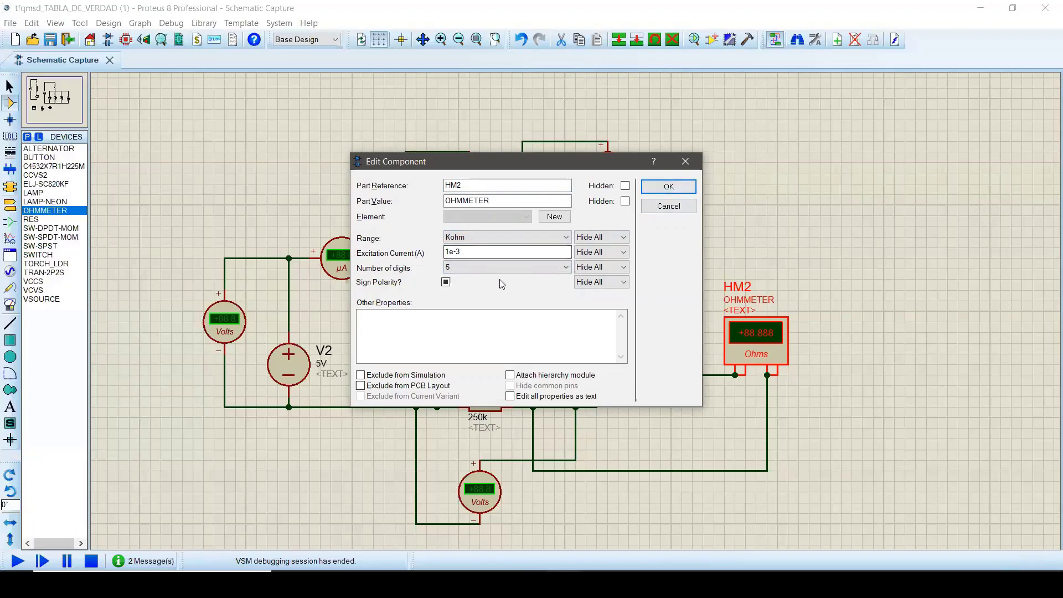
{"action": "left_click", "coordinate": [446, 281]}
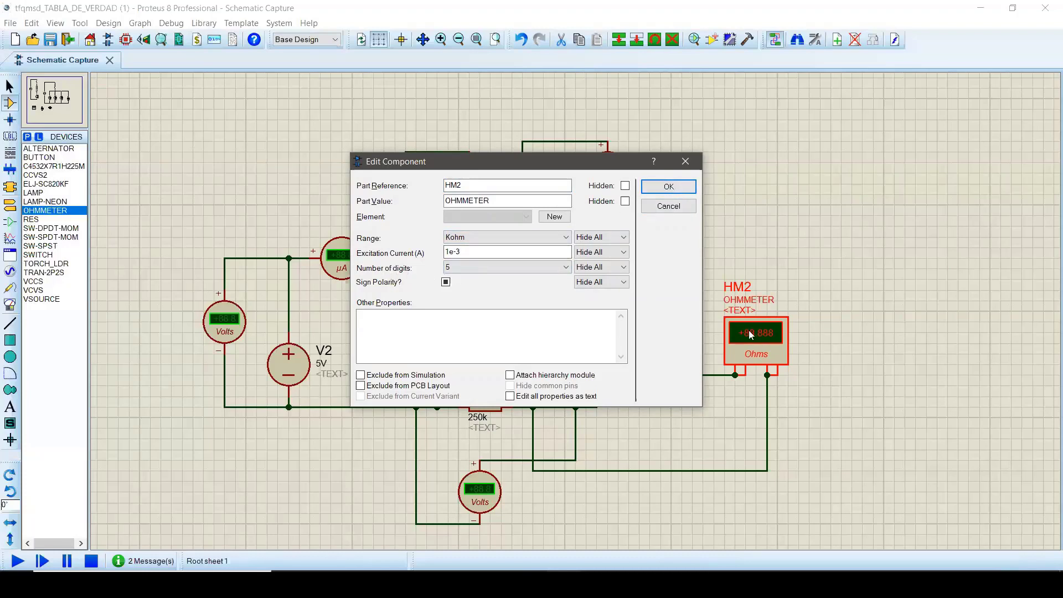
{"action": "left_click", "coordinate": [677, 188]}
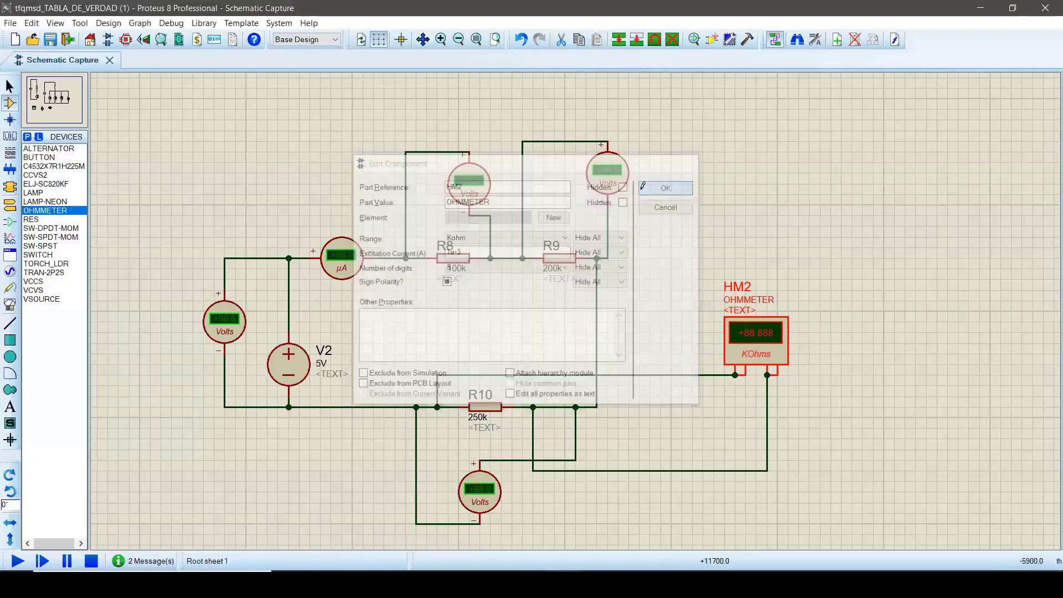
{"action": "left_click", "coordinate": [17, 559]}
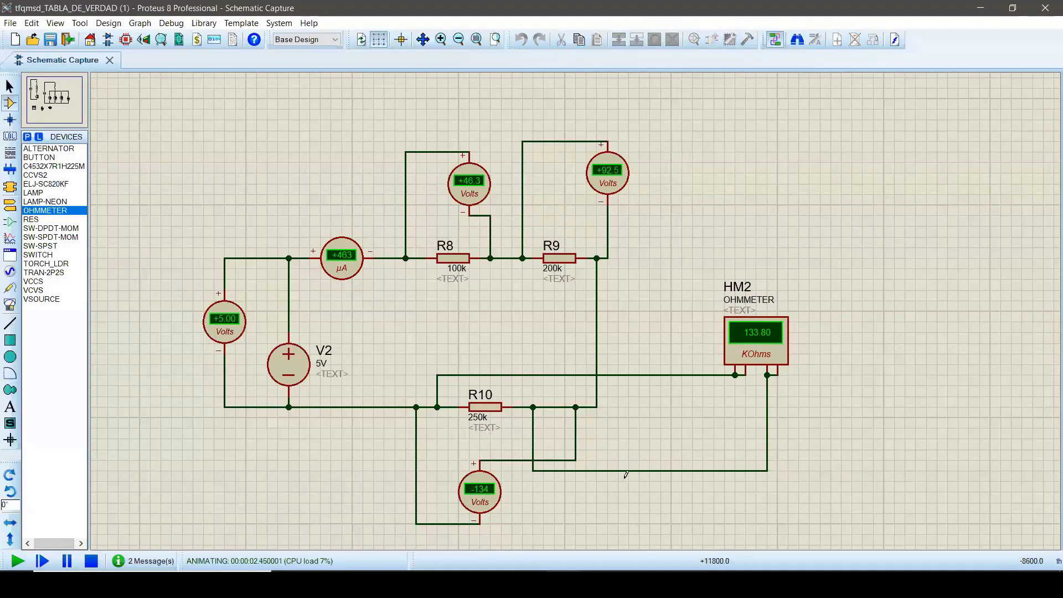
{"action": "left_click", "coordinate": [91, 561]}
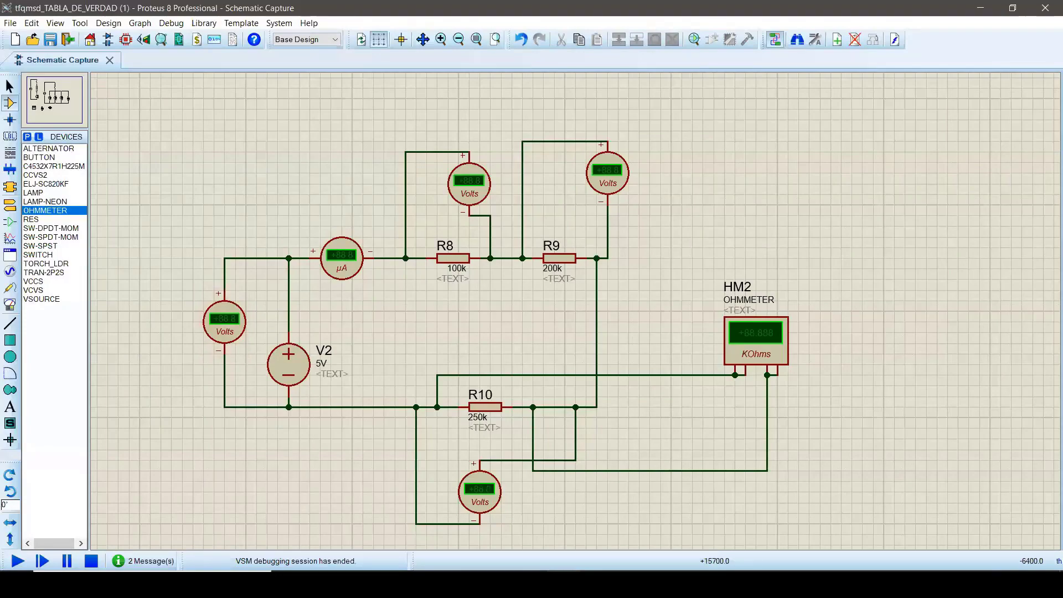
Shift source V2 slightly upward, rewire both its terminals to the circuit, and run the simulation again before stopping it
{"action": "key", "text": "ctrl+z"}
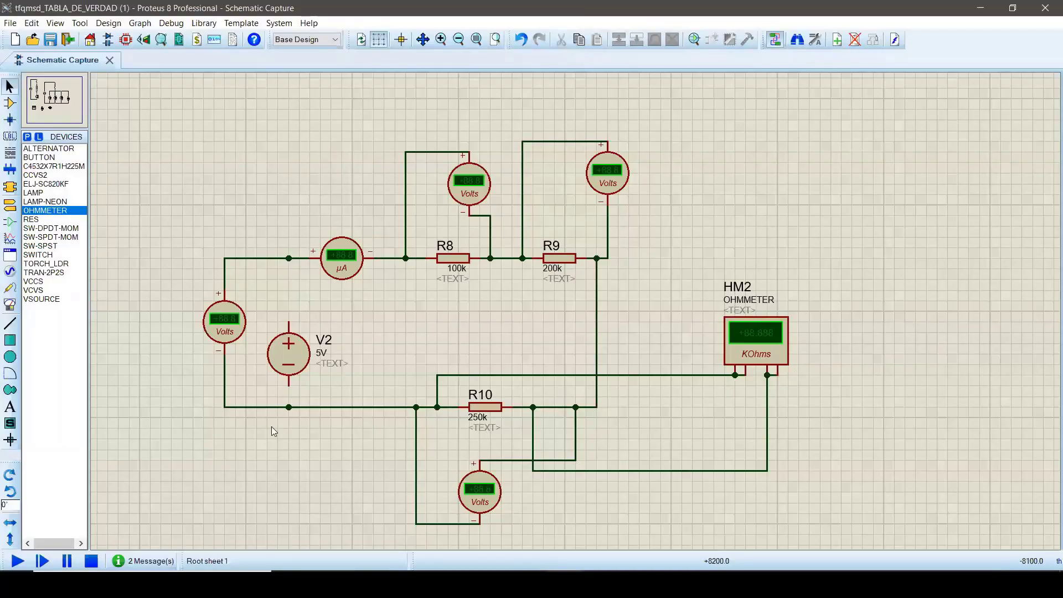
{"action": "left_click", "coordinate": [289, 322]}
{"action": "left_click", "coordinate": [289, 258]}
{"action": "left_click", "coordinate": [289, 386]}
{"action": "left_click", "coordinate": [289, 407]}
{"action": "left_click", "coordinate": [17, 561]}
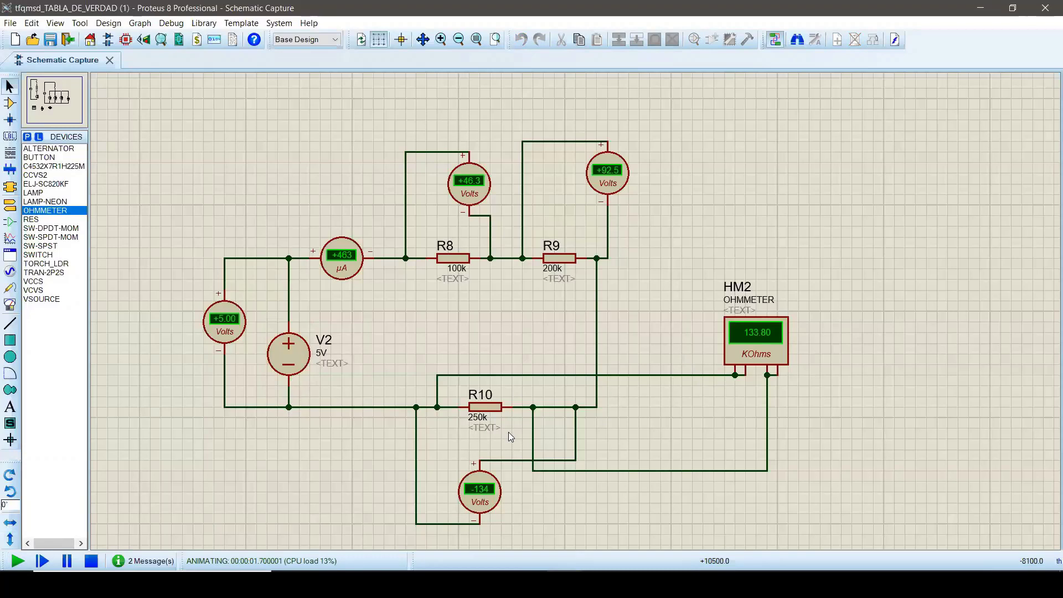
{"action": "left_click", "coordinate": [91, 563]}
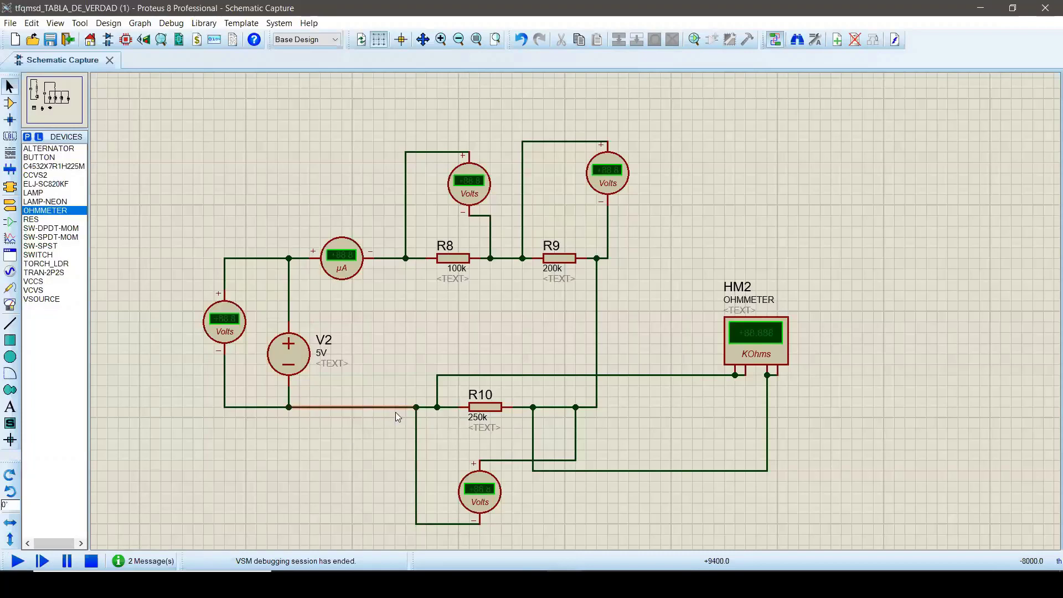
Isolate R10 by deleting the wires at both its ends, and remove both ohmmeter leads
{"action": "left_click", "coordinate": [450, 408]}
{"action": "key", "text": "Delete"}
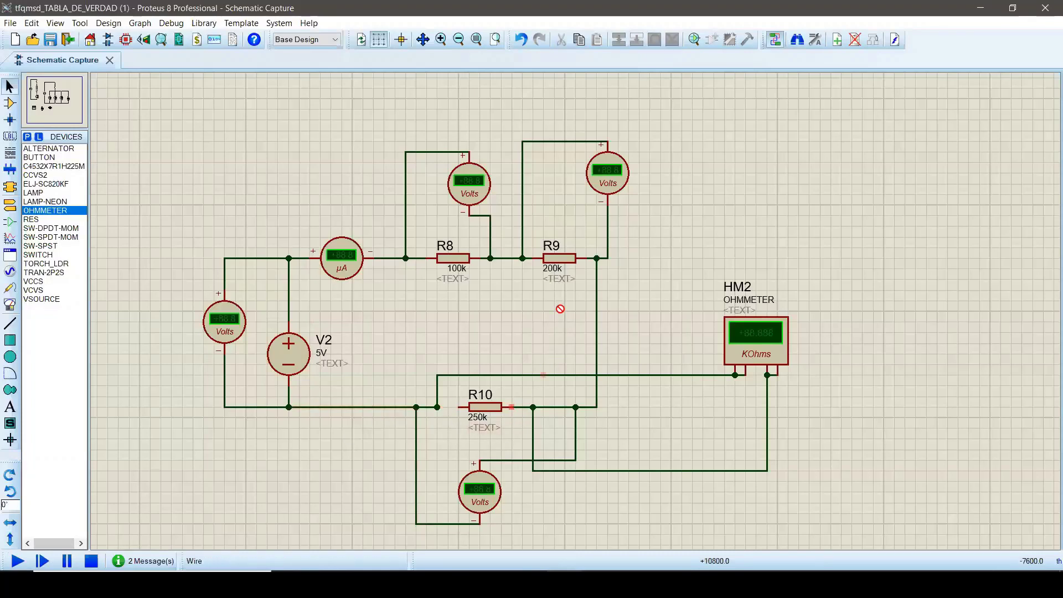
{"action": "left_click", "coordinate": [517, 408]}
{"action": "key", "text": "Delete"}
{"action": "right_click", "coordinate": [438, 394]}
{"action": "right_click", "coordinate": [687, 471]}
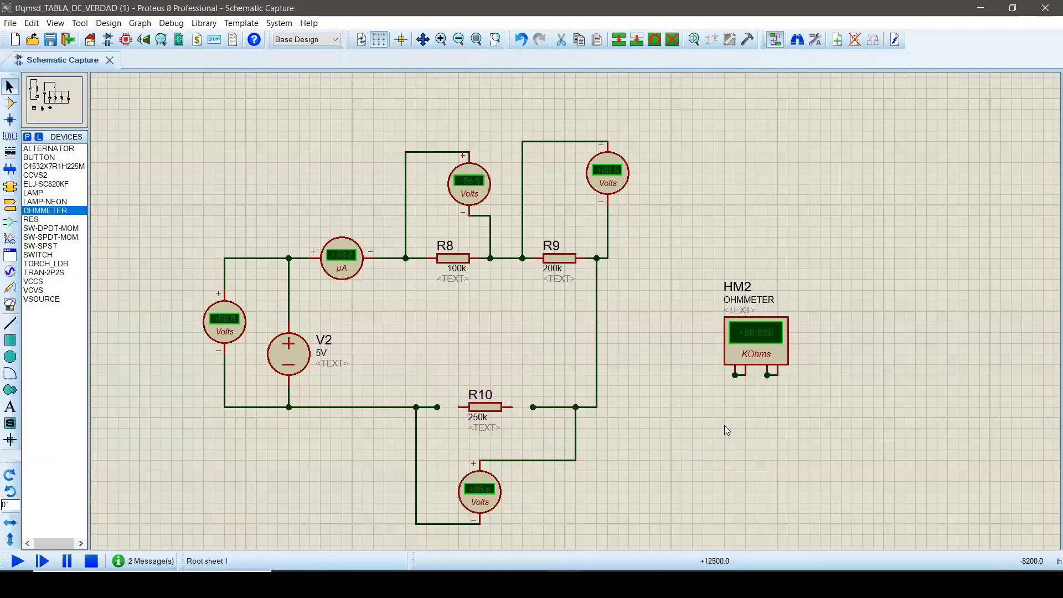
Wire the ohmmeter directly to both terminals of the isolated R10 and run the simulation to measure its resistance
{"action": "left_click", "coordinate": [735, 374]}
{"action": "left_click", "coordinate": [458, 407]}
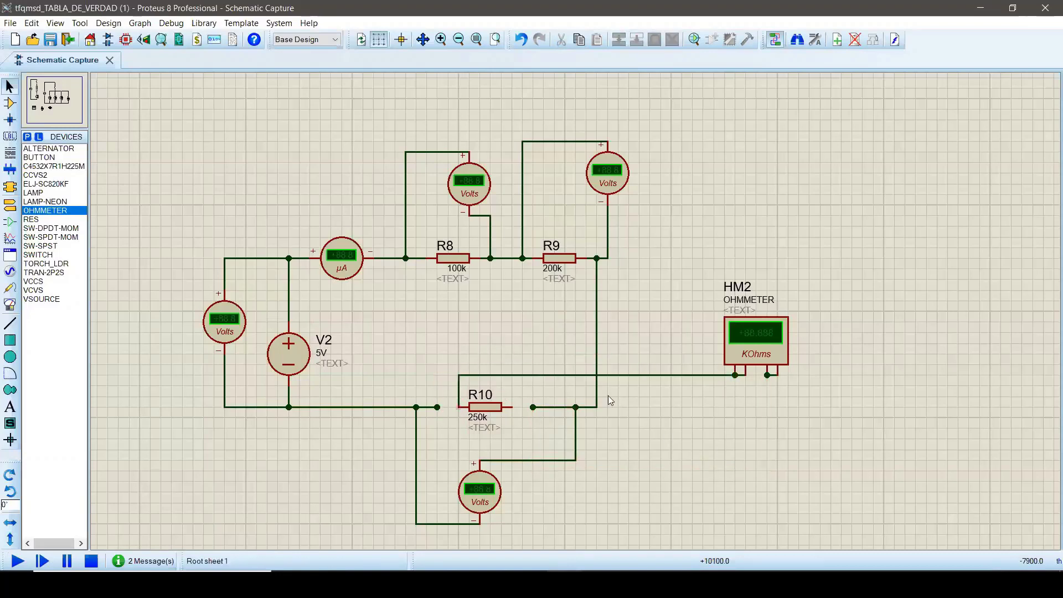
{"action": "left_click", "coordinate": [767, 375]}
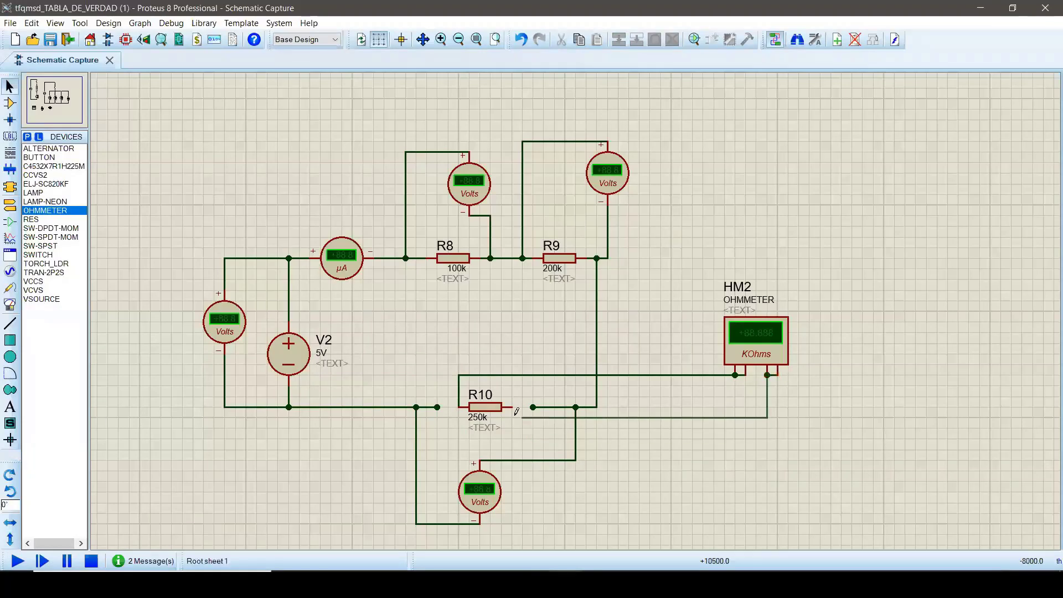
{"action": "left_click", "coordinate": [512, 407]}
{"action": "left_click", "coordinate": [17, 561]}
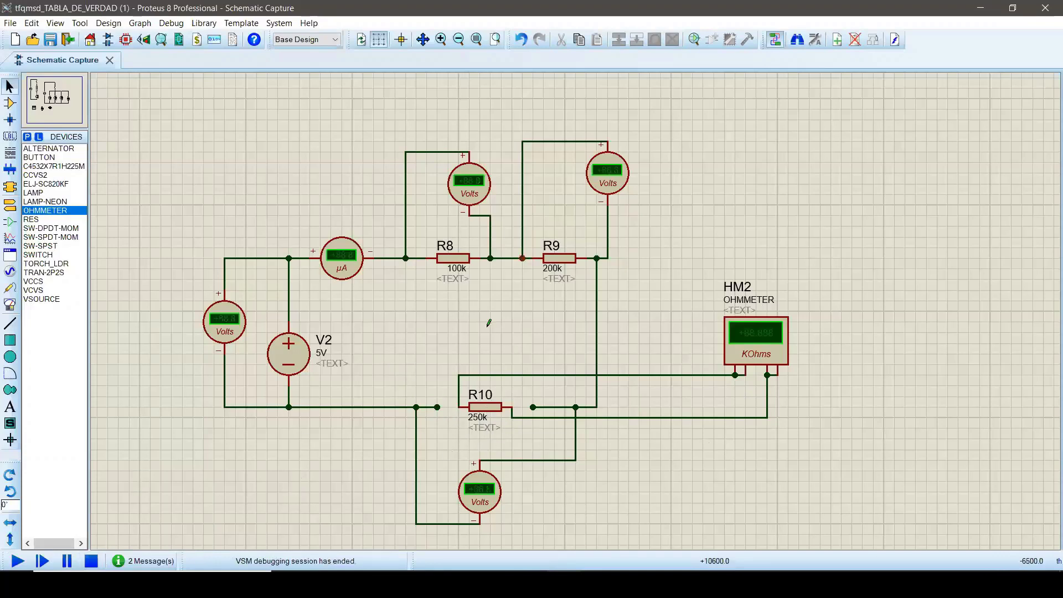
Delete the two wires linking the ohmmeter to the isolated R10
{"action": "left_click", "coordinate": [549, 374]}
{"action": "key", "text": "Delete"}
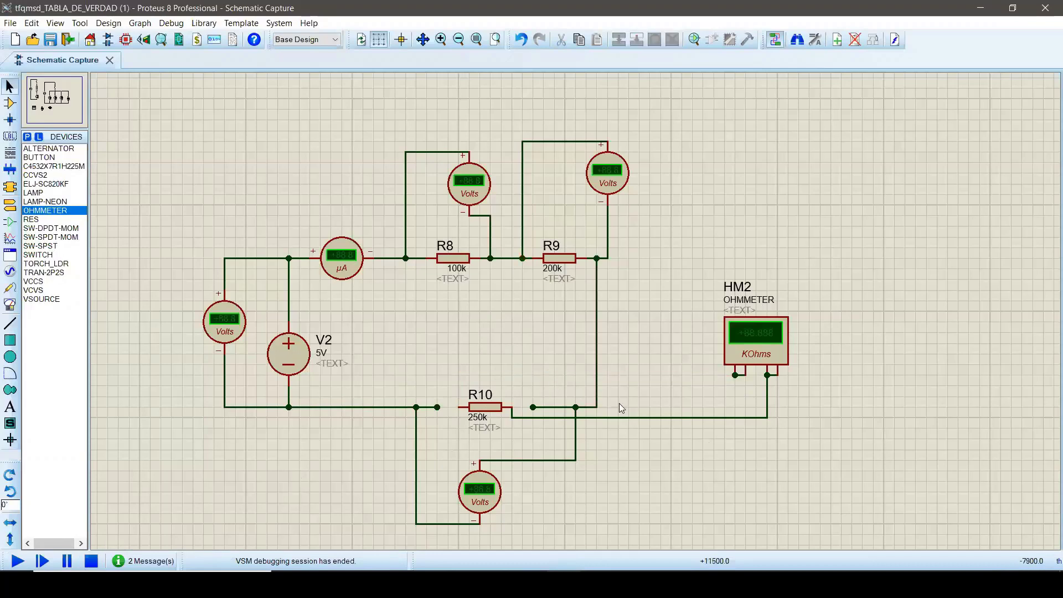
{"action": "left_click", "coordinate": [611, 418]}
{"action": "key", "text": "Delete"}
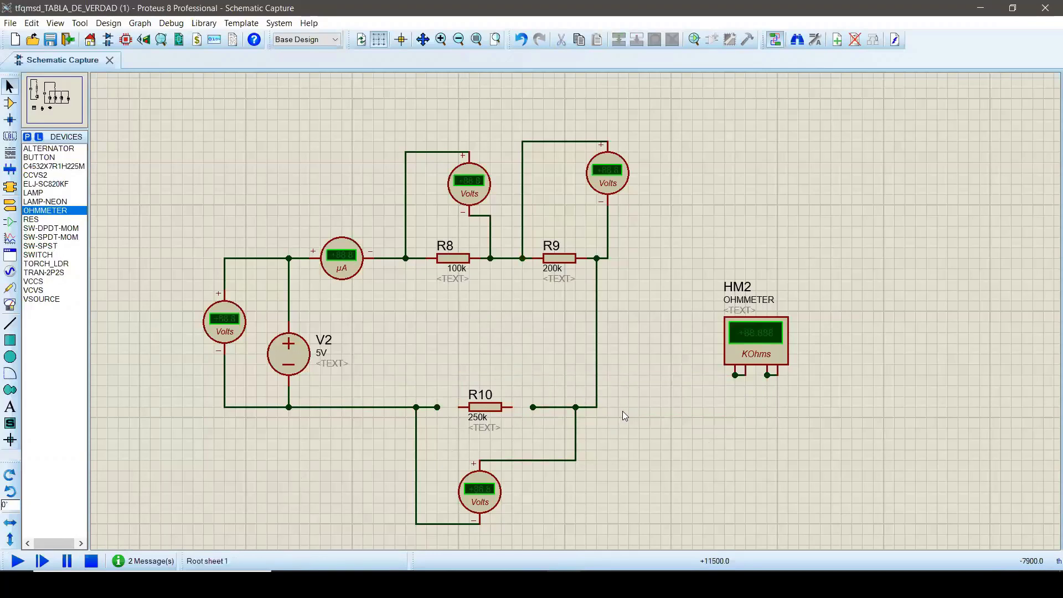
Undo the wiring changes back to R10 connected in the circuit with the ohmmeter across it
{"action": "key", "text": "ctrl+z"}
{"action": "key", "text": "ctrl+z"}
{"action": "key", "text": "ctrl+z"}
{"action": "key", "text": "ctrl+z"}
{"action": "key", "text": "ctrl+z"}
{"action": "key", "text": "ctrl+z"}
{"action": "key", "text": "ctrl+z"}
{"action": "key", "text": "ctrl+z"}
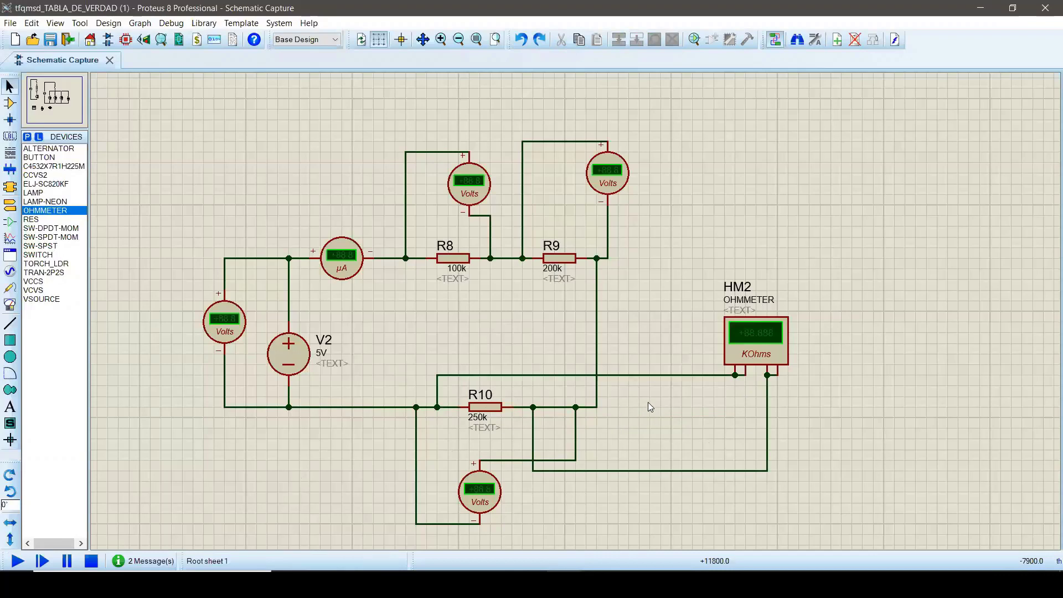
Delete both ohmmeter leads while keeping R10 connected in the circuit
{"action": "left_click", "coordinate": [645, 378]}
{"action": "key", "text": "Delete"}
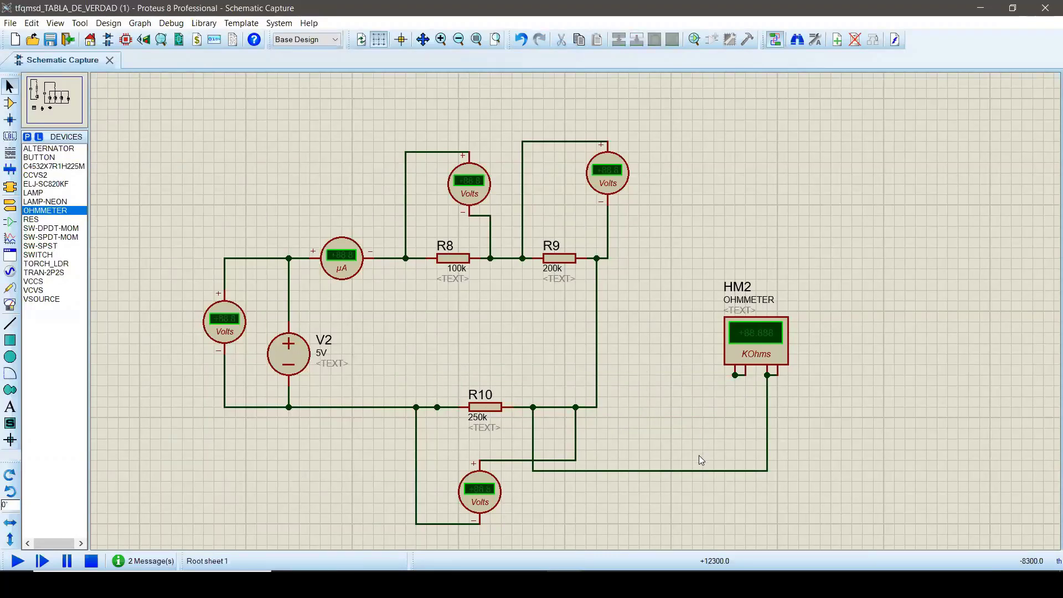
{"action": "left_click", "coordinate": [703, 471]}
{"action": "key", "text": "Delete"}
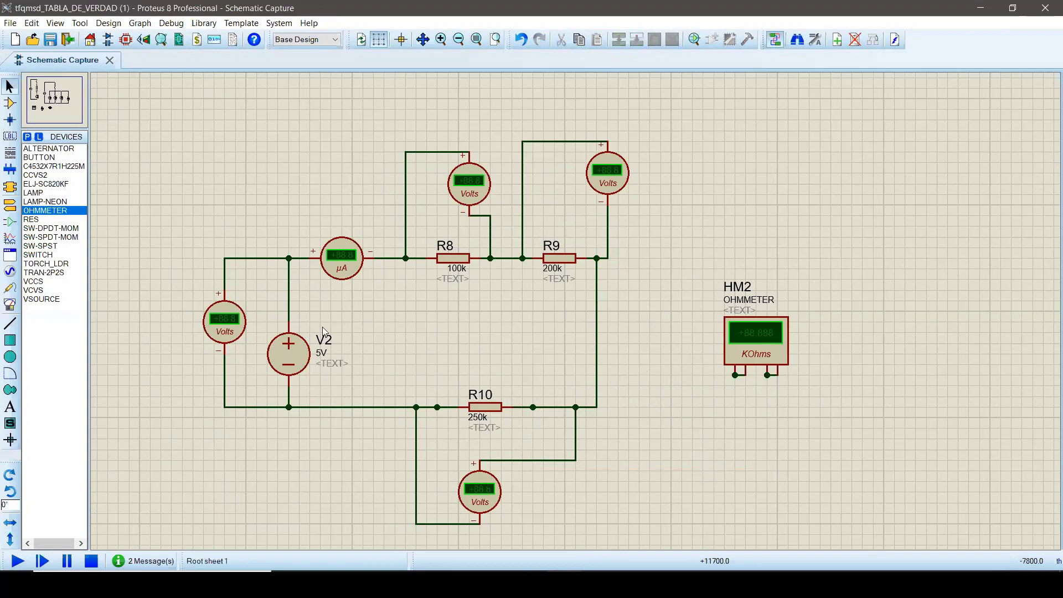
Disconnect source V2, delete the ammeter, and remove the wire between the source loop and R10 to isolate the resistors
{"action": "left_click", "coordinate": [289, 293]}
{"action": "key", "text": "Delete"}
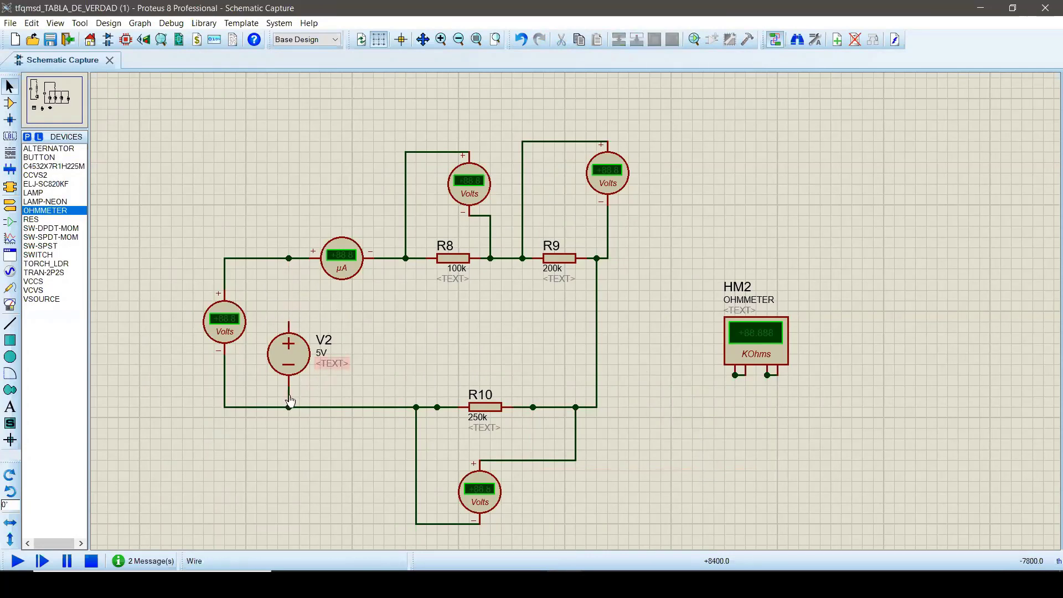
{"action": "left_click", "coordinate": [341, 258]}
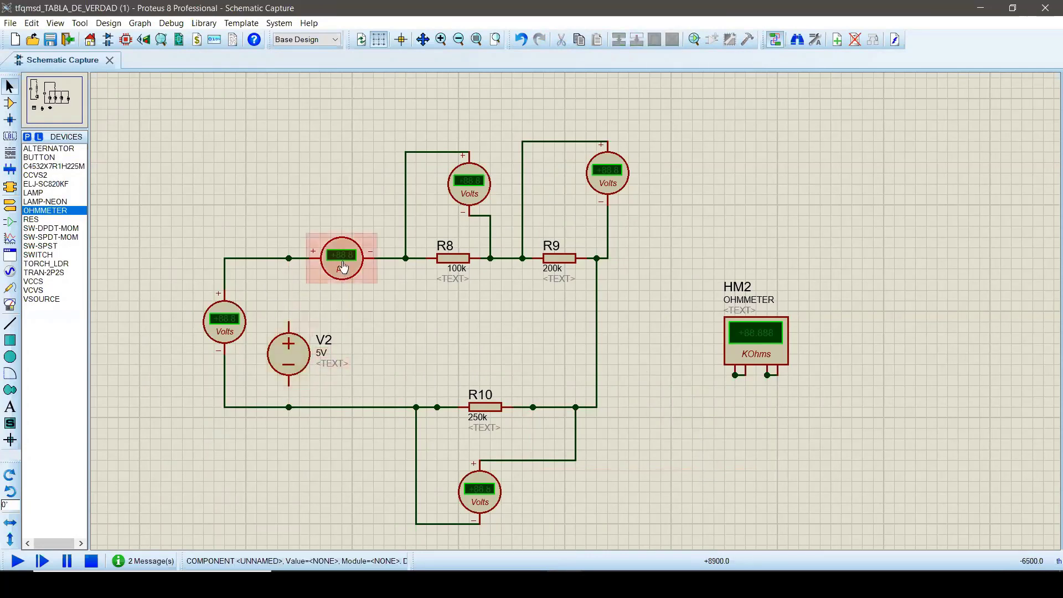
{"action": "key", "text": "Delete"}
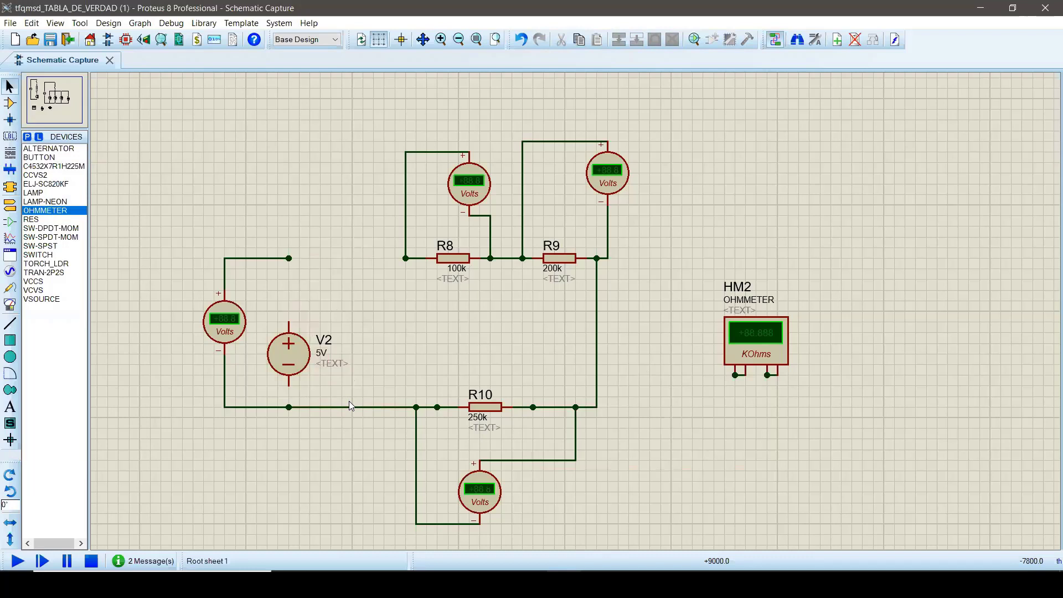
{"action": "left_click", "coordinate": [356, 408]}
{"action": "key", "text": "Delete"}
Wire the ohmmeter across the whole resistor chain, from R8's free end to R10's free end
{"action": "left_click", "coordinate": [735, 375]}
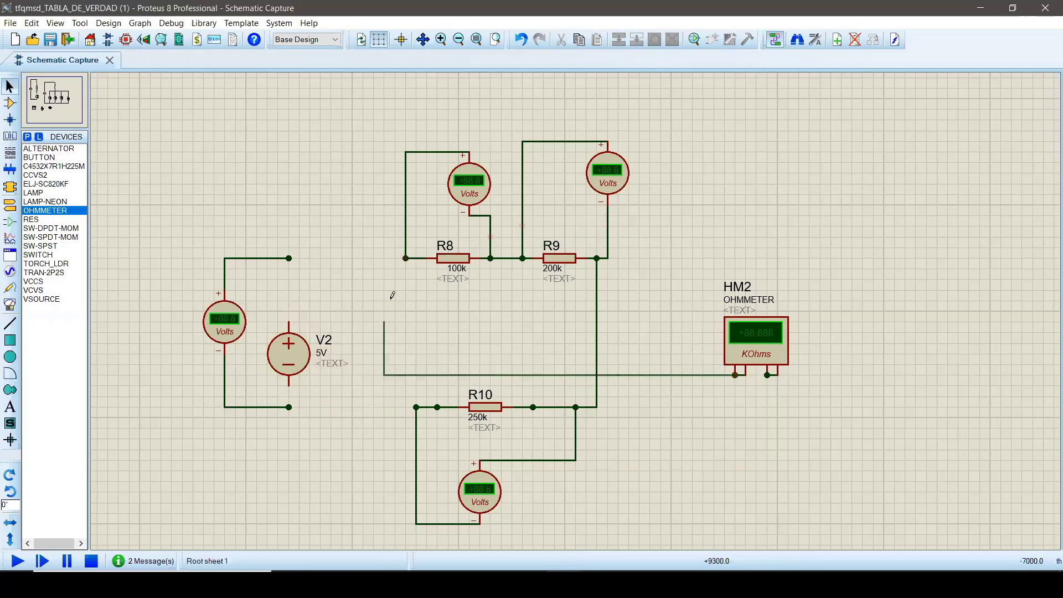
{"action": "left_click", "coordinate": [406, 259]}
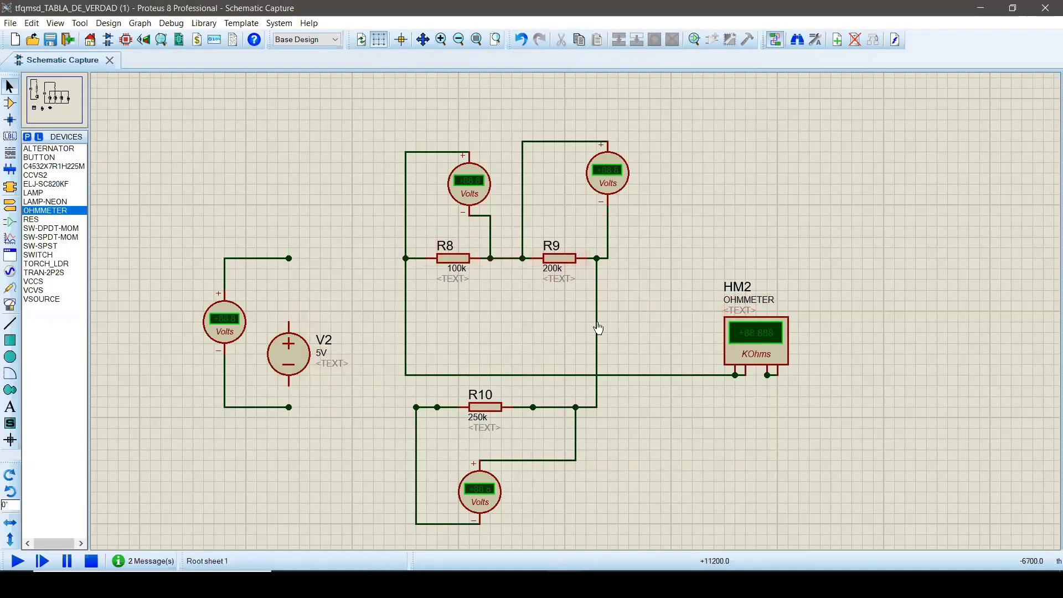
{"action": "left_click", "coordinate": [767, 375]}
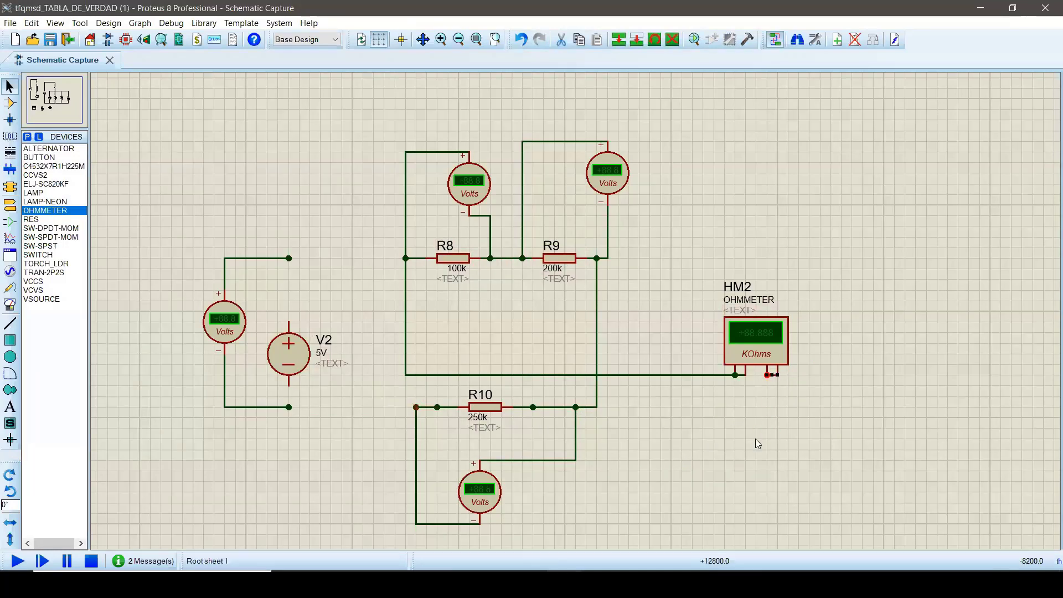
{"action": "left_click", "coordinate": [730, 446]}
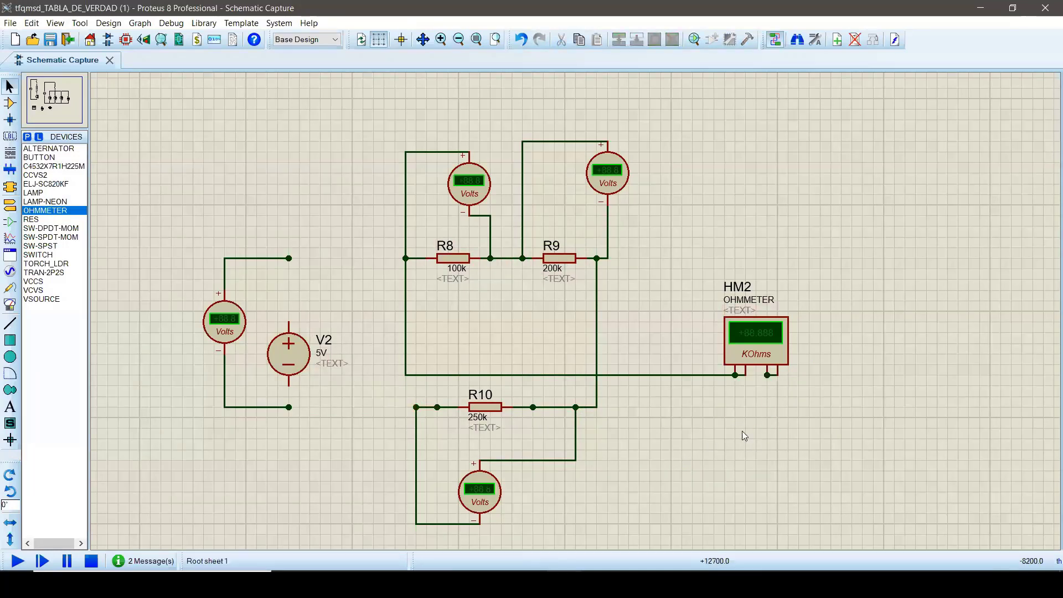
{"action": "left_click", "coordinate": [767, 375]}
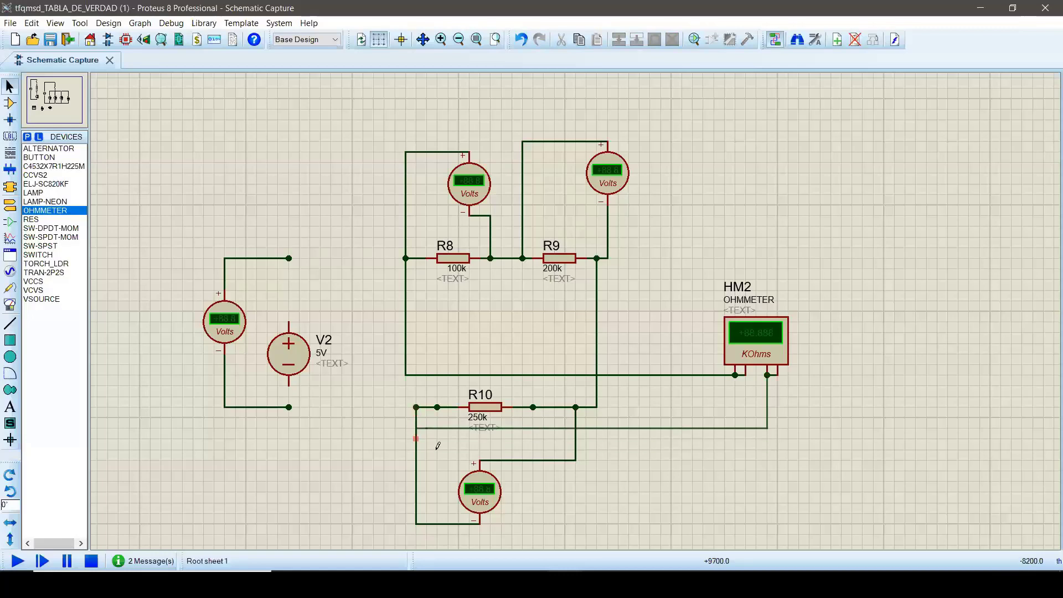
{"action": "left_click", "coordinate": [415, 428]}
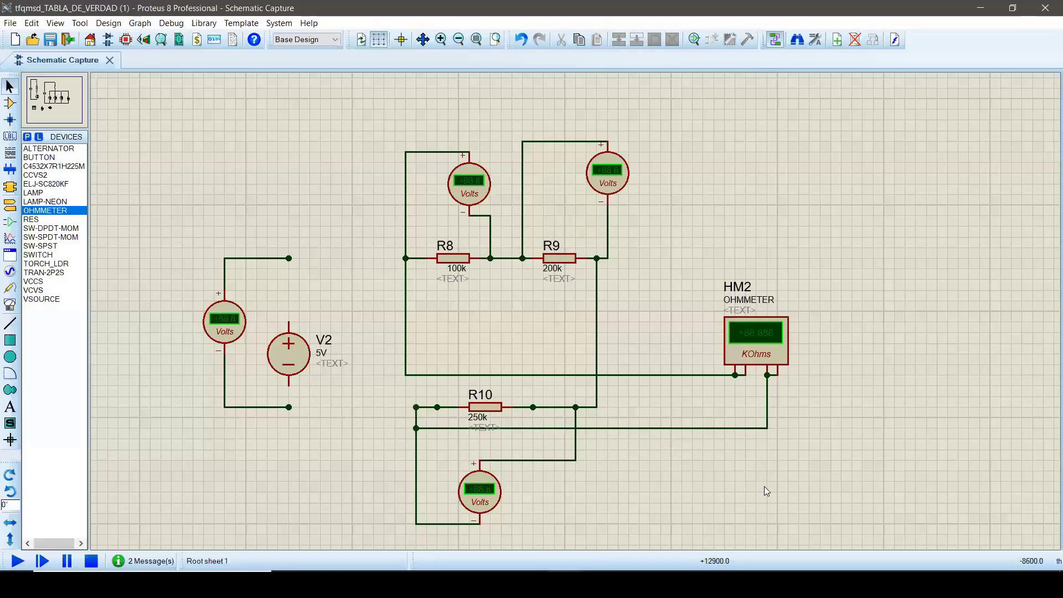
Run the simulation to measure the total resistance with the voltmeters still connected, and stop it
{"action": "left_click", "coordinate": [20, 562]}
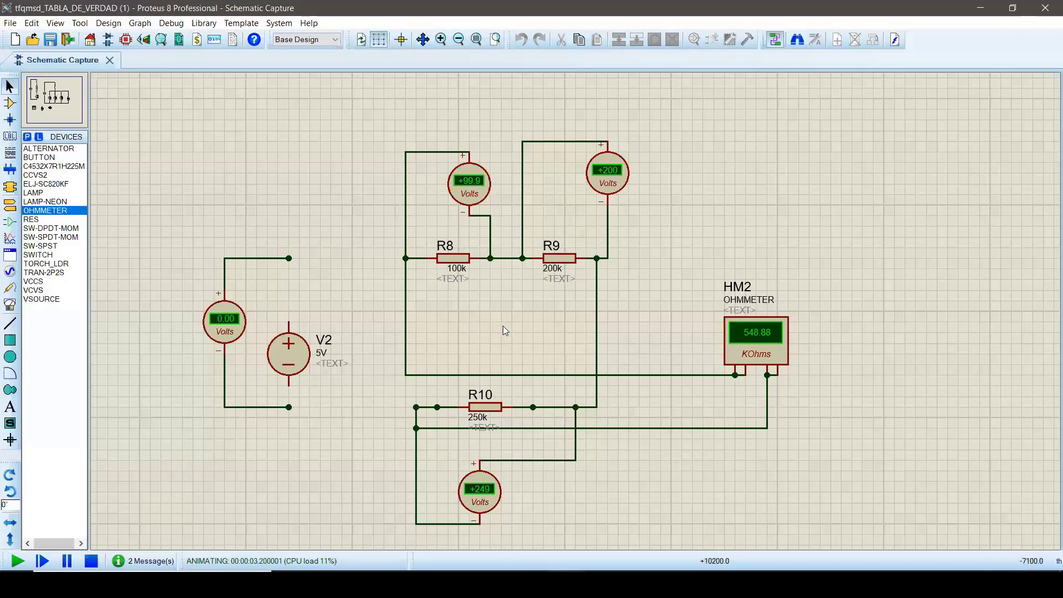
{"action": "left_click", "coordinate": [521, 256]}
{"action": "left_click", "coordinate": [91, 561]}
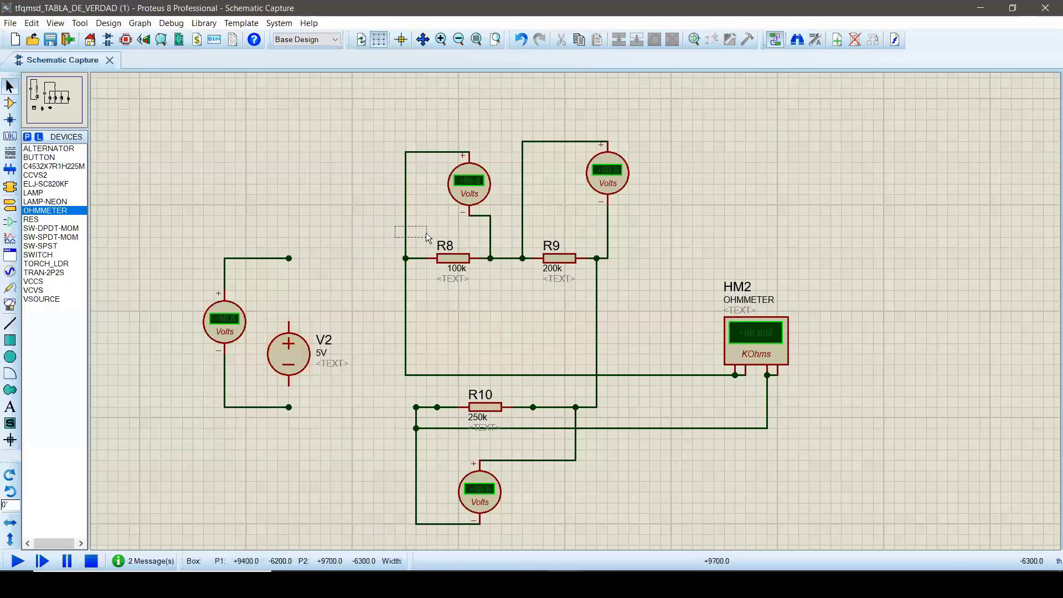
Delete the wires connecting the three voltmeters to R9, R8 and R10, keeping the voltmeters on the sheet
{"action": "left_click_drag", "start_coordinate": [543, 217], "coordinate": [510, 110]}
{"action": "key", "text": "Delete"}
{"action": "left_click", "coordinate": [608, 235]}
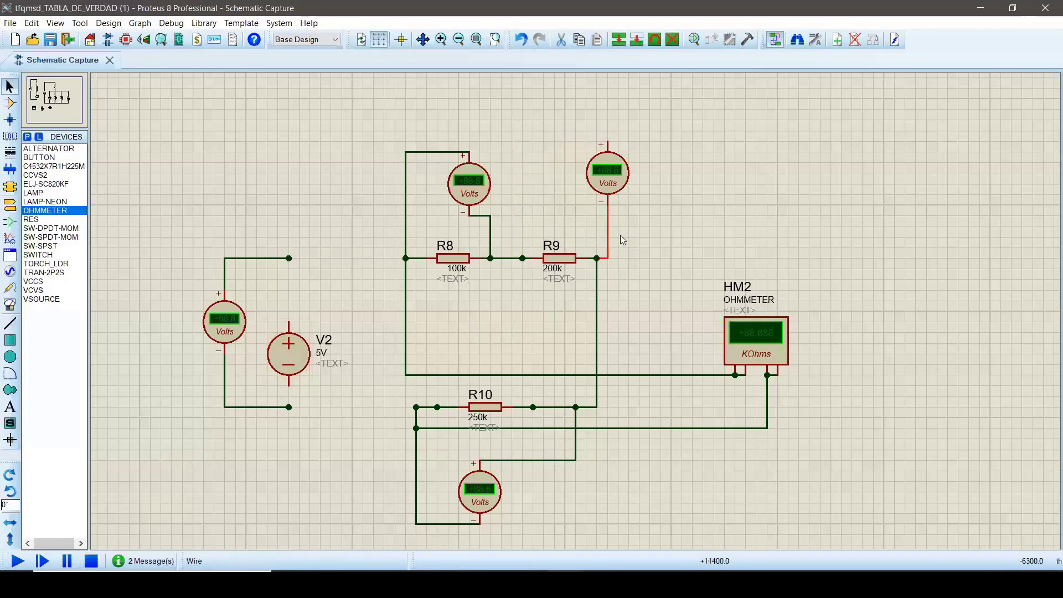
{"action": "key", "text": "Delete"}
{"action": "left_click", "coordinate": [491, 230]}
{"action": "key", "text": "Delete"}
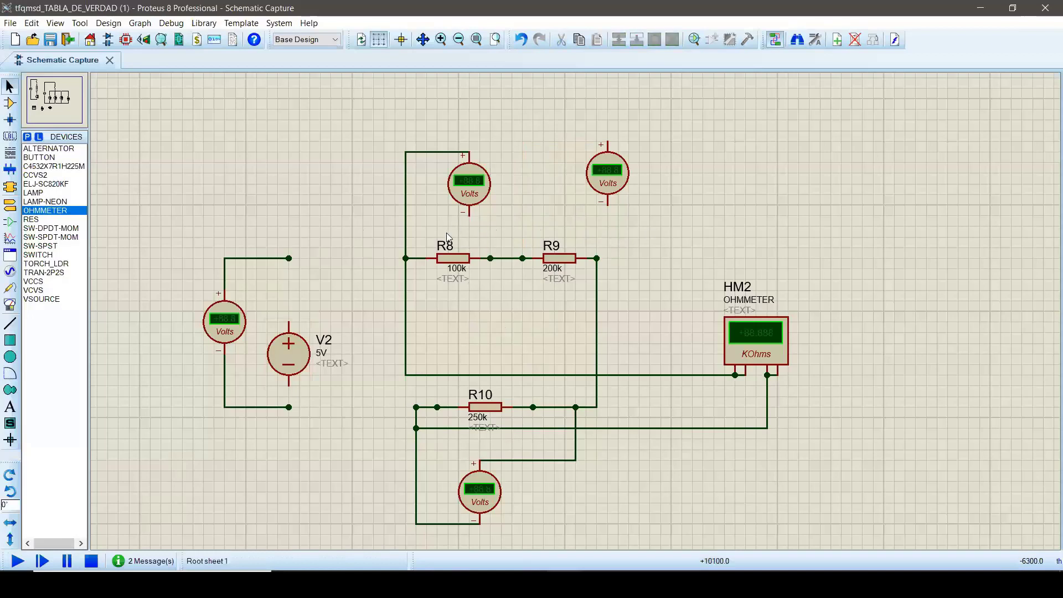
{"action": "left_click", "coordinate": [407, 227]}
{"action": "key", "text": "Delete"}
{"action": "left_click", "coordinate": [540, 460]}
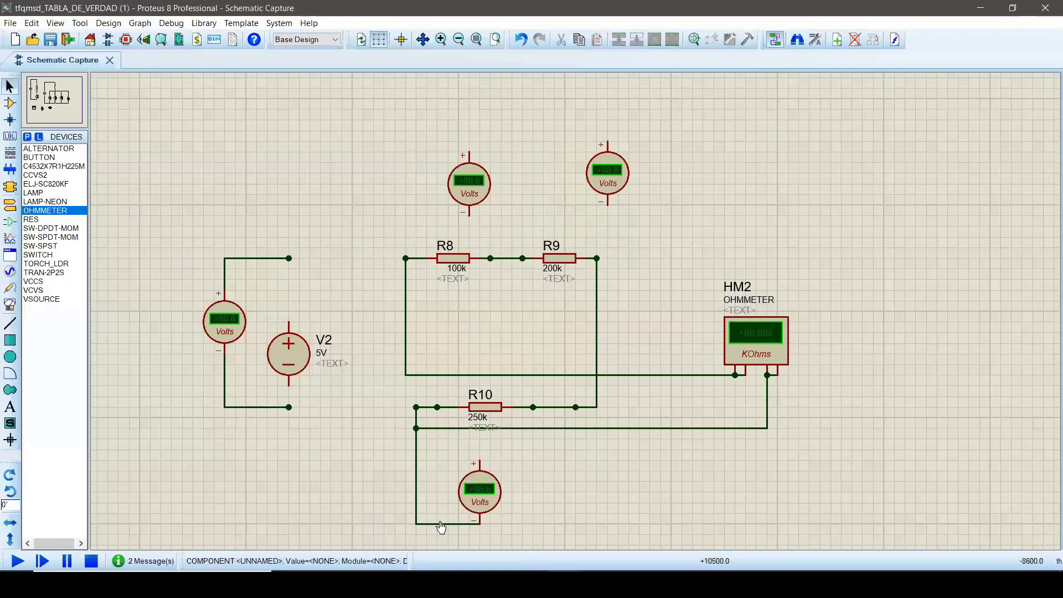
{"action": "key", "text": "Delete"}
{"action": "left_click", "coordinate": [414, 500]}
{"action": "key", "text": "Delete"}
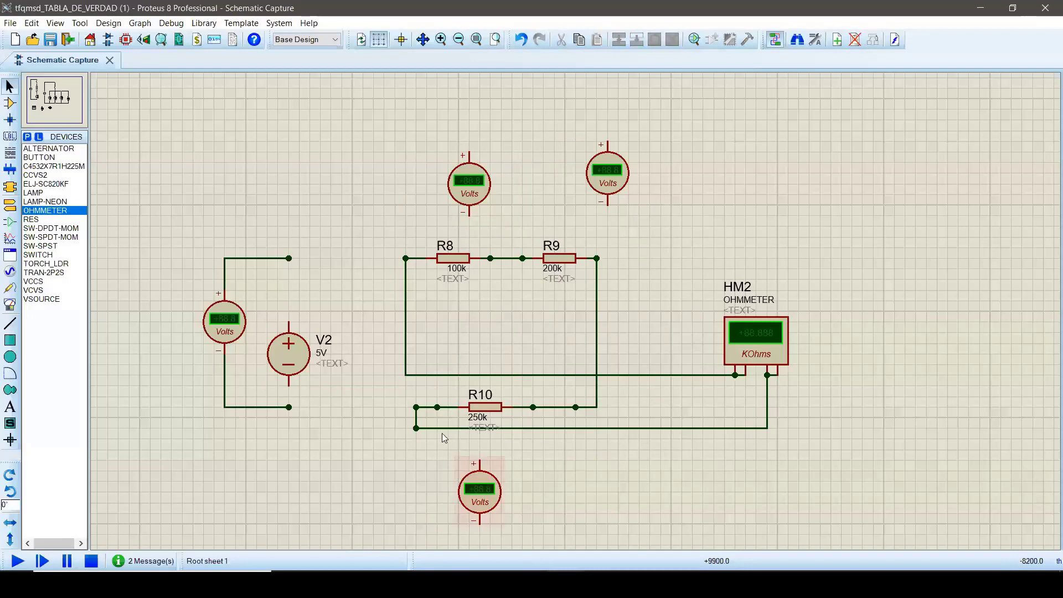
Reroute the ohmmeter's R8 lead above R8 and R9, and run and stop the simulation to measure the total series resistance
{"action": "left_click", "coordinate": [450, 375]}
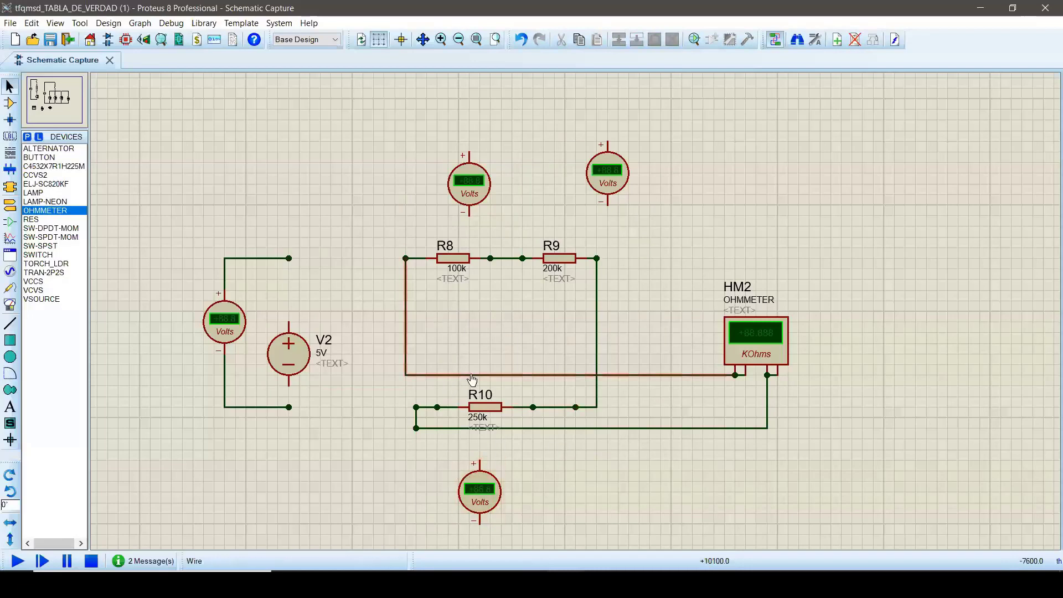
{"action": "left_click_drag", "start_coordinate": [498, 375], "coordinate": [498, 225]}
{"action": "left_click", "coordinate": [457, 236]}
{"action": "left_click", "coordinate": [593, 330]}
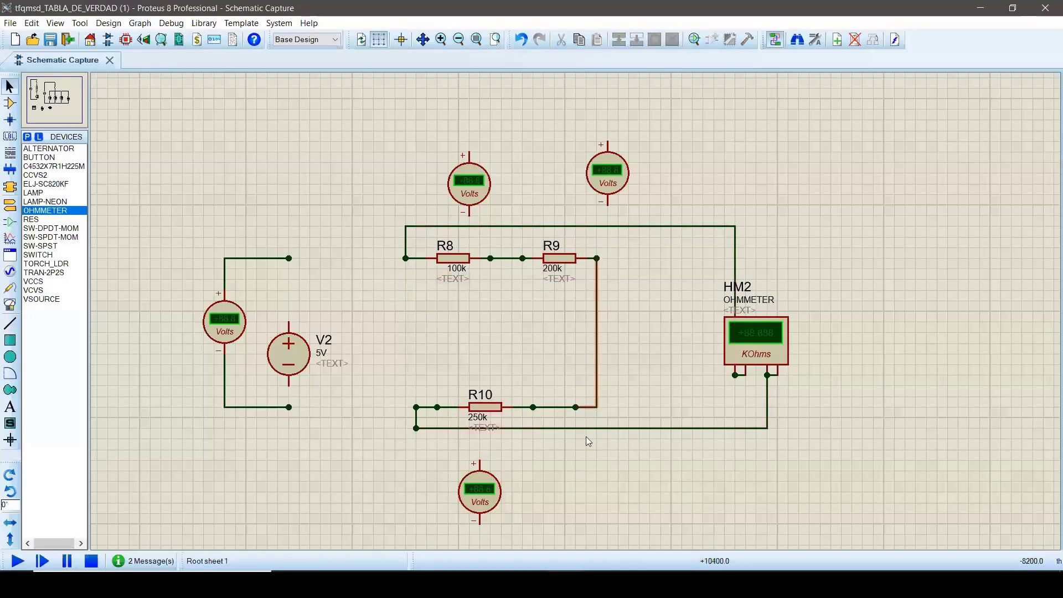
{"action": "left_click", "coordinate": [17, 561]}
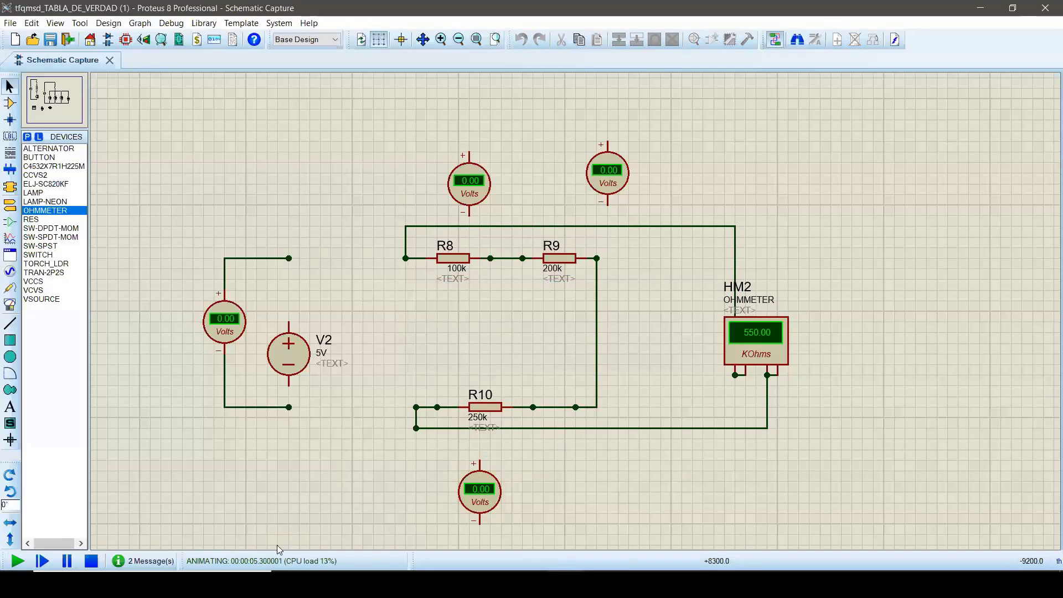
{"action": "left_click", "coordinate": [88, 561]}
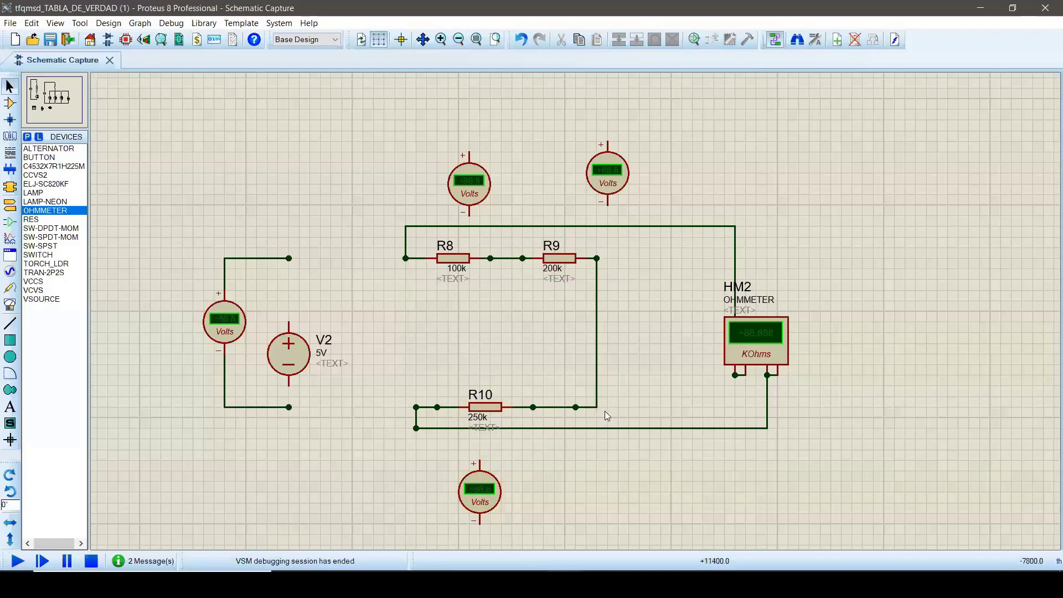
Move the ohmmeter's second lead from R10 to the junction after R9, and simulate to measure R8 and R9 in series
{"action": "left_click", "coordinate": [629, 428]}
{"action": "key", "text": "Delete"}
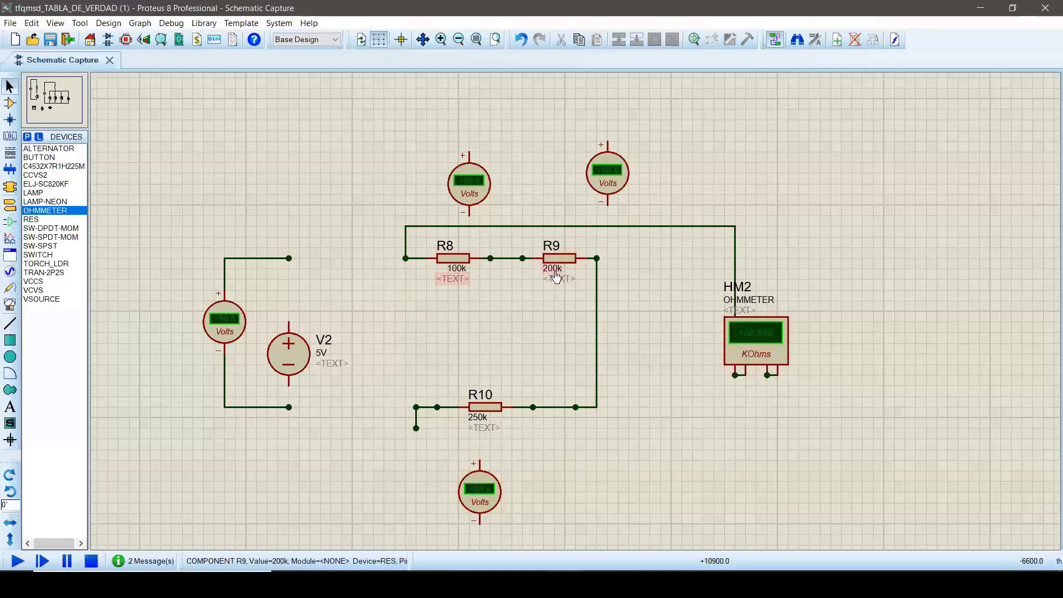
{"action": "left_click", "coordinate": [597, 257]}
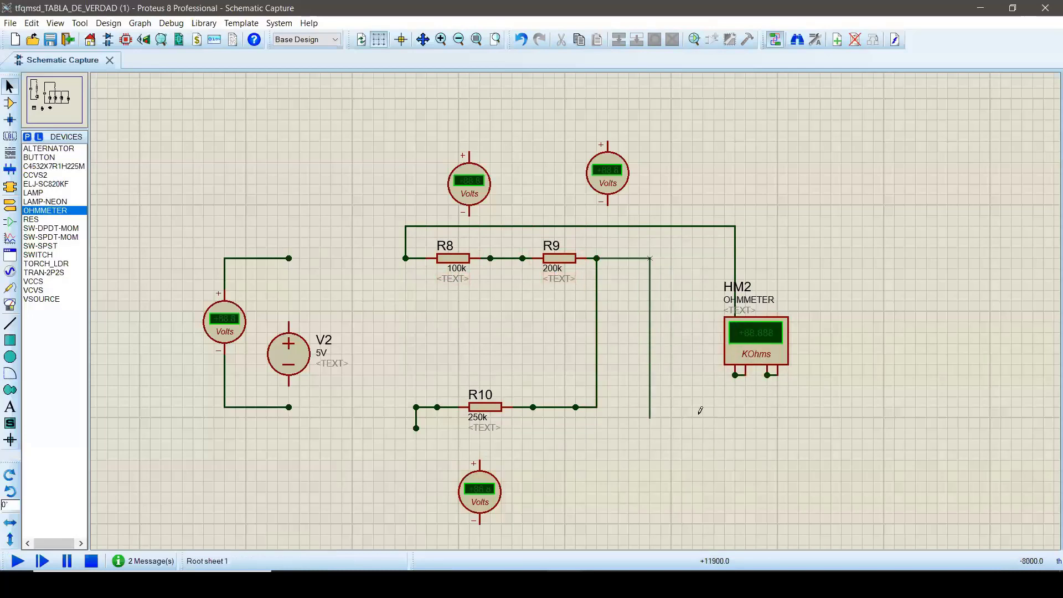
{"action": "left_click", "coordinate": [768, 375]}
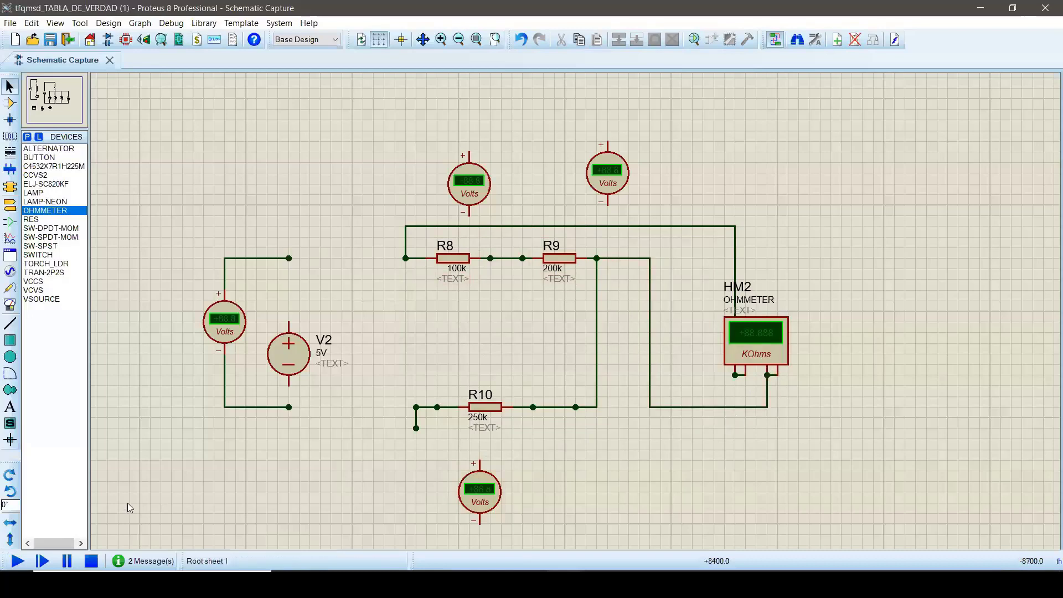
{"action": "left_click", "coordinate": [18, 561]}
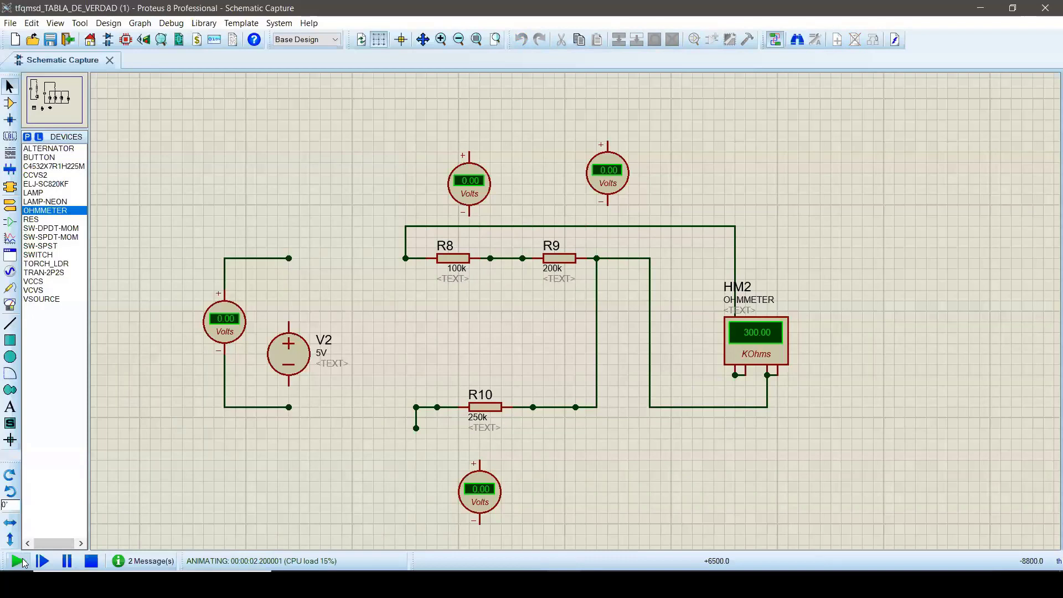
{"action": "left_click", "coordinate": [91, 561]}
Delete both ohmmeter leads across R8 and R9
{"action": "left_click", "coordinate": [615, 225]}
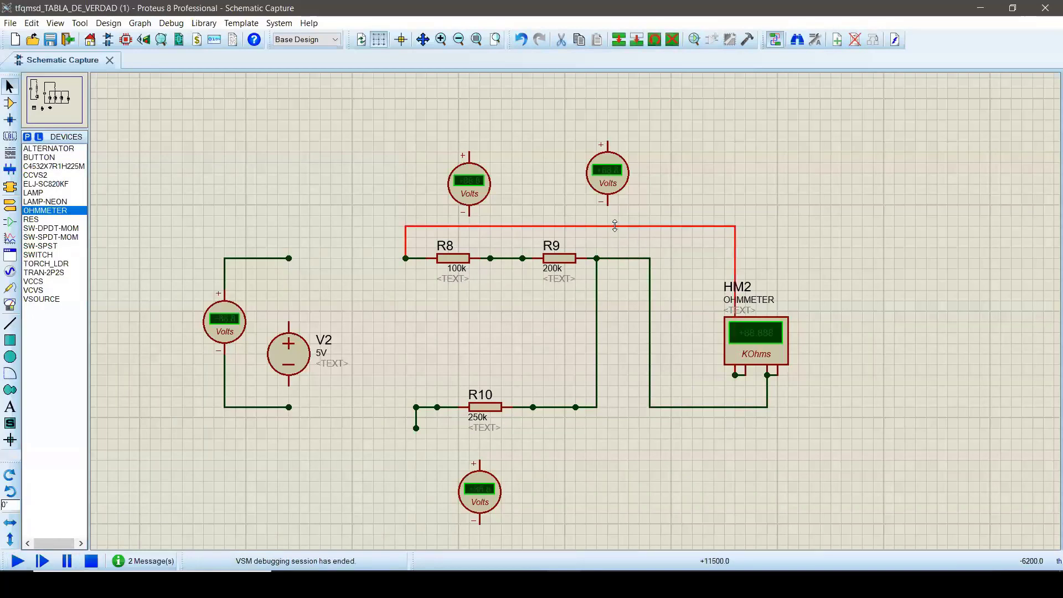
{"action": "key", "text": "Delete"}
{"action": "left_click", "coordinate": [650, 299]}
{"action": "key", "text": "Delete"}
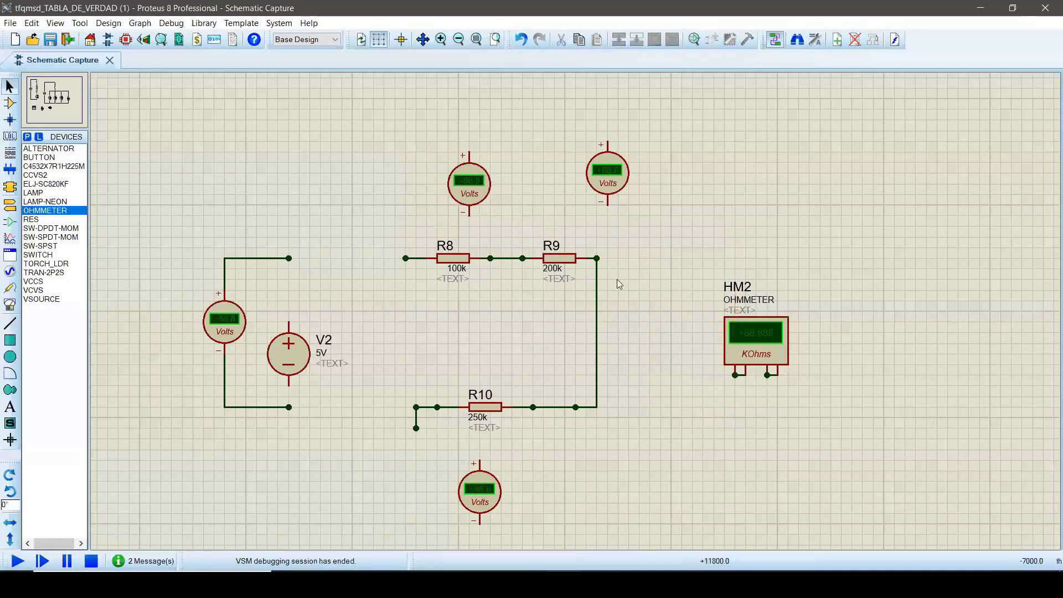
Wire the ohmmeter from the R8–R9 junction to R10's free end, and simulate to measure R9 and R10 in series
{"action": "left_click", "coordinate": [735, 375]}
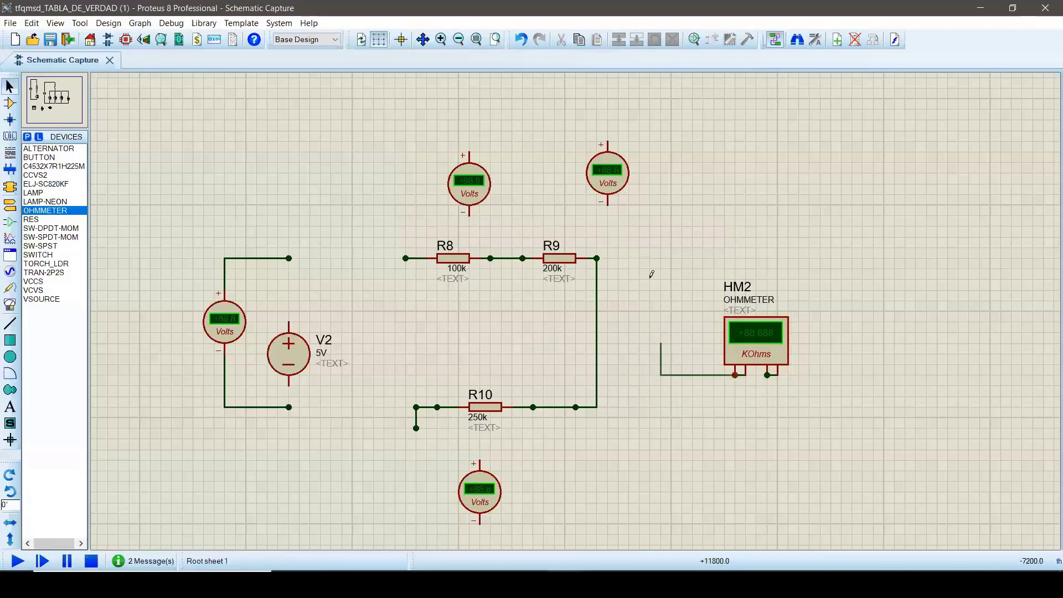
{"action": "left_click", "coordinate": [523, 258]}
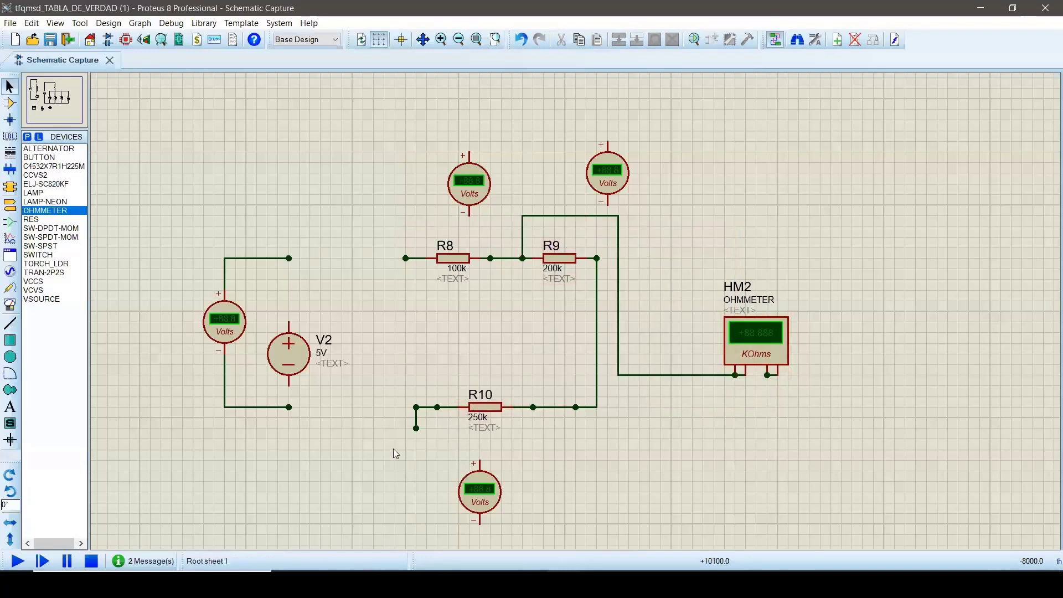
{"action": "left_click", "coordinate": [416, 428]}
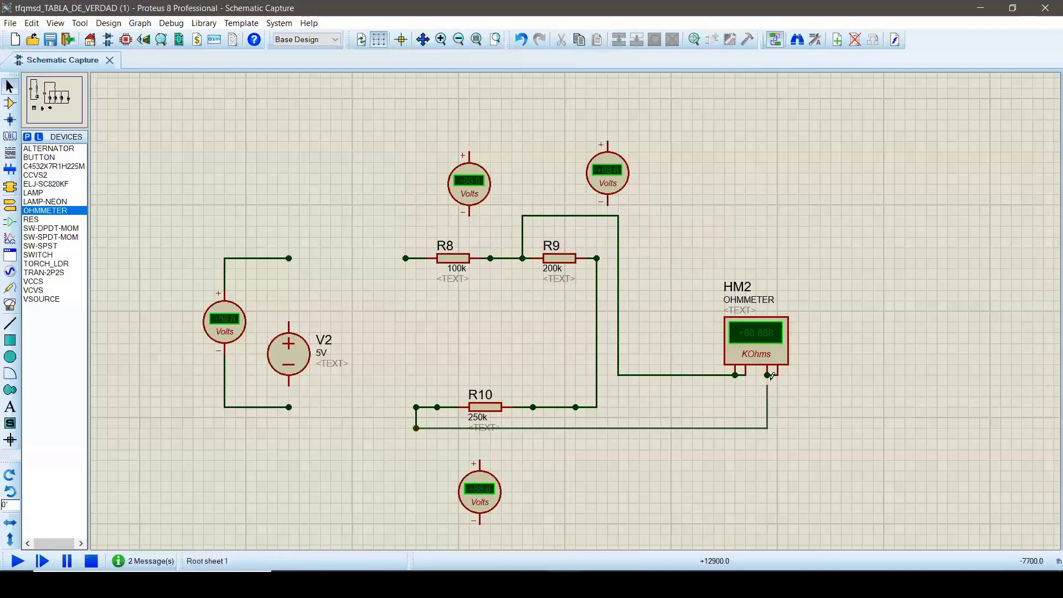
{"action": "left_click", "coordinate": [768, 375]}
{"action": "left_click", "coordinate": [18, 561]}
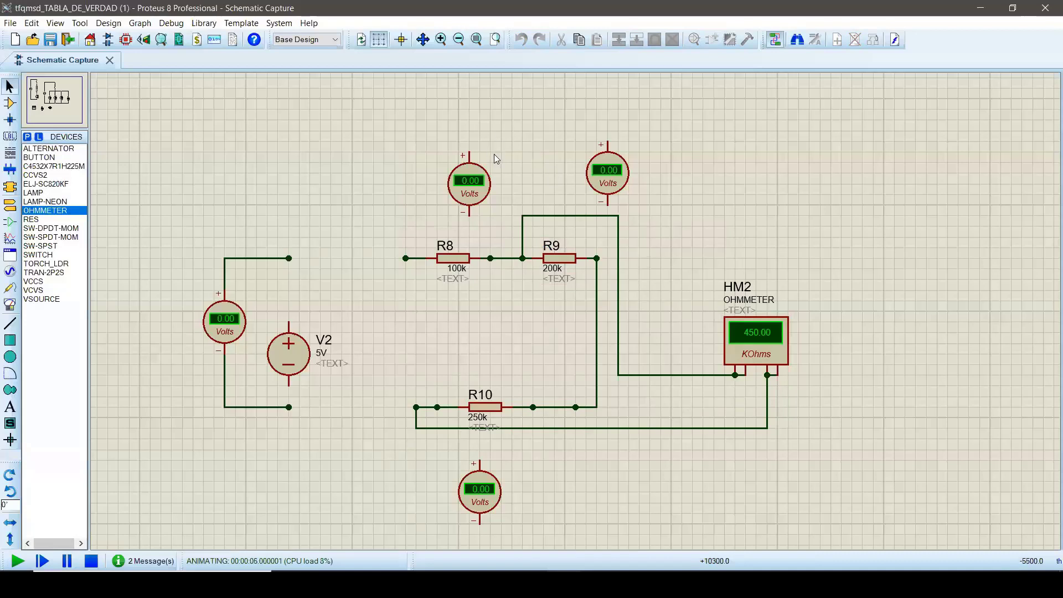
{"action": "left_click", "coordinate": [91, 562]}
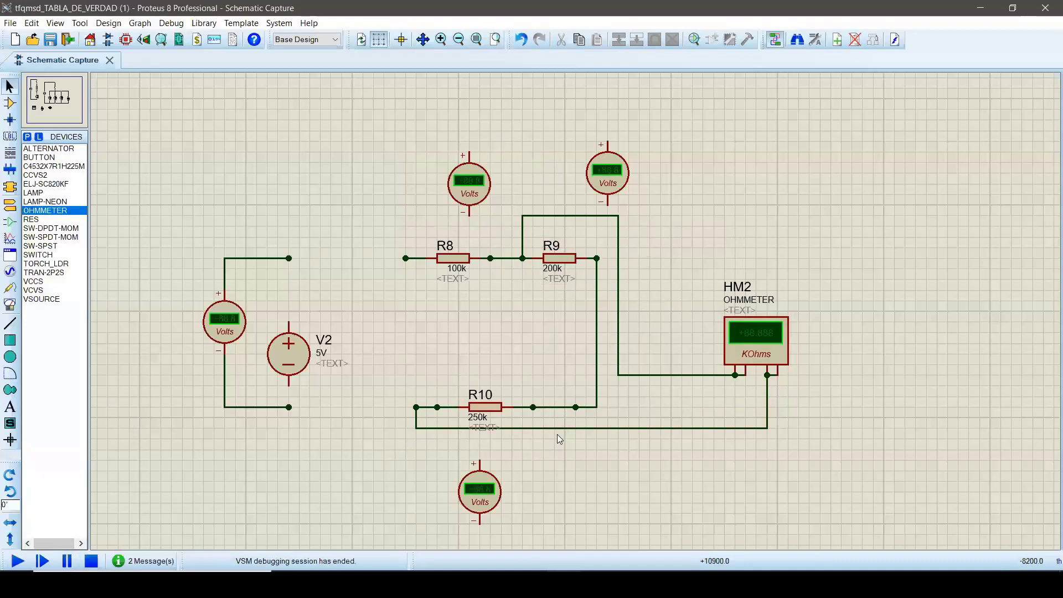
Remove the ohmmeter's two connections to R10 and the R8–R9 junction
{"action": "left_click", "coordinate": [639, 428]}
{"action": "key", "text": "Delete"}
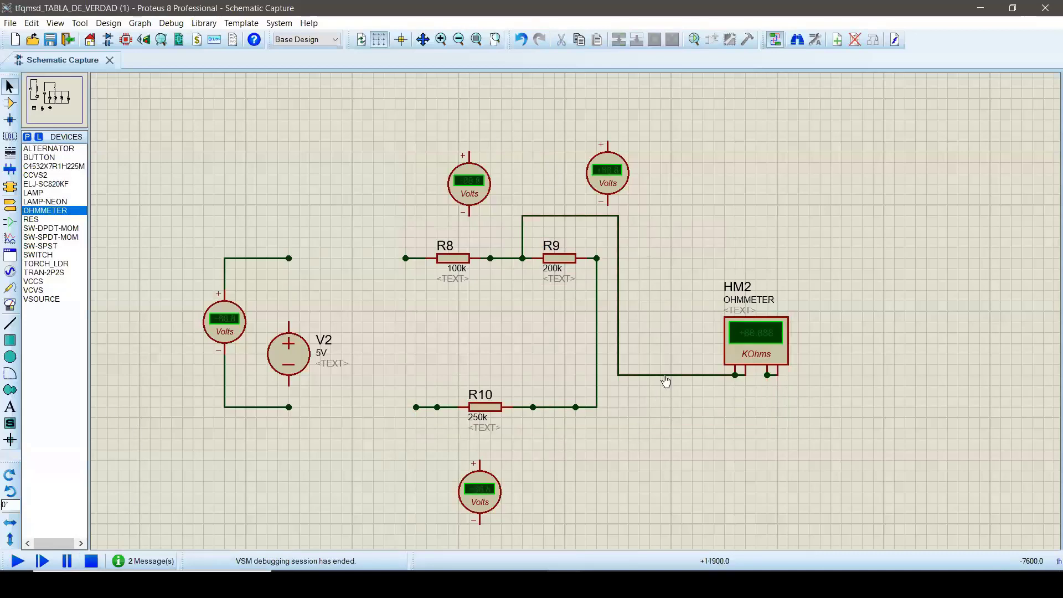
{"action": "left_click", "coordinate": [664, 375]}
{"action": "key", "text": "Delete"}
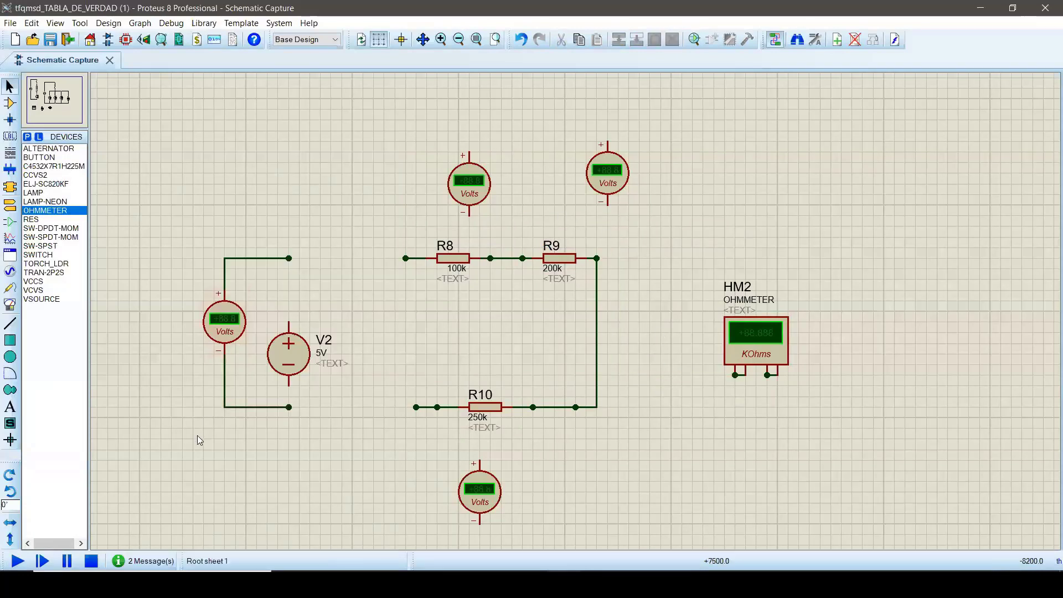